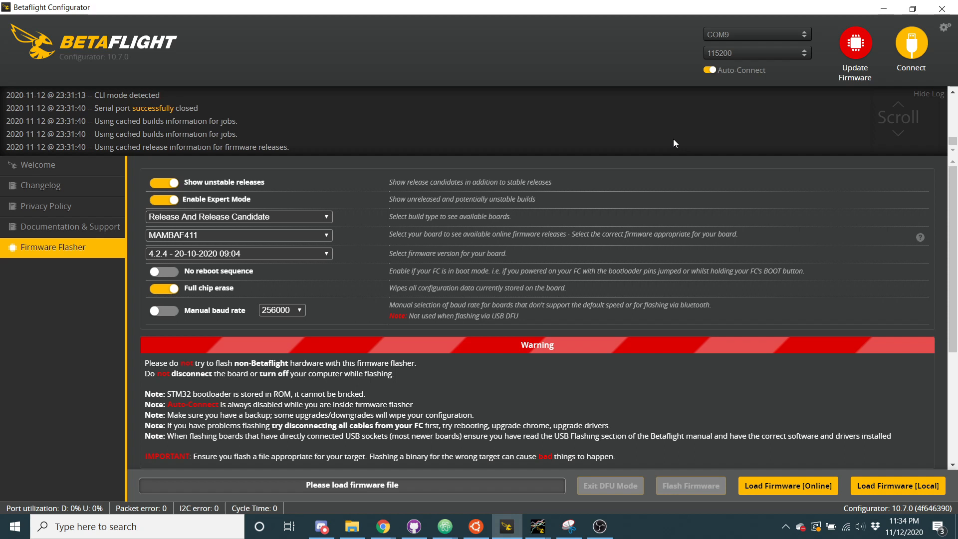
# Load the local firmware file EmuFlight_5.0.4_STM32F405_norevision and flash it to the board
pyautogui.moveTo(101, 43); pyautogui.dragTo(190, 88)
pyautogui.click(237, 63)
pyautogui.click(868, 485)
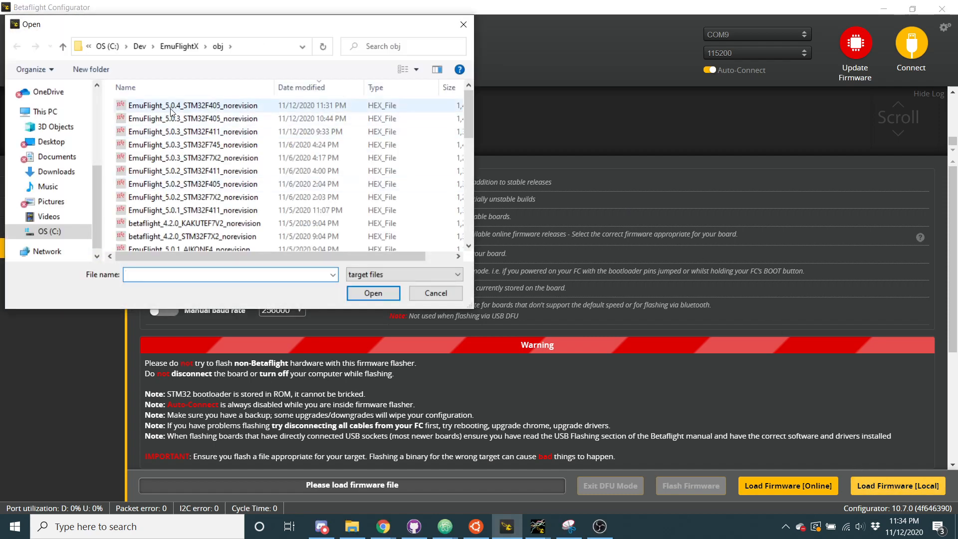
pyautogui.click(199, 105)
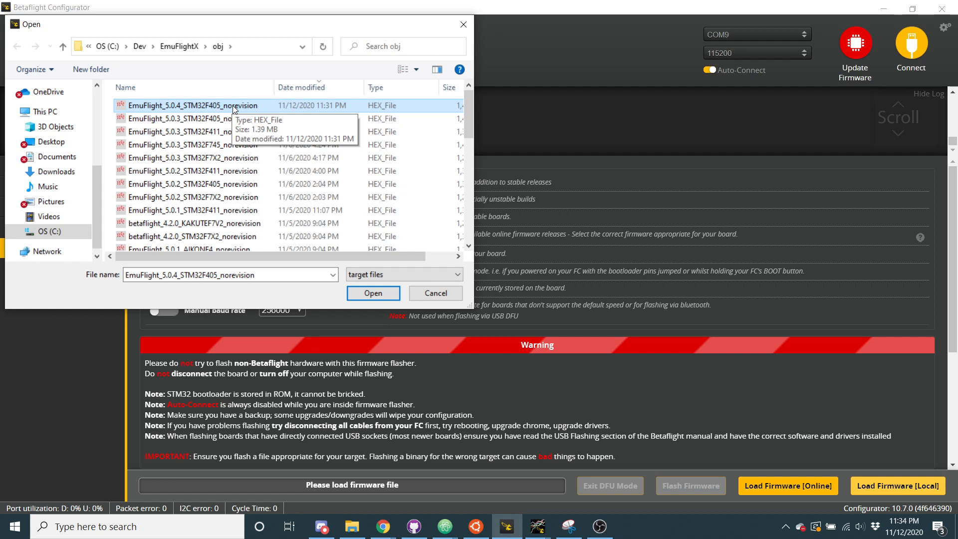
pyautogui.click(373, 293)
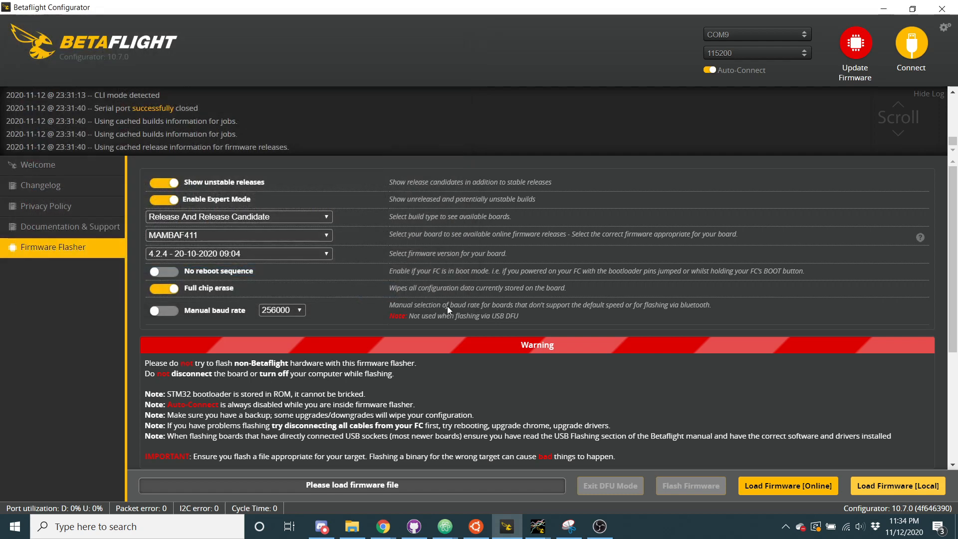
pyautogui.click(682, 491)
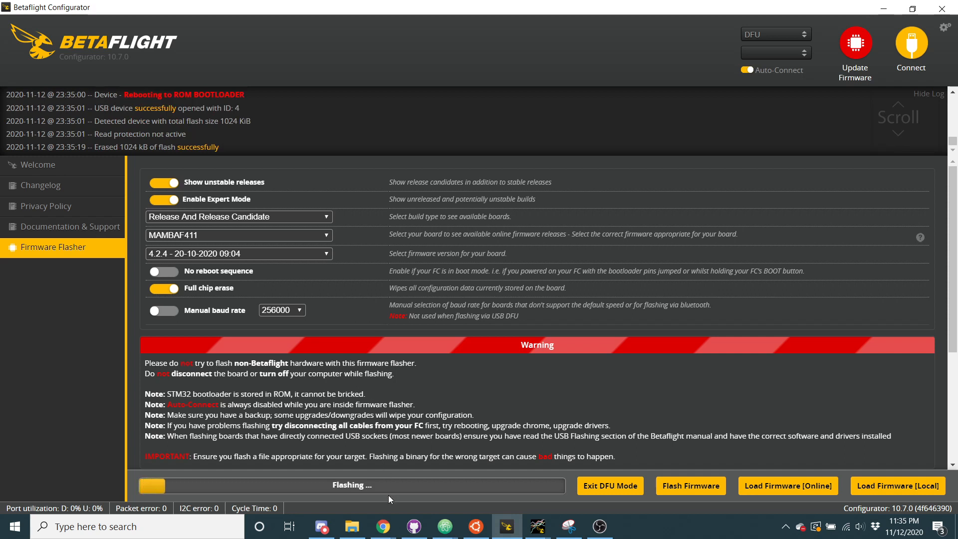
# Switch to the betaflight/unified-targets repository in Chrome, search configs/default for "infin" and open NEBD-NBD_INFINITYF4.config
pyautogui.moveTo(380, 529)
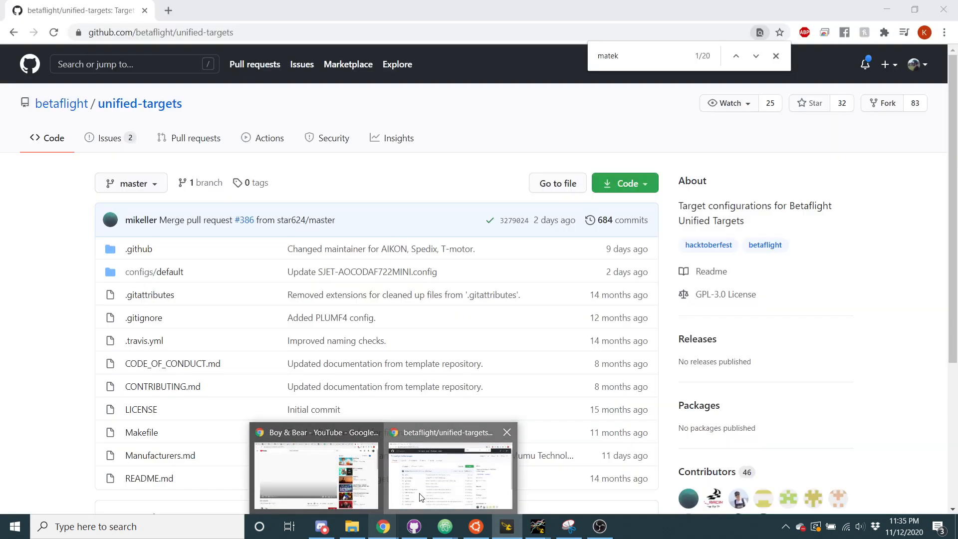
pyautogui.click(483, 472)
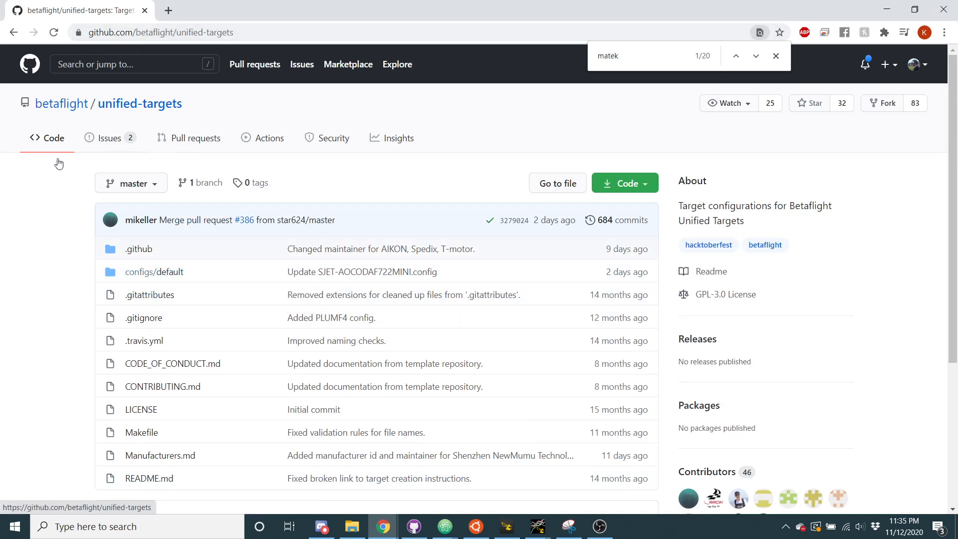
pyautogui.click(155, 271)
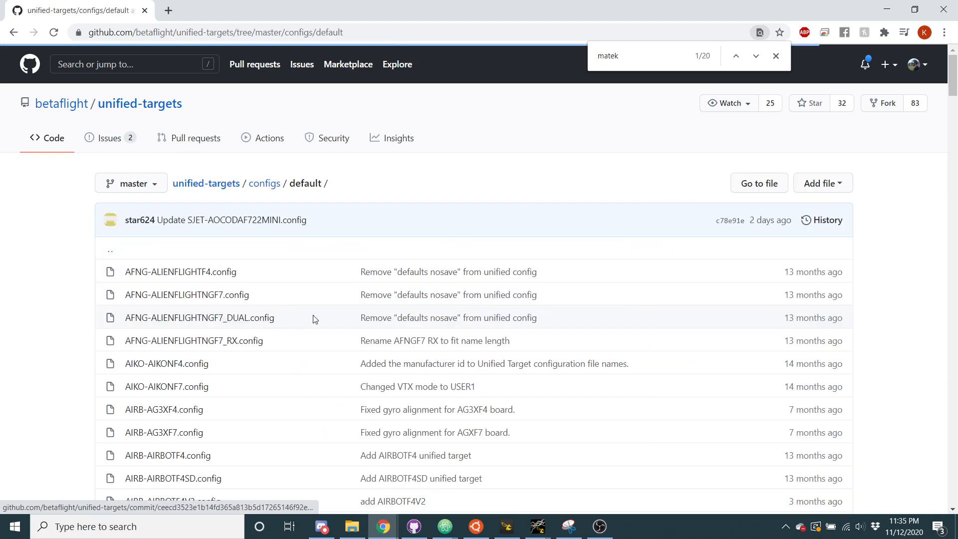
pyautogui.hotkey('ctrl', 'f')
pyautogui.write('in')
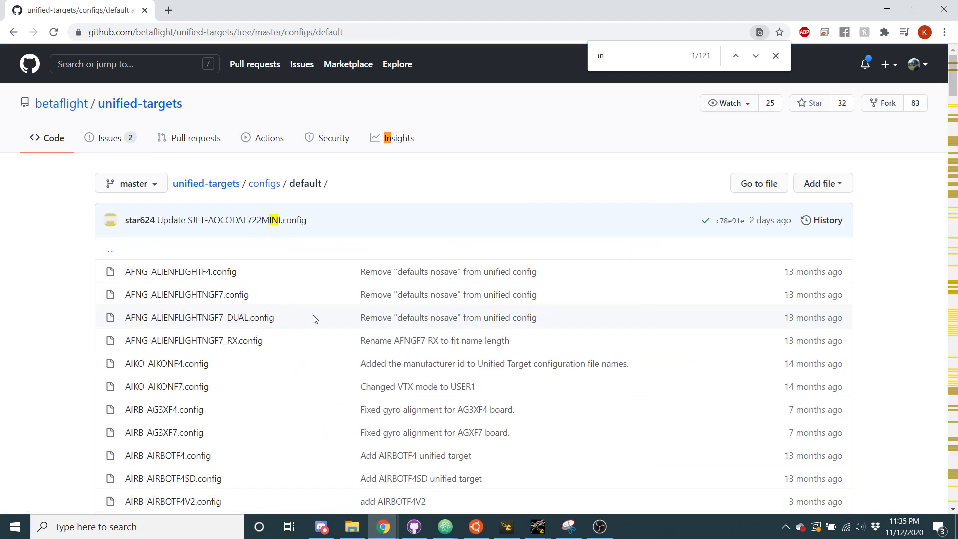
pyautogui.write('fin')
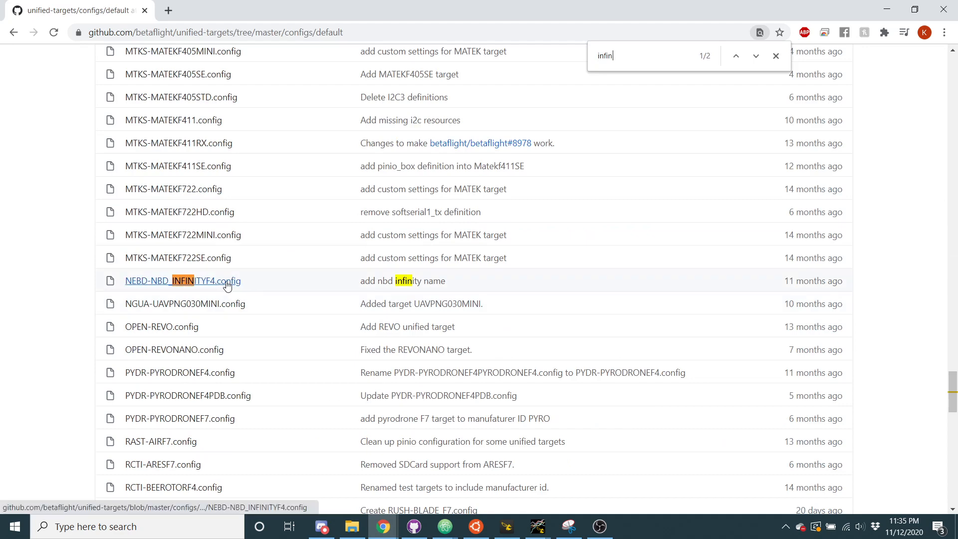
pyautogui.click(227, 282)
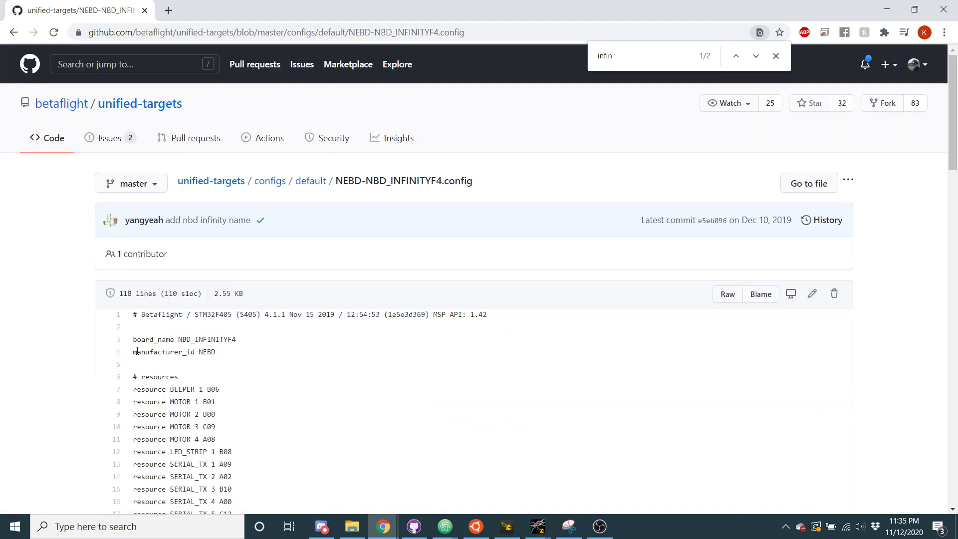
# Copy the entire contents of the NEBD-NBD_INFINITYF4 config file, from the header line to "set name = INFINITY"
pyautogui.moveTo(130, 316); pyautogui.dragTo(335, 412)
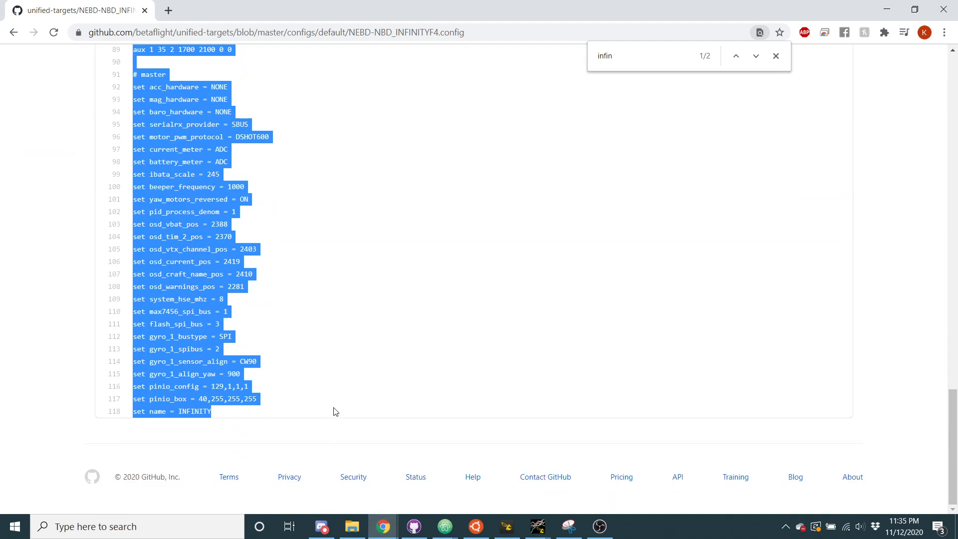
pyautogui.rightClick(212, 357)
pyautogui.click(217, 366)
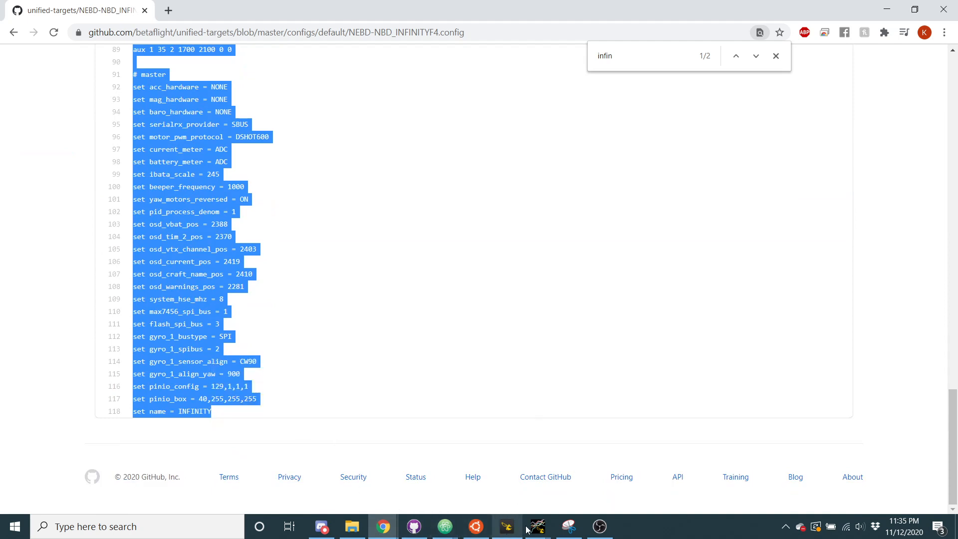
# Switch back to Betaflight Configurator and connect to the flashed board without applying custom defaults
pyautogui.click(507, 526)
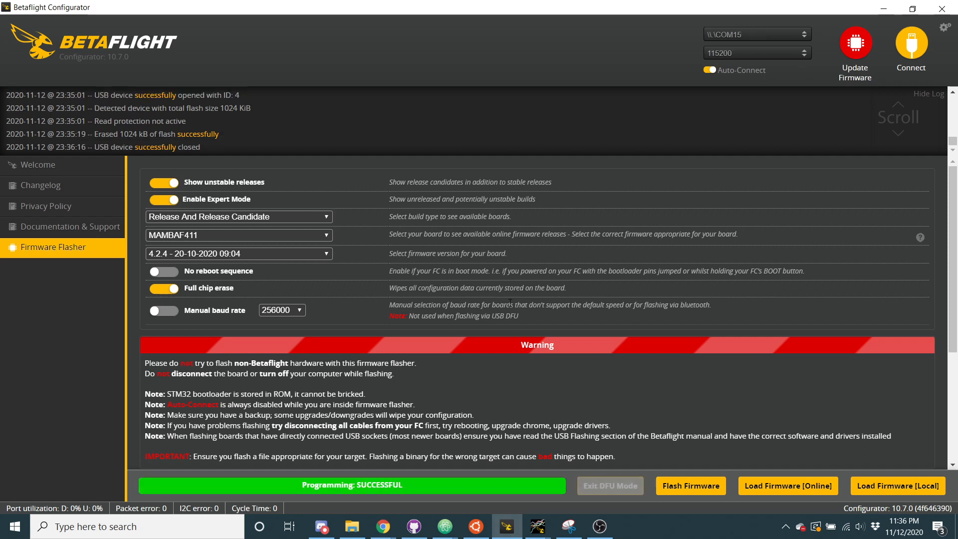
pyautogui.click(911, 44)
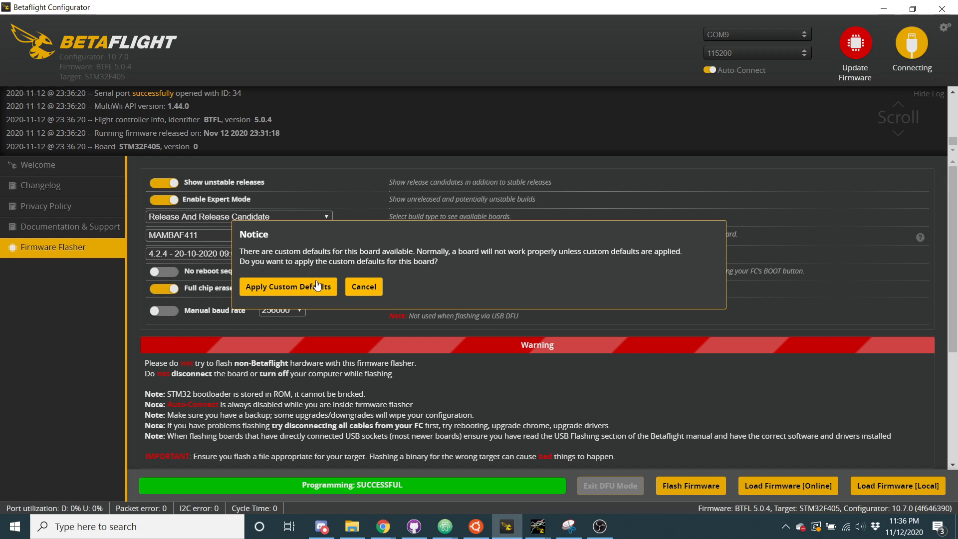
pyautogui.click(364, 287)
pyautogui.click(256, 354)
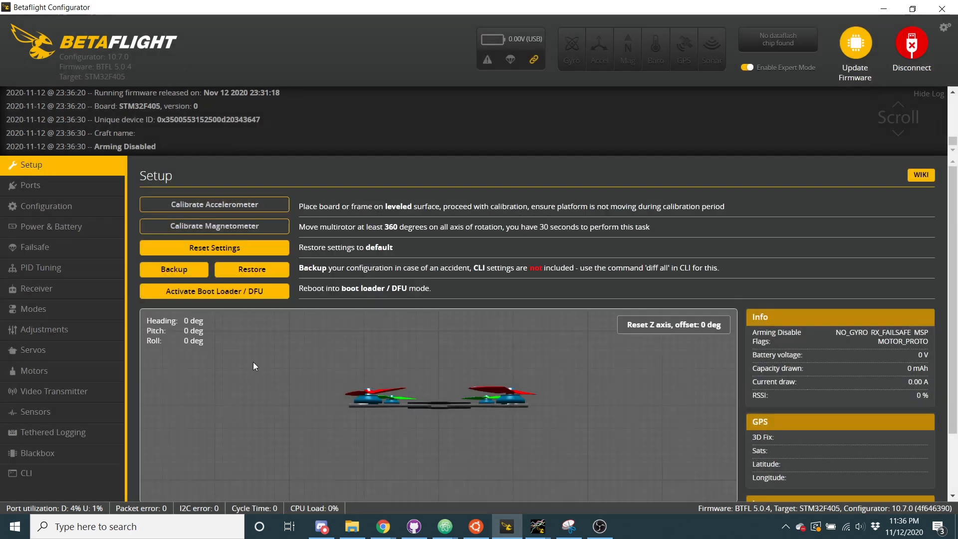
# Paste the copied target config into the CLI, run it, save it to the board and dismiss the version warning
pyautogui.click(100, 474)
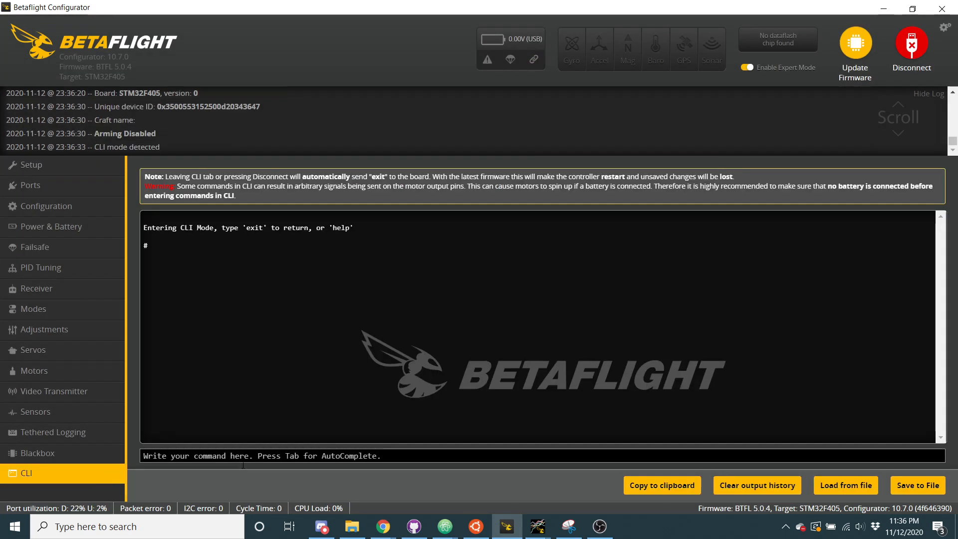
pyautogui.rightClick(283, 456)
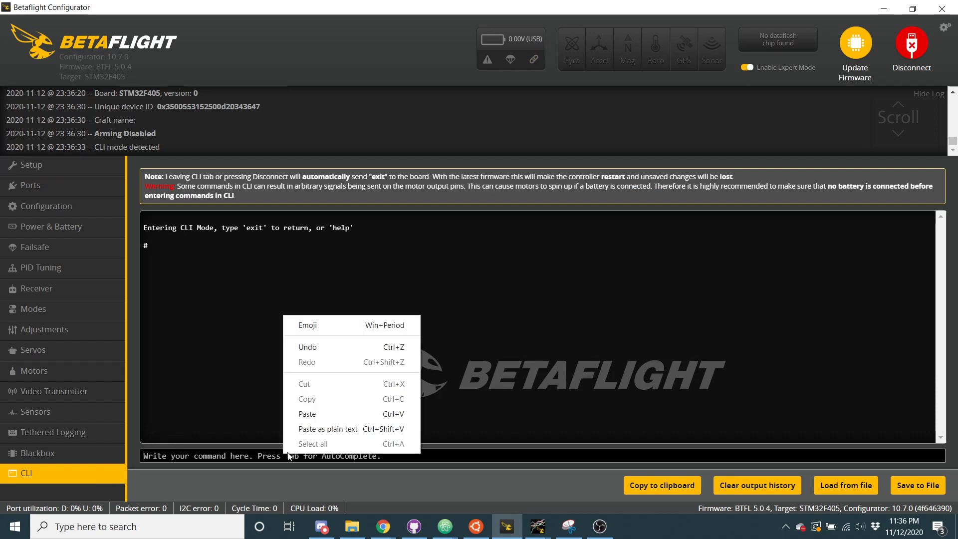
pyautogui.click(327, 418)
pyautogui.press('Return')
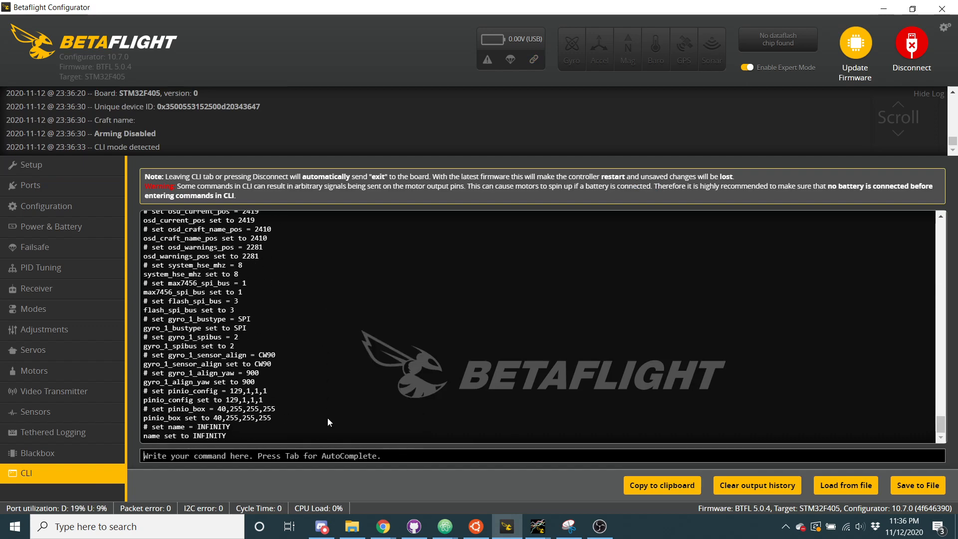
pyautogui.write('save')
pyautogui.press('Return')
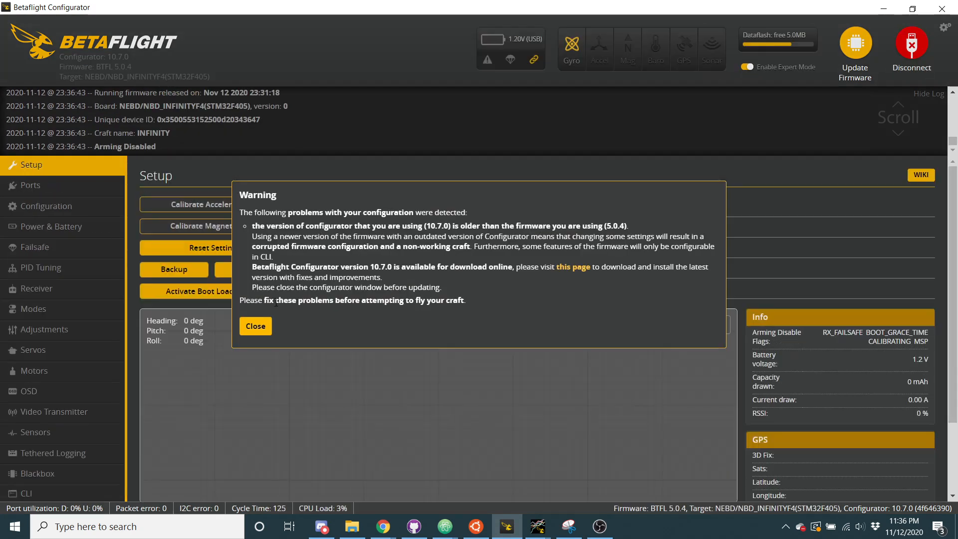
pyautogui.click(254, 328)
# Enable the accelerometer in the board configuration, save and reboot, and view the craft model on the Setup page
pyautogui.click(75, 207)
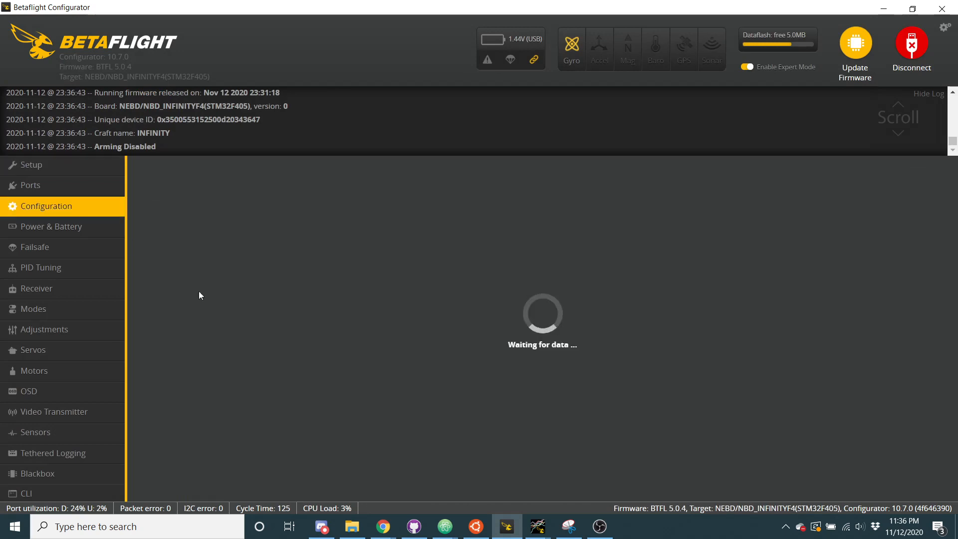
pyautogui.scroll(-3, 228, 319)
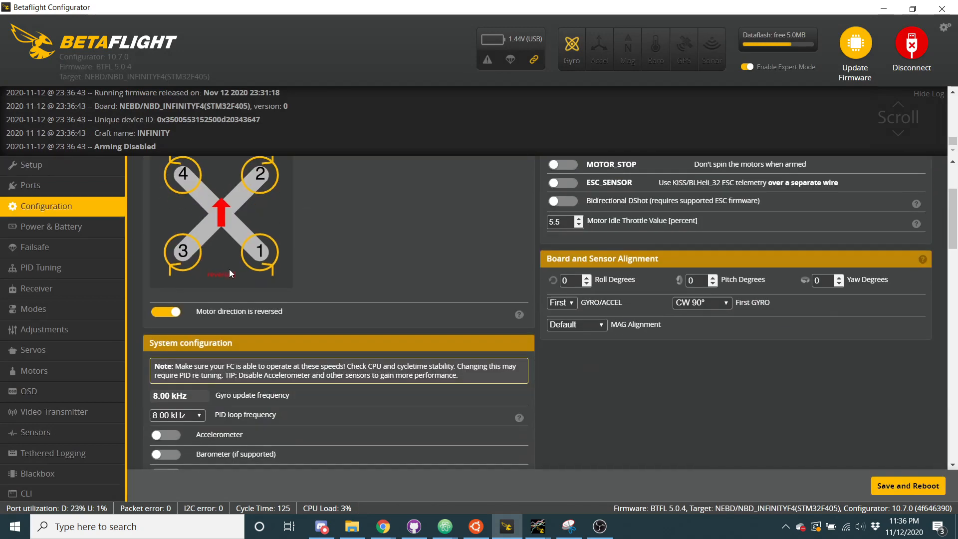
pyautogui.click(168, 438)
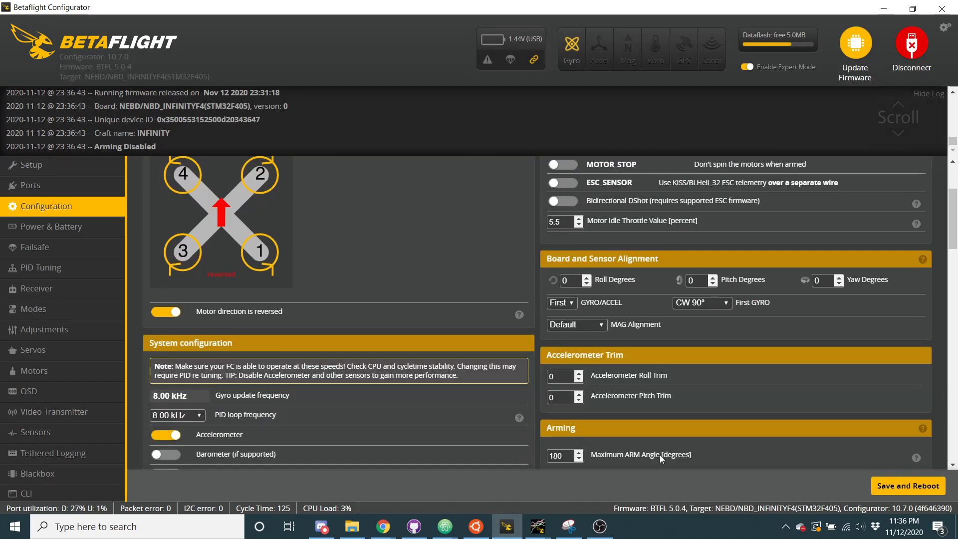
pyautogui.click(929, 485)
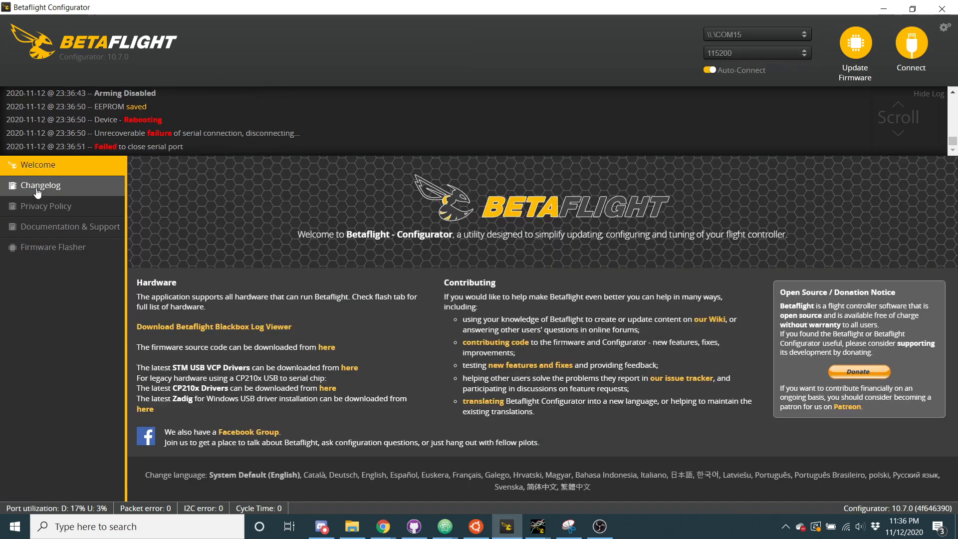
pyautogui.click(255, 358)
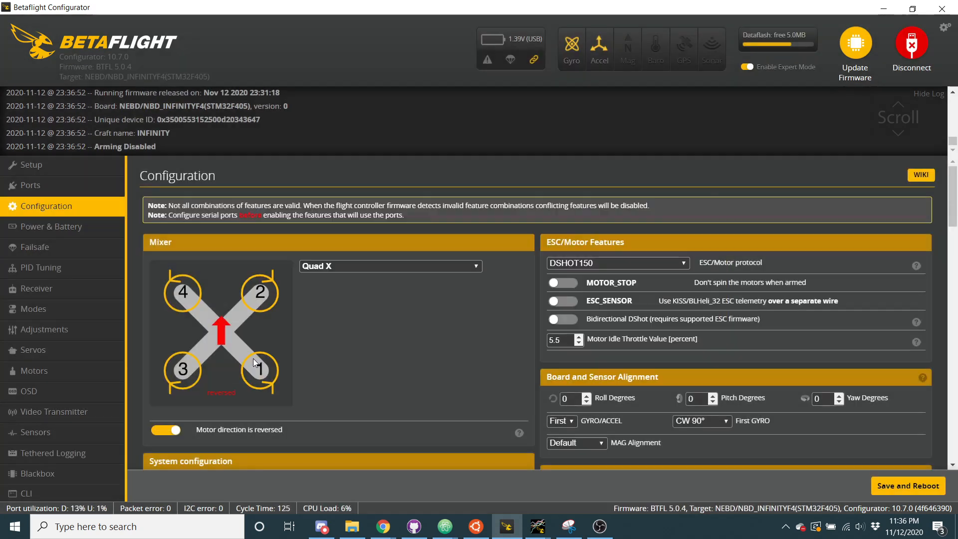
pyautogui.click(78, 163)
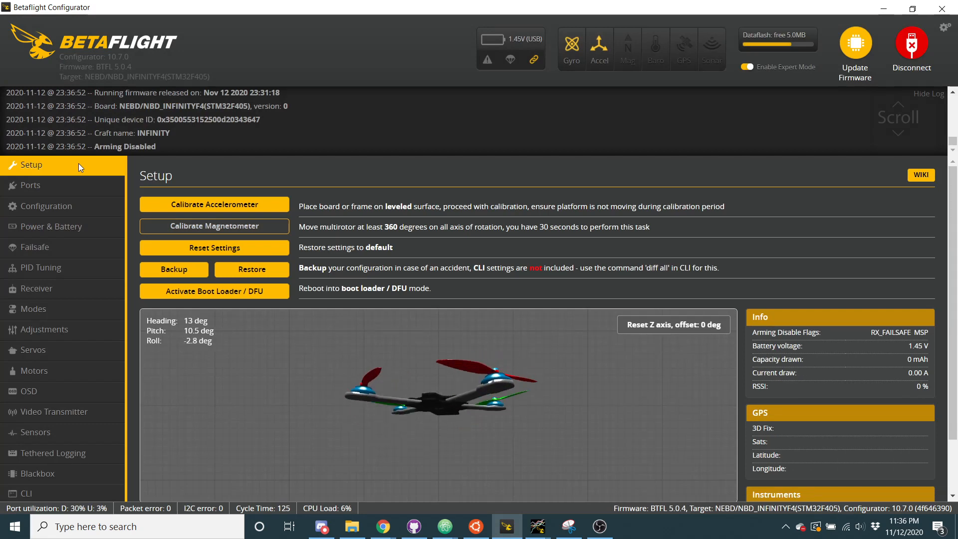
# Paste the earlier 5.0.3 configuration backup from the clipboard history into the CLI, run it, save and dismiss the version warning
pyautogui.click(98, 496)
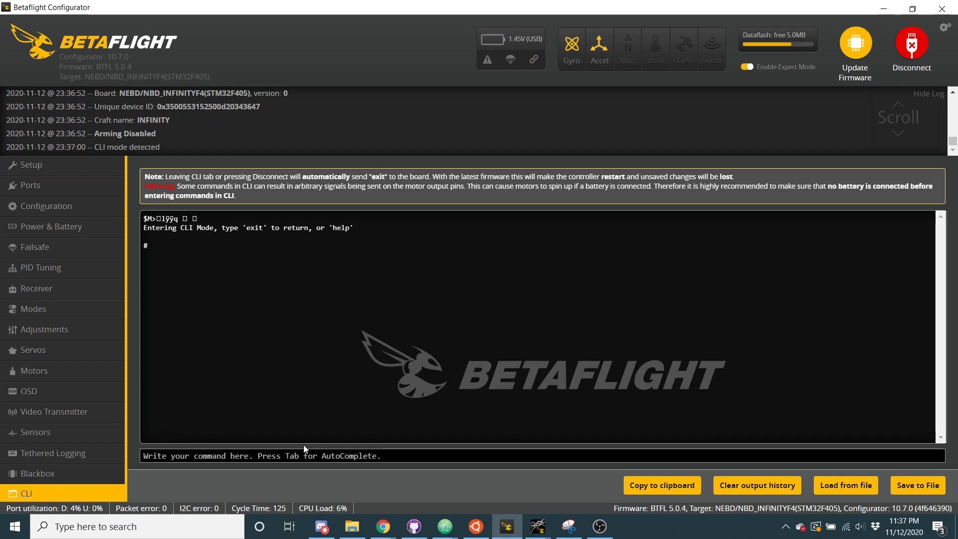
pyautogui.press('super+v')
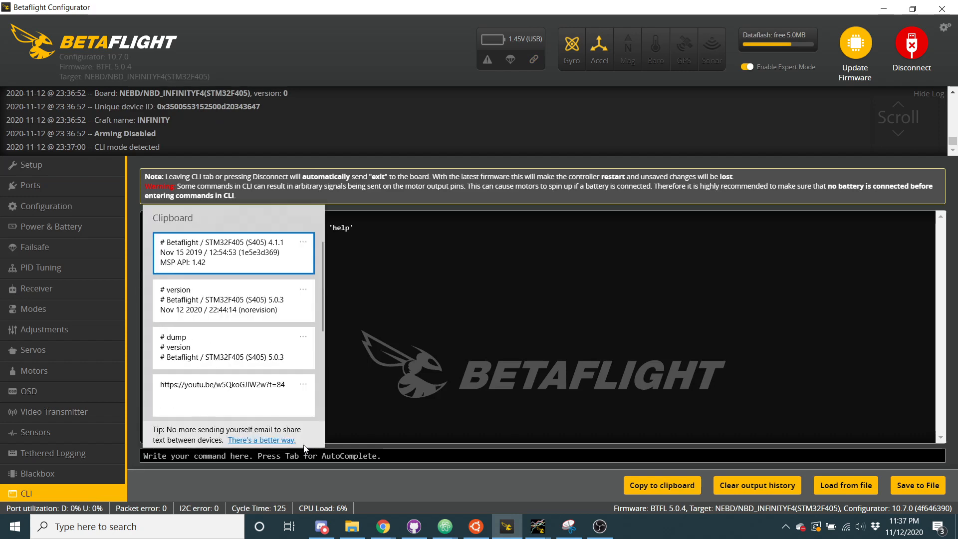
pyautogui.click(245, 260)
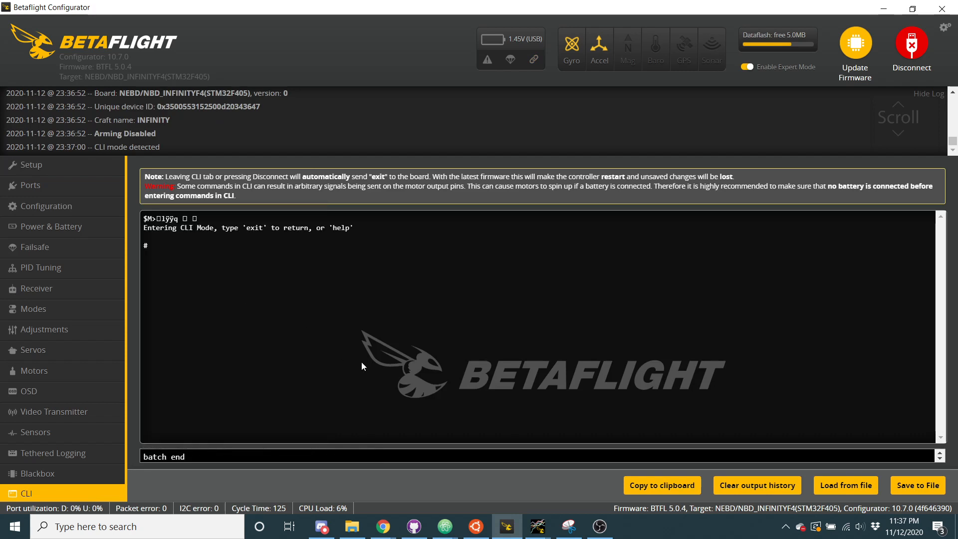
pyautogui.press('Return')
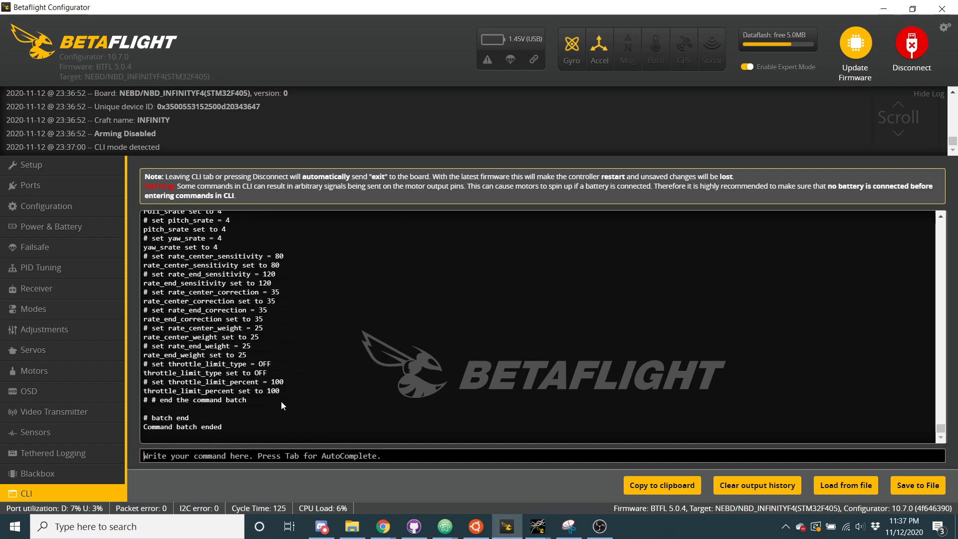
pyautogui.write('save')
pyautogui.press('Return')
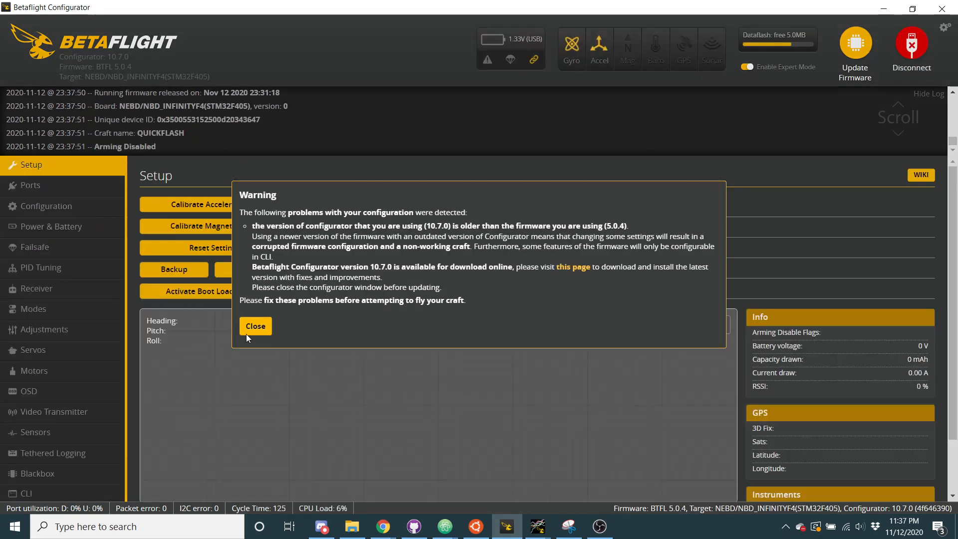
pyautogui.click(256, 326)
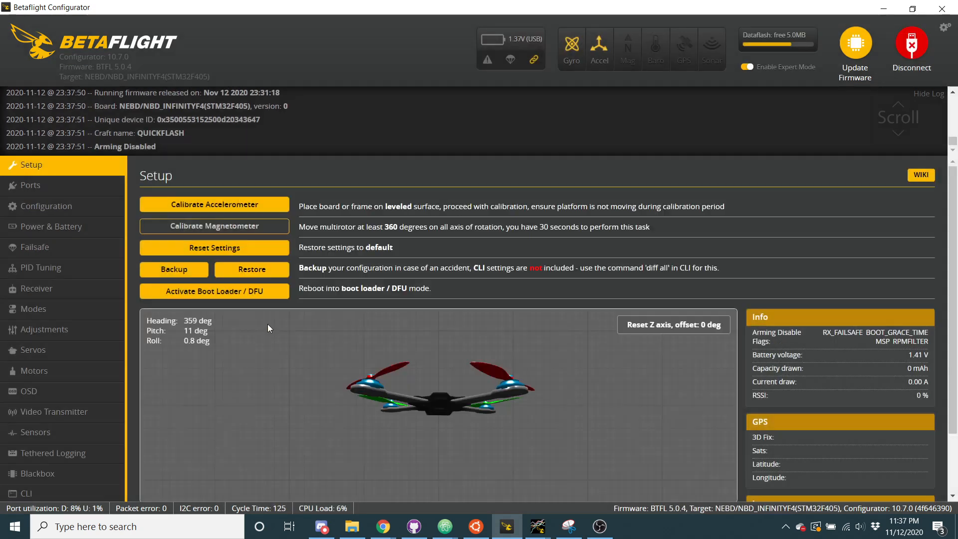
# Review the port assignments and the configuration settings from the motor features down to the receiver section
pyautogui.click(53, 194)
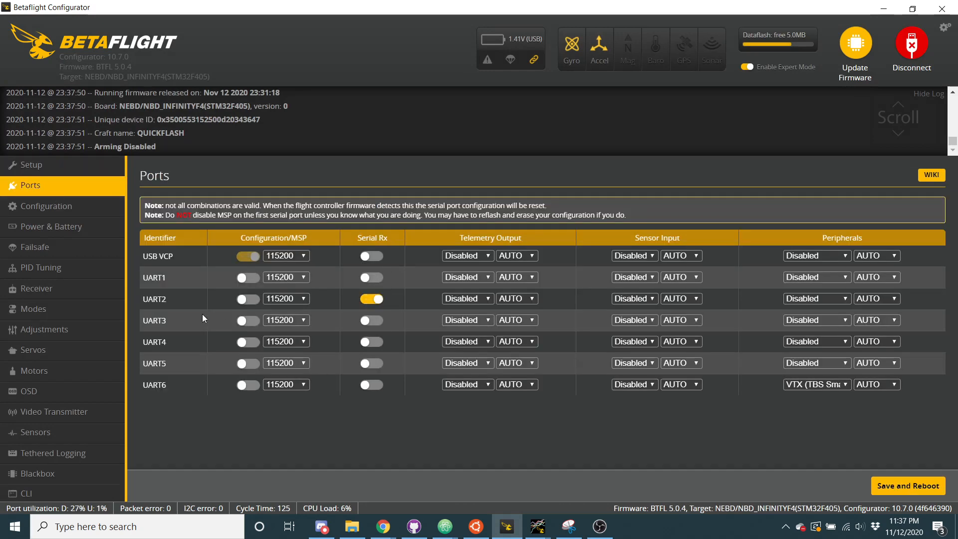
pyautogui.click(31, 205)
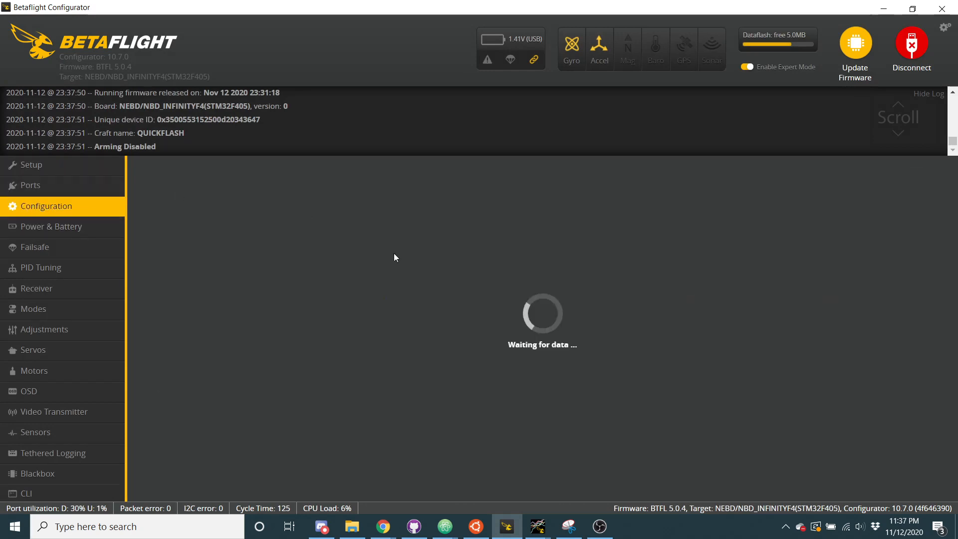
pyautogui.scroll(-3, 444, 312)
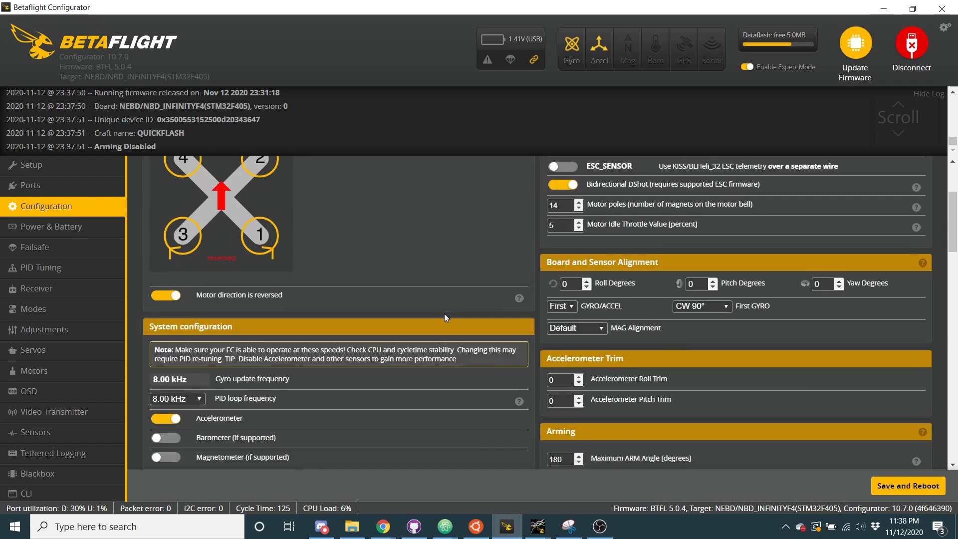
pyautogui.scroll(-8, 444, 314)
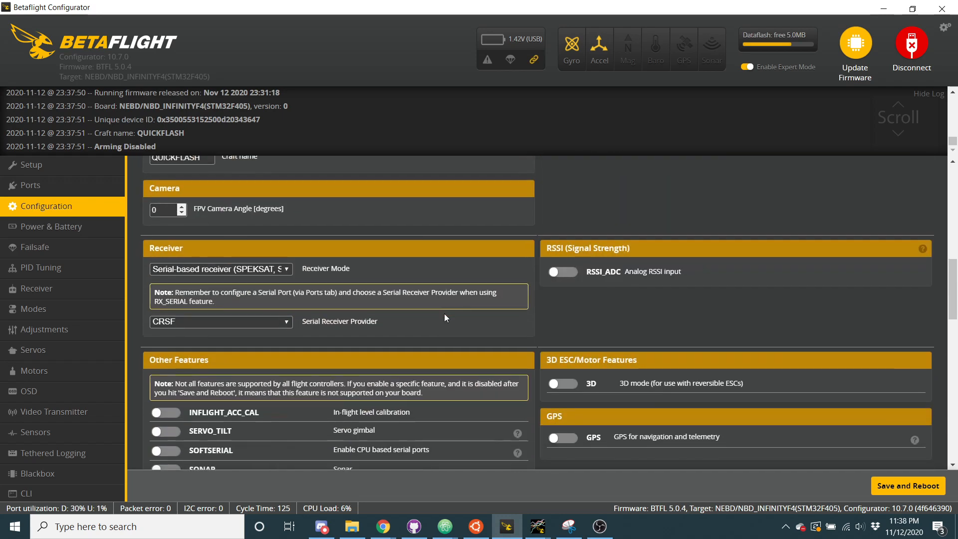
# Check which ESC/Motor protocols are available in the configuration's motor features
pyautogui.scroll(10, 444, 314)
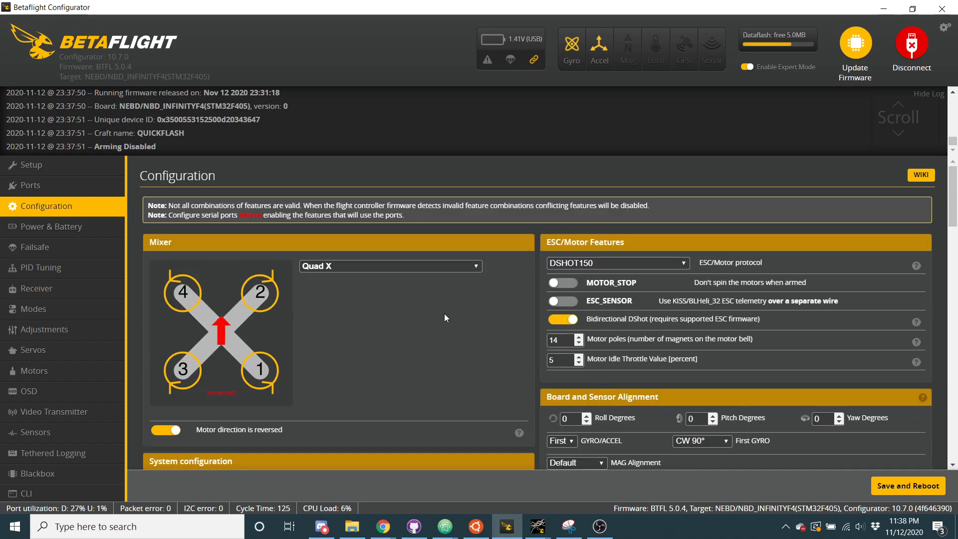
pyautogui.click(599, 262)
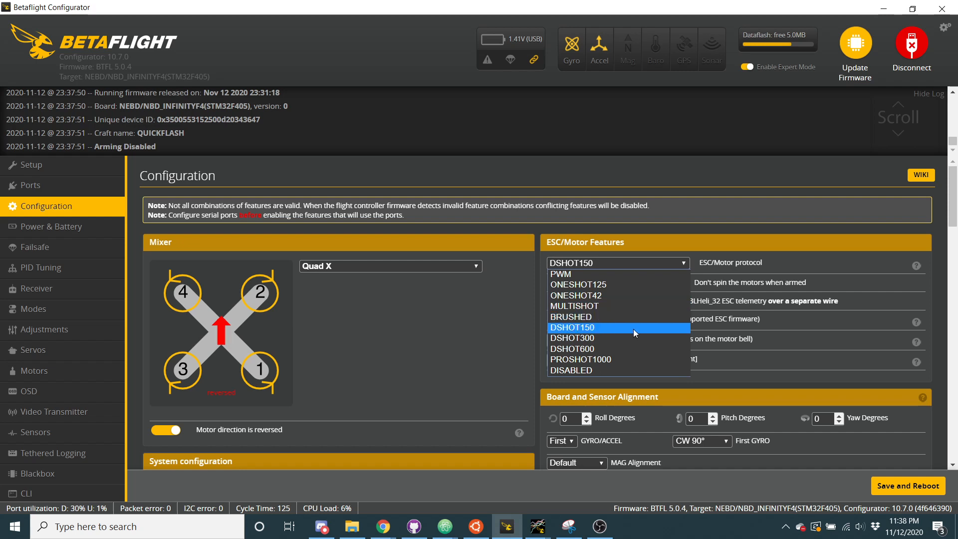
pyautogui.click(750, 265)
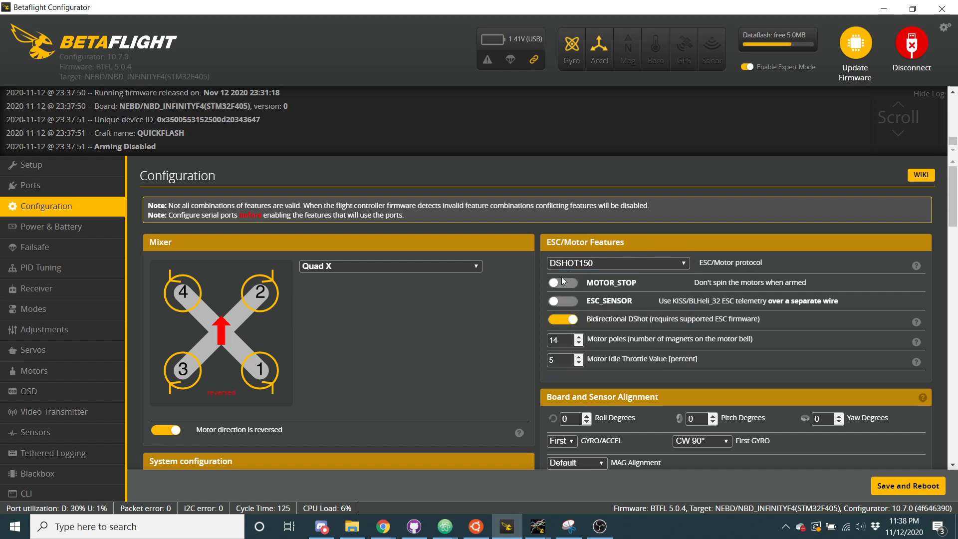
# Run "get pwm" in the CLI and examine the current motor_pwm_protocol and its allowed DSHOT values
pyautogui.click(57, 491)
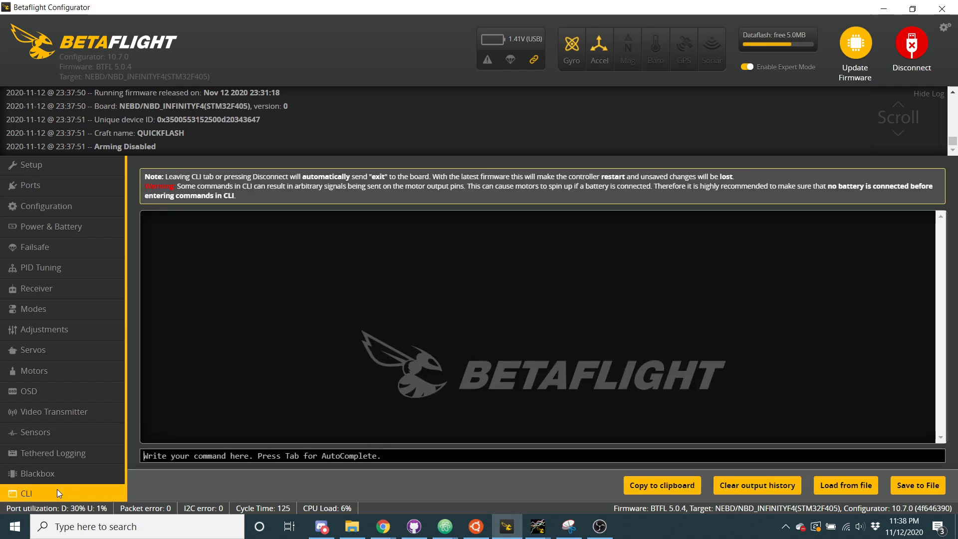
pyautogui.write('get')
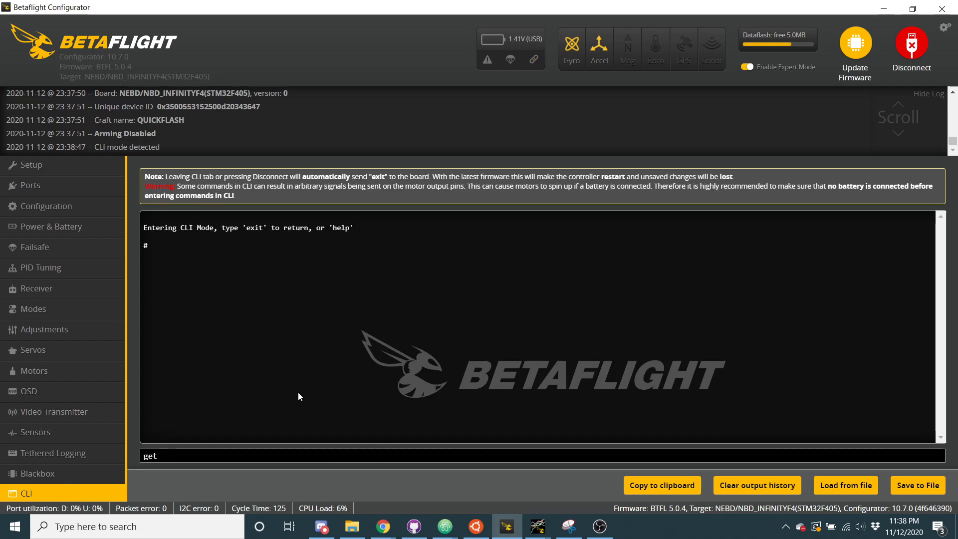
pyautogui.write(' pwm')
pyautogui.press('Return')
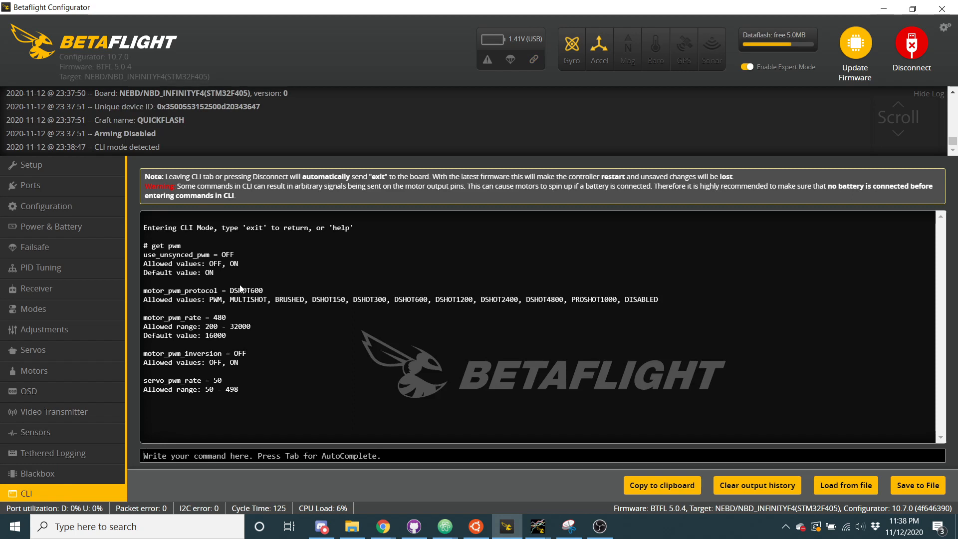
pyautogui.moveTo(230, 291); pyautogui.dragTo(263, 291)
pyautogui.moveTo(436, 300); pyautogui.dragTo(561, 301)
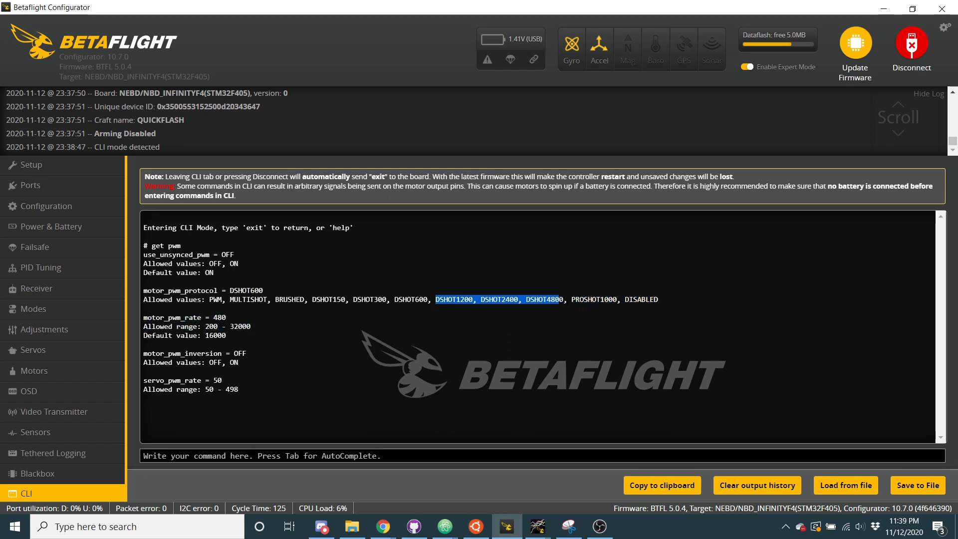
pyautogui.click(561, 302)
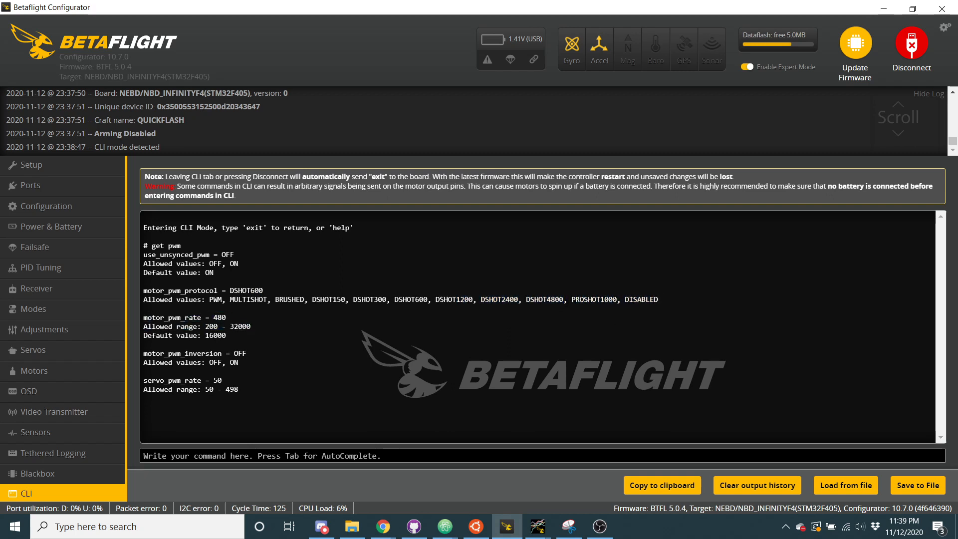
# Return to the board configuration, read the version warning and dismiss it
pyautogui.click(40, 204)
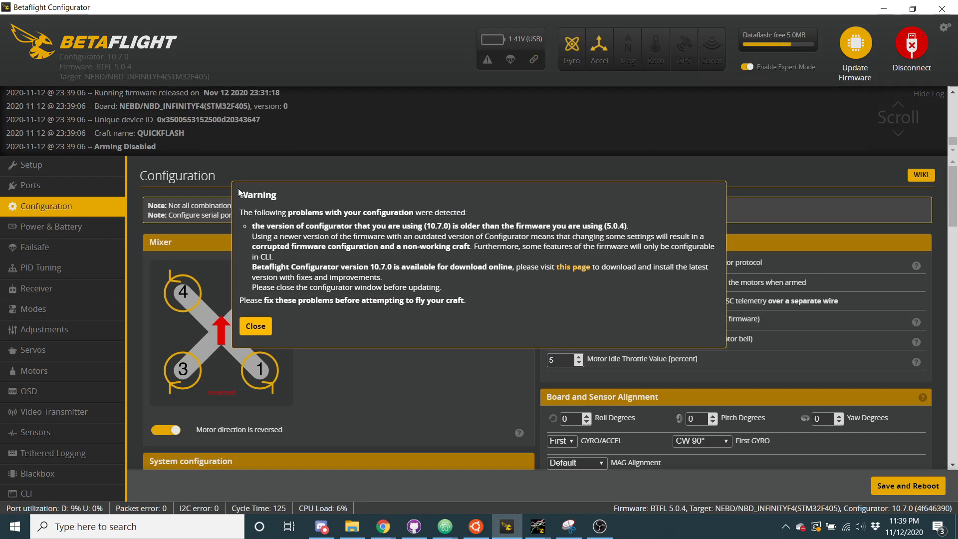
pyautogui.moveTo(240, 192); pyautogui.dragTo(472, 302)
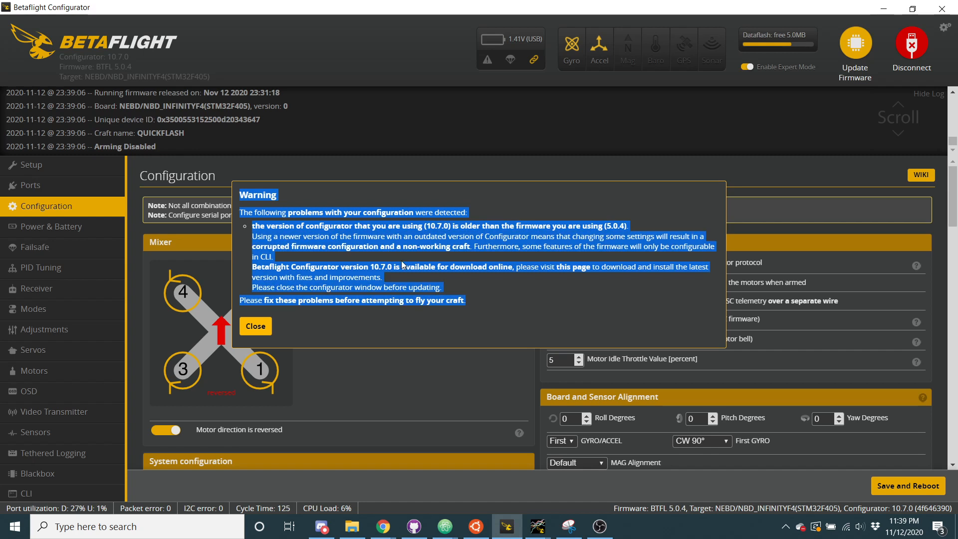
pyautogui.click(256, 325)
pyautogui.scroll(-1, 448, 346)
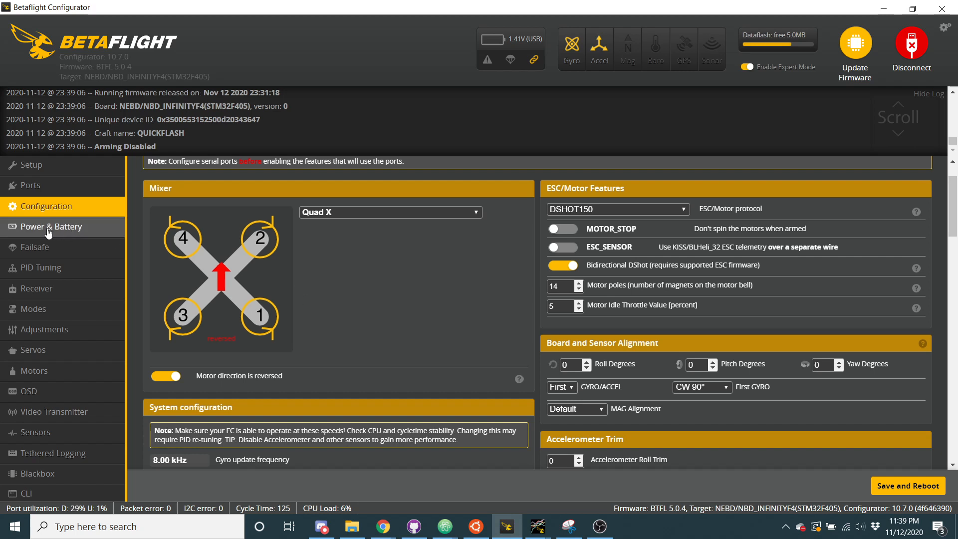
# Review the Power & Battery and Failsafe settings and the PID profile settings
pyautogui.click(64, 228)
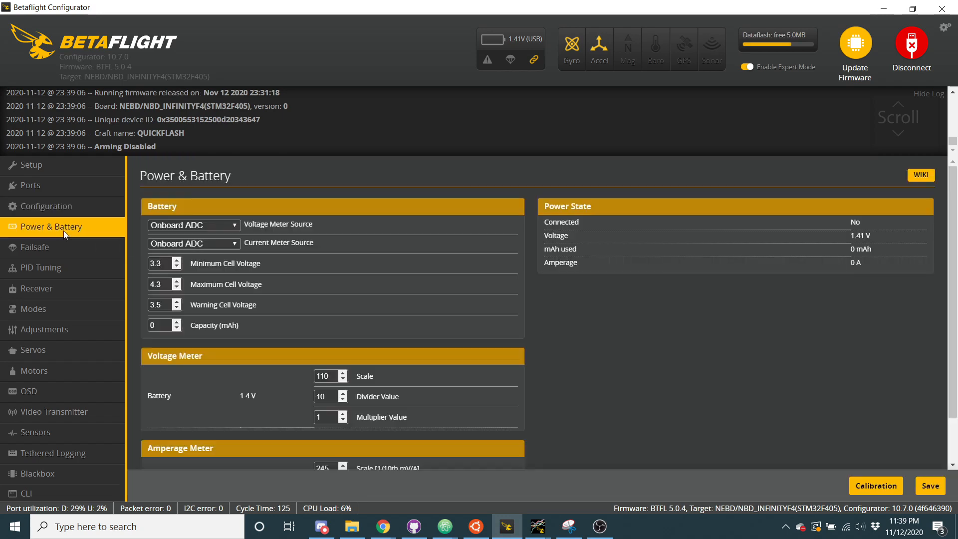
pyautogui.click(62, 247)
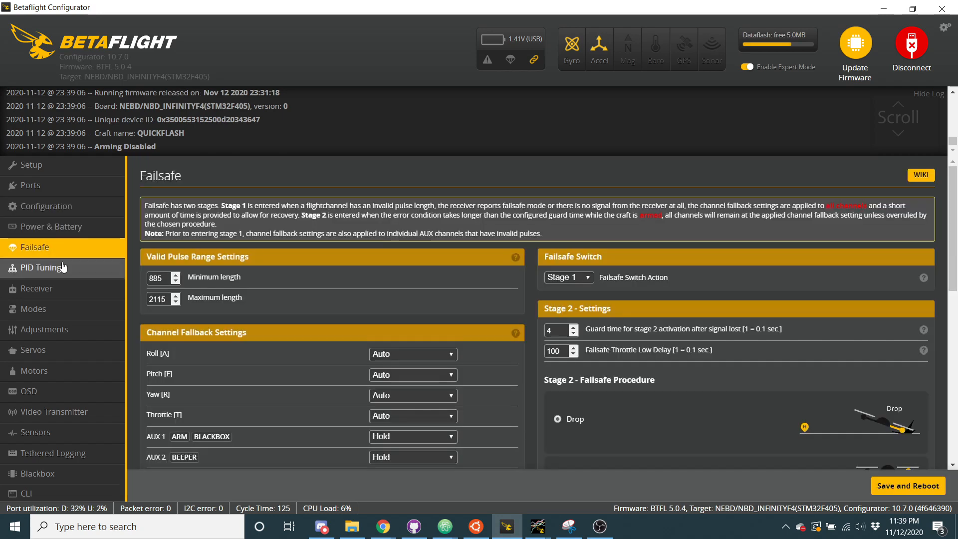
pyautogui.click(62, 264)
pyautogui.scroll(-3, 370, 325)
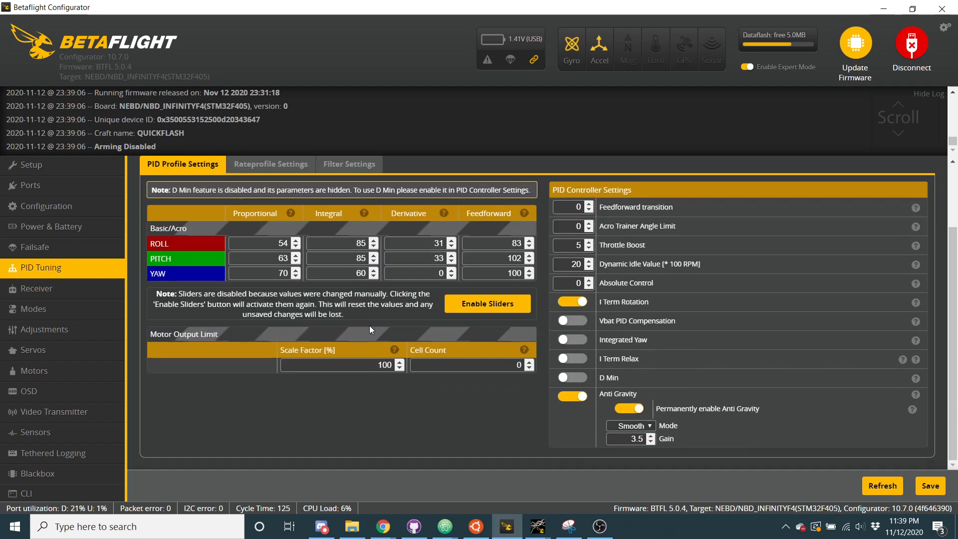
# Switch D Min on and back off, then try to enable I Term Relax and save the PID profile
pyautogui.click(571, 378)
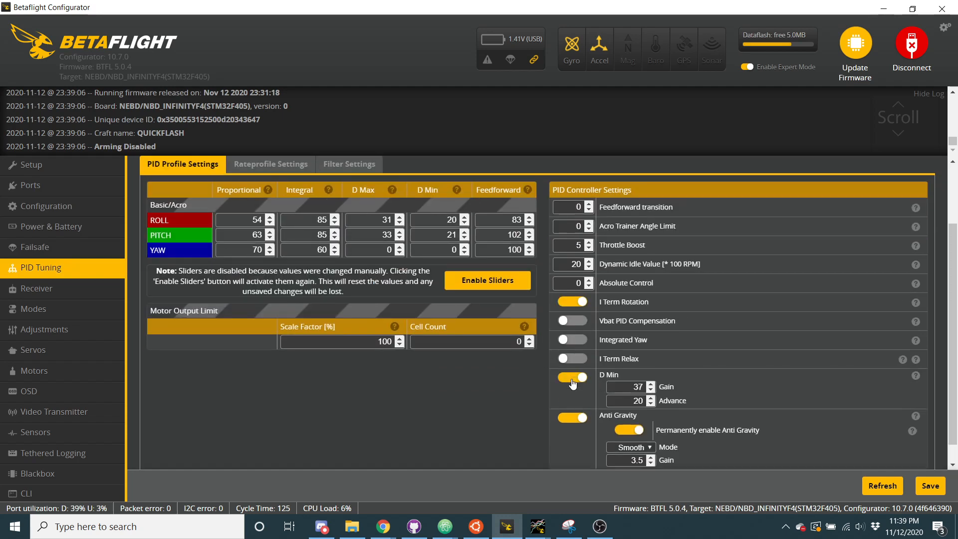
pyautogui.click(572, 379)
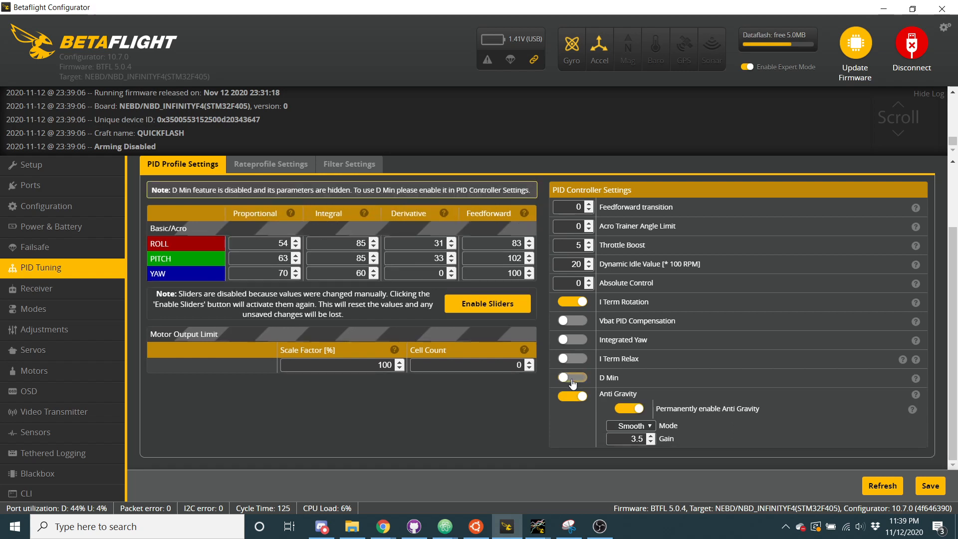
pyautogui.click(575, 361)
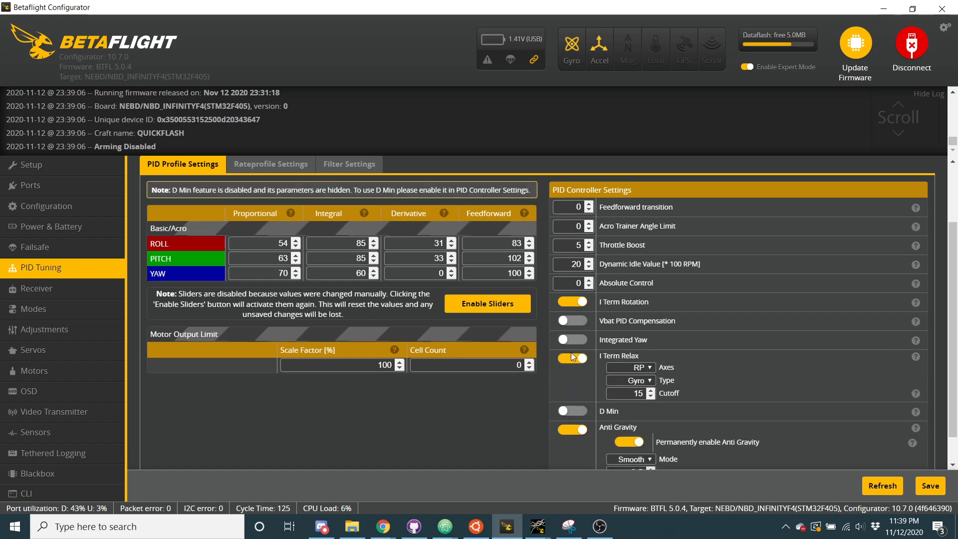
pyautogui.click(924, 485)
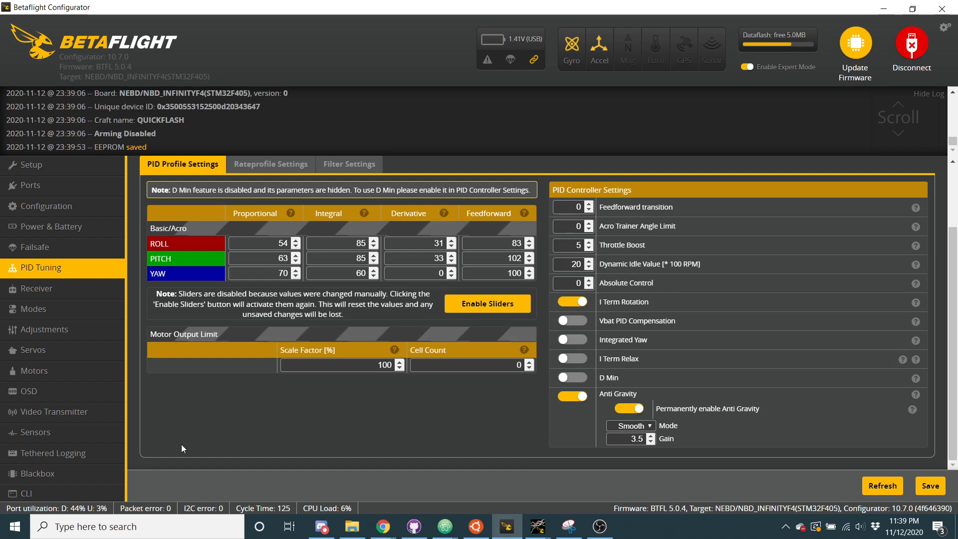
# Run "get iterm" in the CLI to list the I-term parameters
pyautogui.click(107, 494)
pyautogui.write('get iterm')
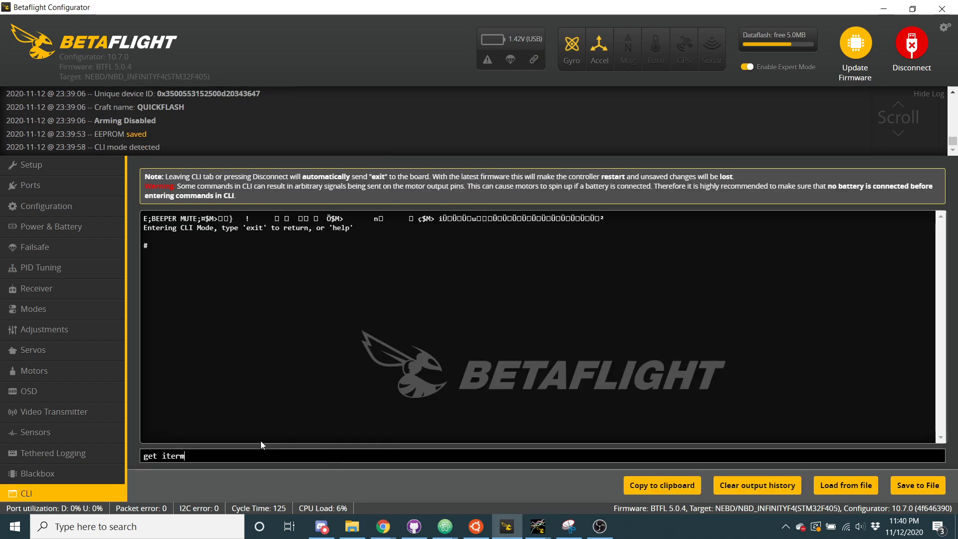
pyautogui.press('Return')
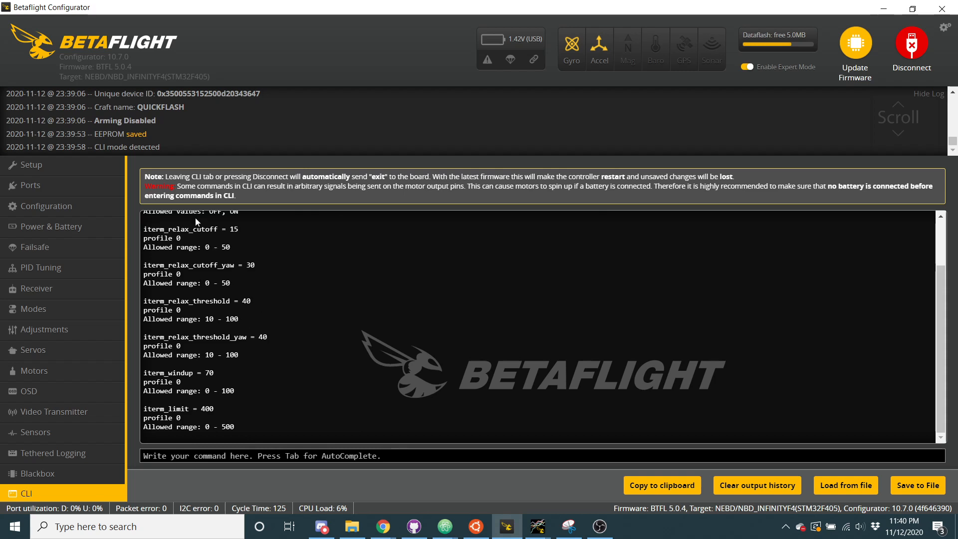
pyautogui.scroll(2, 239, 262)
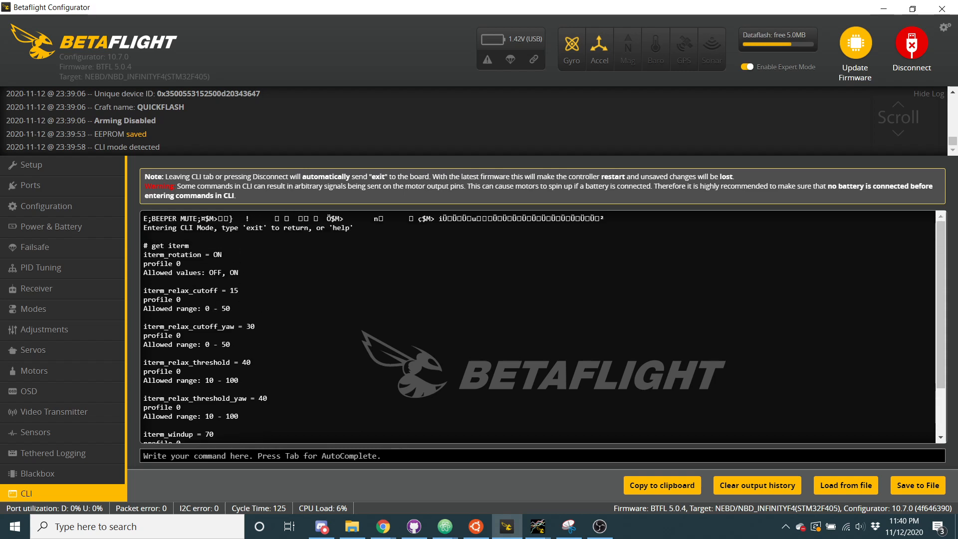
# Examine the iterm_relax cutoff and threshold parameters, including their separate yaw values, in the CLI output
pyautogui.moveTo(184, 285); pyautogui.dragTo(297, 415)
pyautogui.scroll(-2, 297, 415)
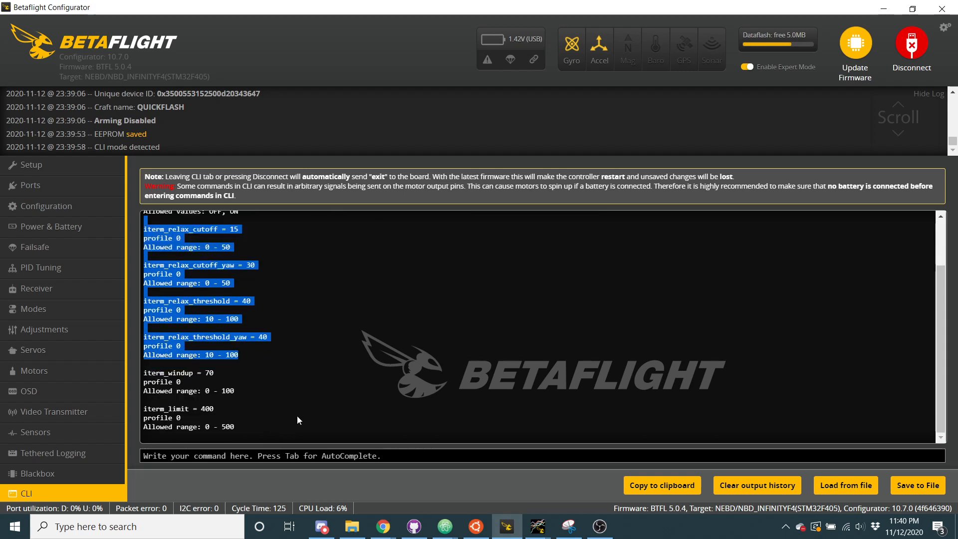
pyautogui.scroll(1, 298, 415)
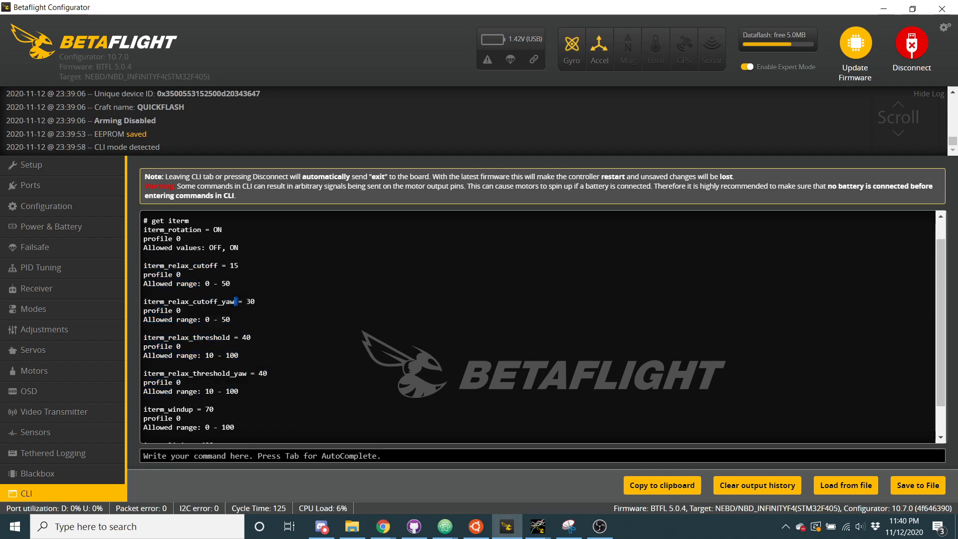
pyautogui.tripleClick(237, 302)
pyautogui.doubleClick(229, 338)
pyautogui.moveTo(145, 338); pyautogui.dragTo(254, 338)
pyautogui.tripleClick(227, 373)
pyautogui.tripleClick(221, 266)
pyautogui.tripleClick(216, 302)
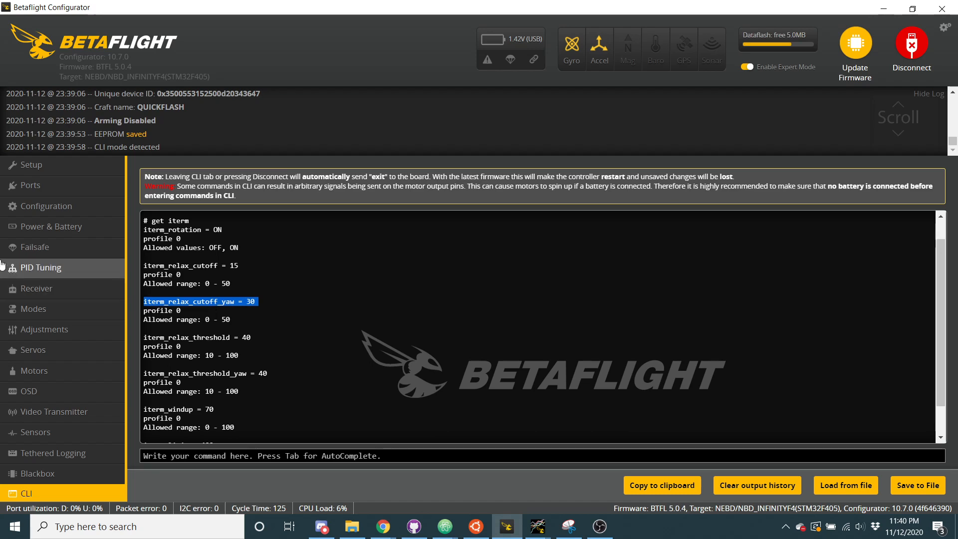
# Return to the PID controller settings and dismiss the version warning
pyautogui.click(17, 269)
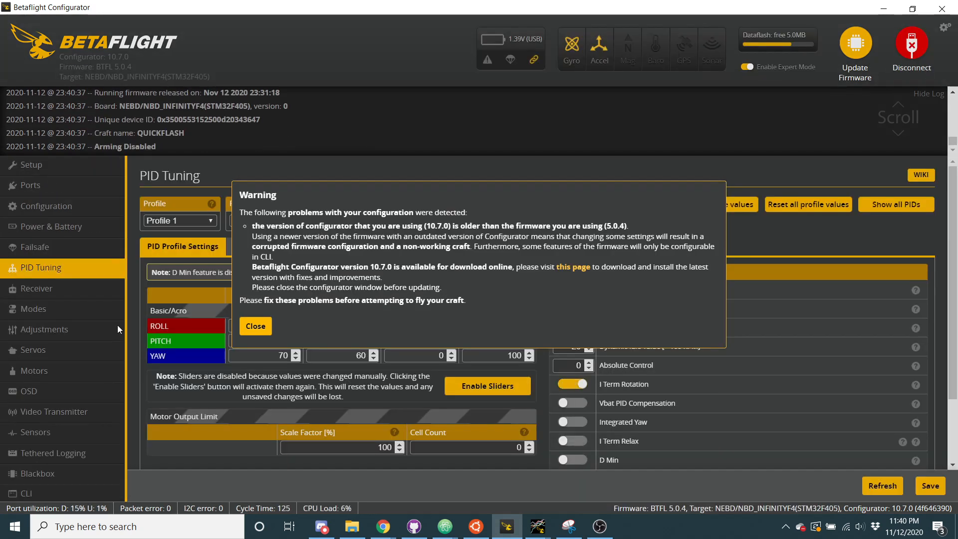
pyautogui.click(255, 324)
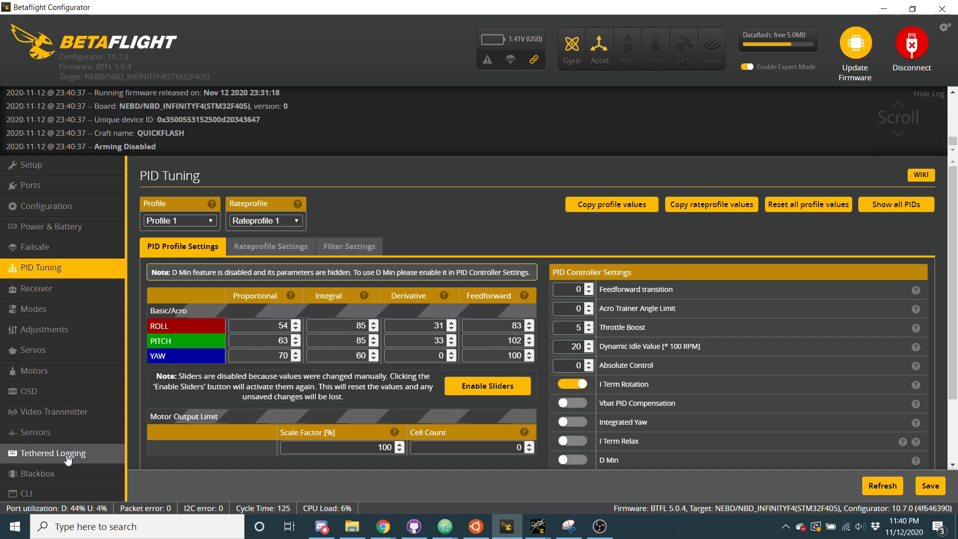
pyautogui.scroll(-2, 540, 378)
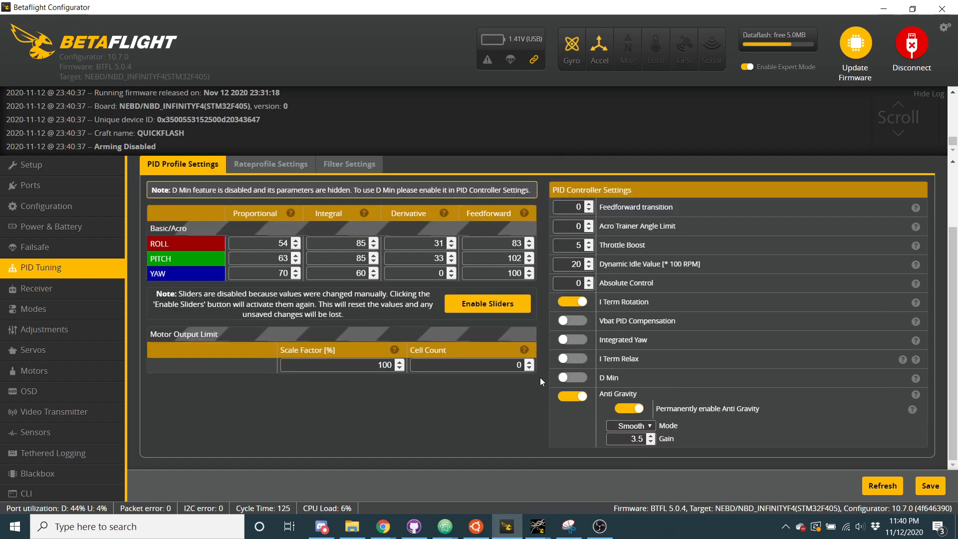
# Try the I Term Relax, Integrated Yaw and Vbat PID Compensation switches, turning them back off
pyautogui.click(578, 361)
pyautogui.click(579, 360)
pyautogui.click(580, 341)
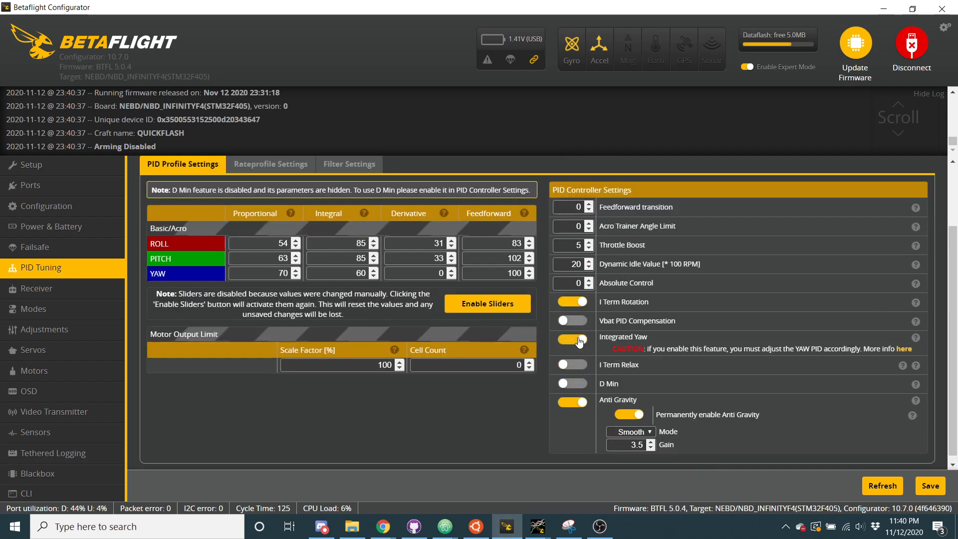
pyautogui.click(578, 340)
pyautogui.click(579, 322)
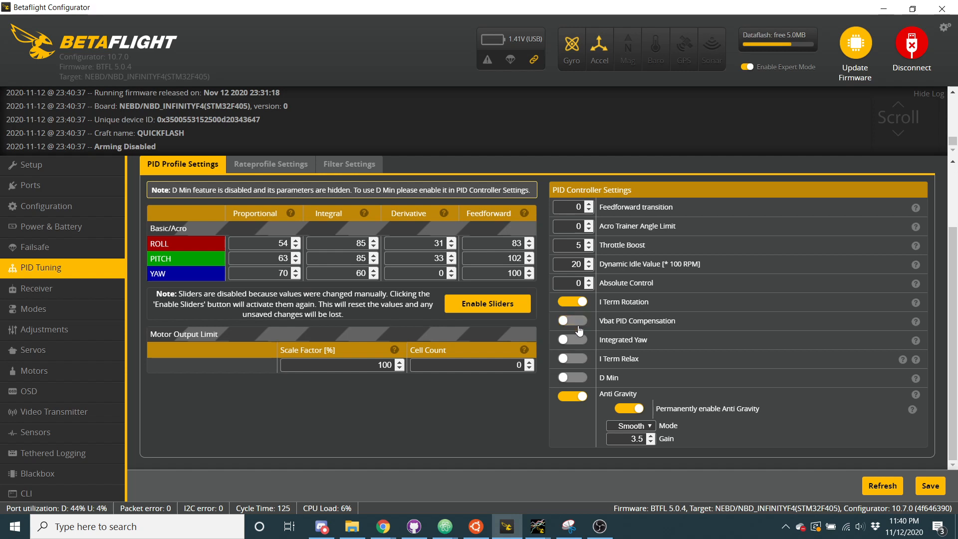
pyautogui.click(579, 339)
pyautogui.click(579, 340)
pyautogui.click(579, 320)
# Review the available rates types and the roll, pitch and yaw rates in the rate profile settings
pyautogui.scroll(2, 448, 327)
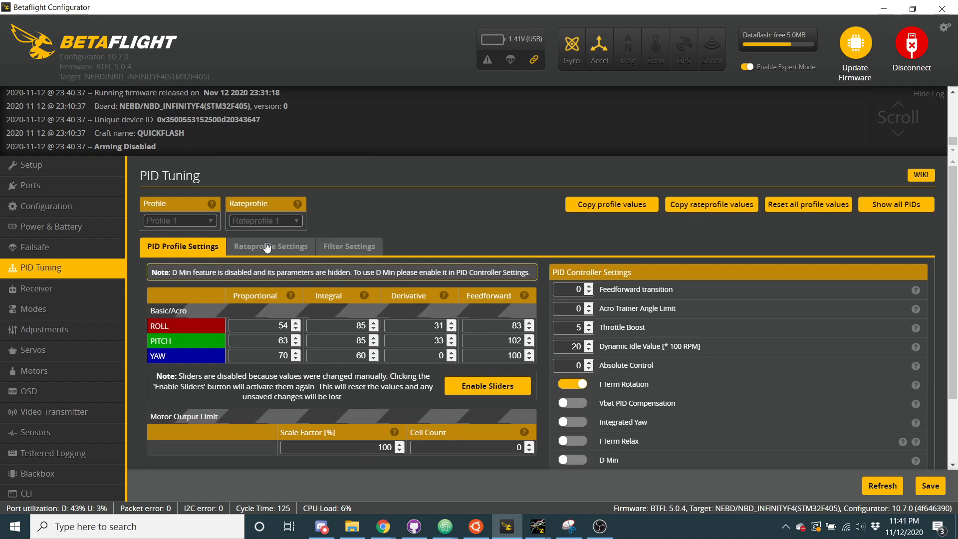
pyautogui.click(268, 247)
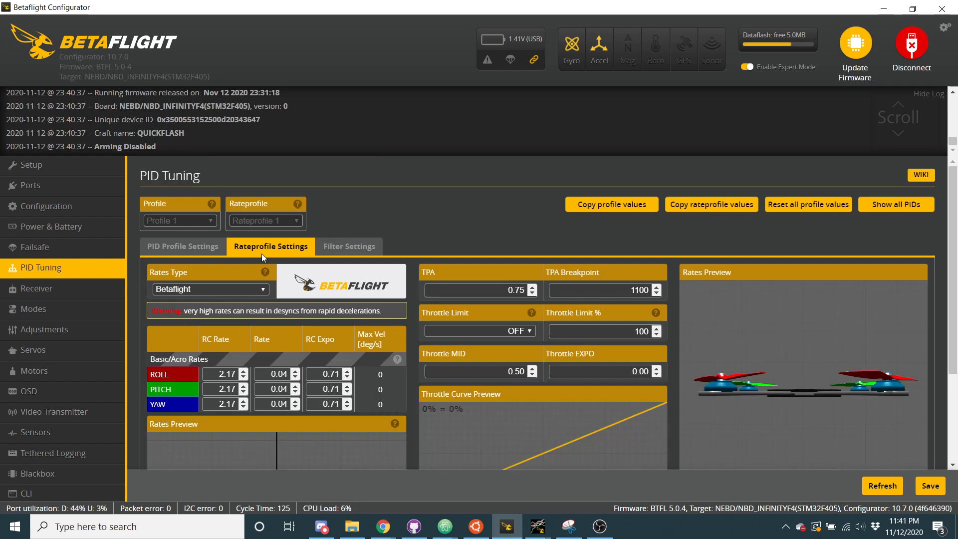
pyautogui.click(222, 293)
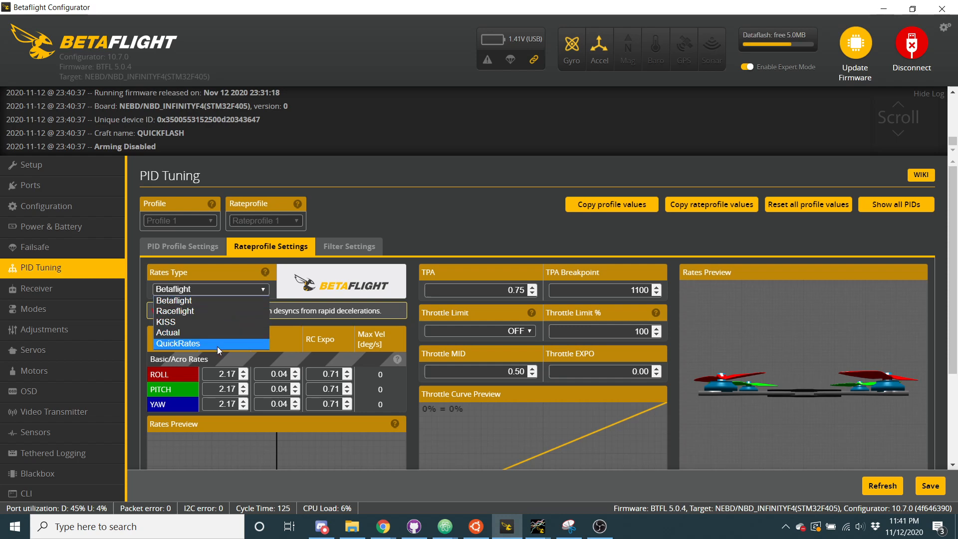
pyautogui.click(214, 300)
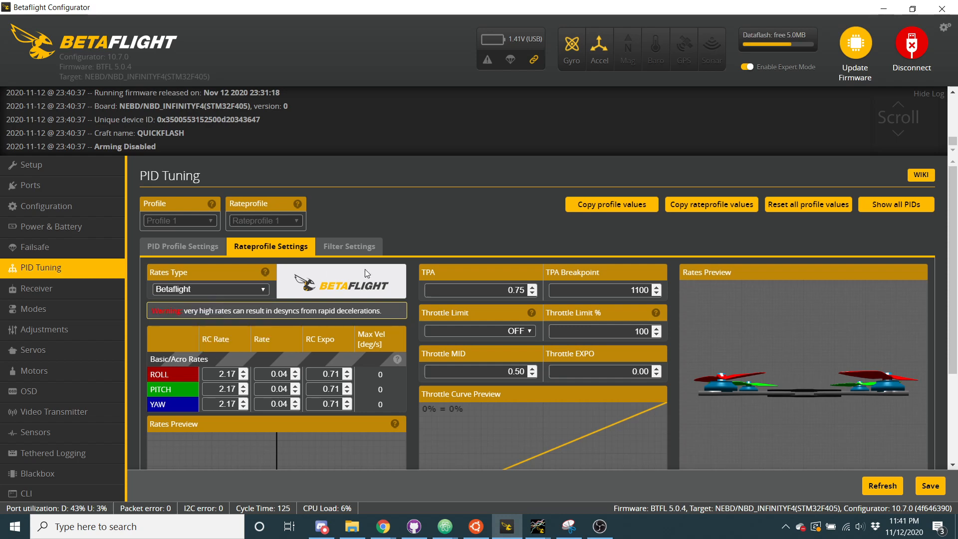
pyautogui.scroll(-3, 343, 333)
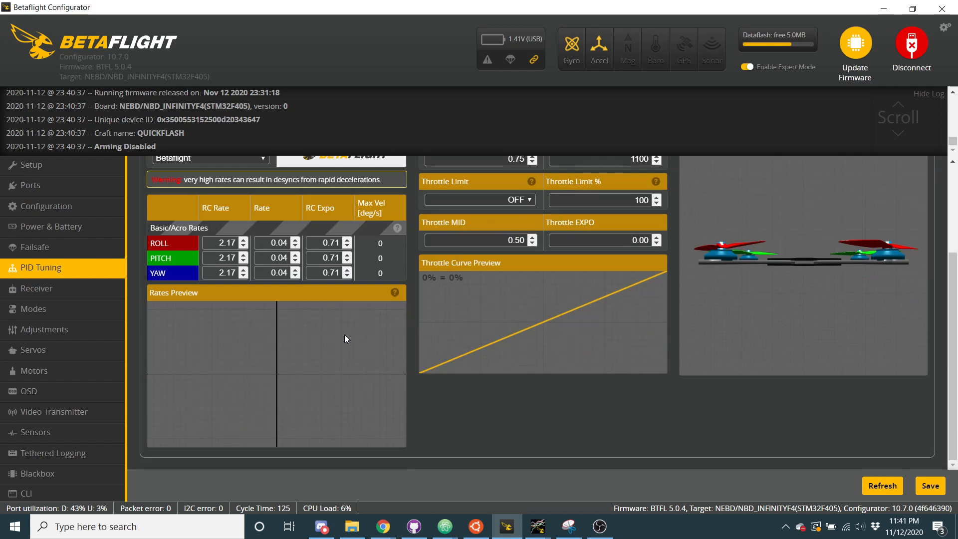
pyautogui.scroll(1, 339, 313)
pyautogui.moveTo(216, 283); pyautogui.dragTo(320, 292)
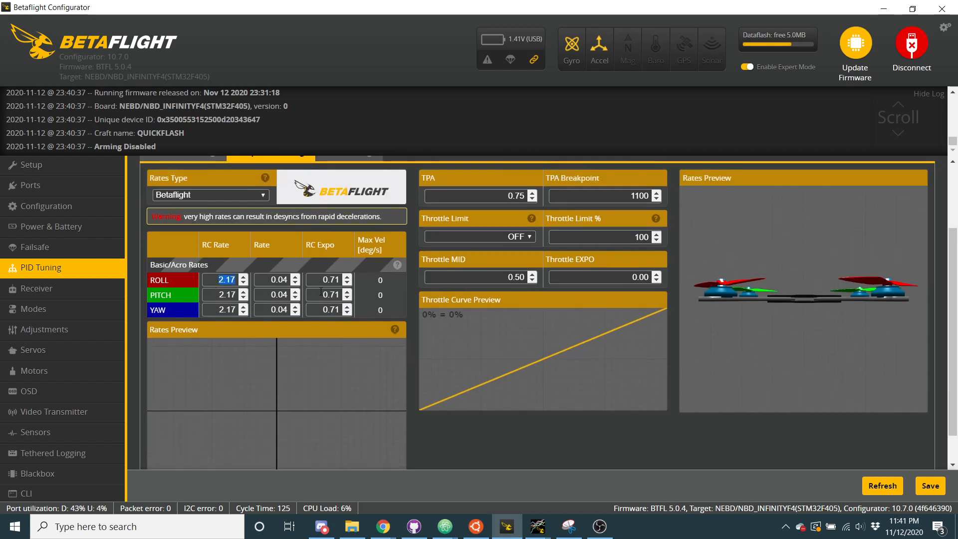
# Review the RC Expo, TPA and TPA Breakpoint values, and examine the gyro and D Term filter settings
pyautogui.click(337, 294)
pyautogui.scroll(2, 269, 377)
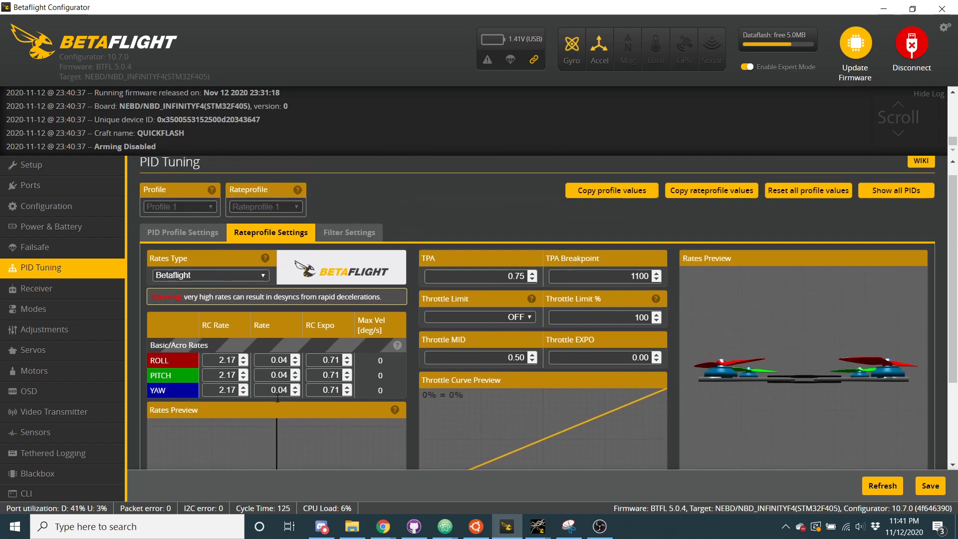
pyautogui.doubleClick(504, 282)
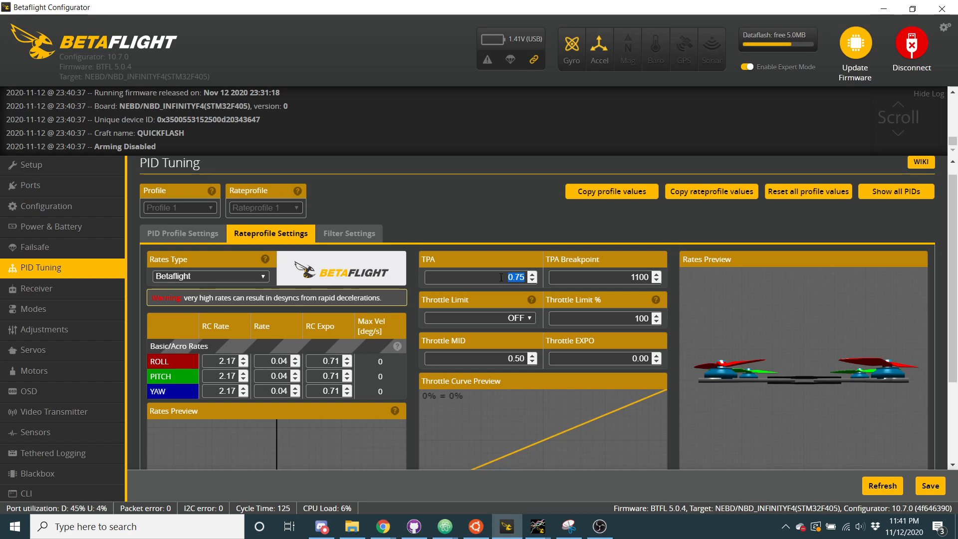
pyautogui.click(606, 278)
pyautogui.click(327, 240)
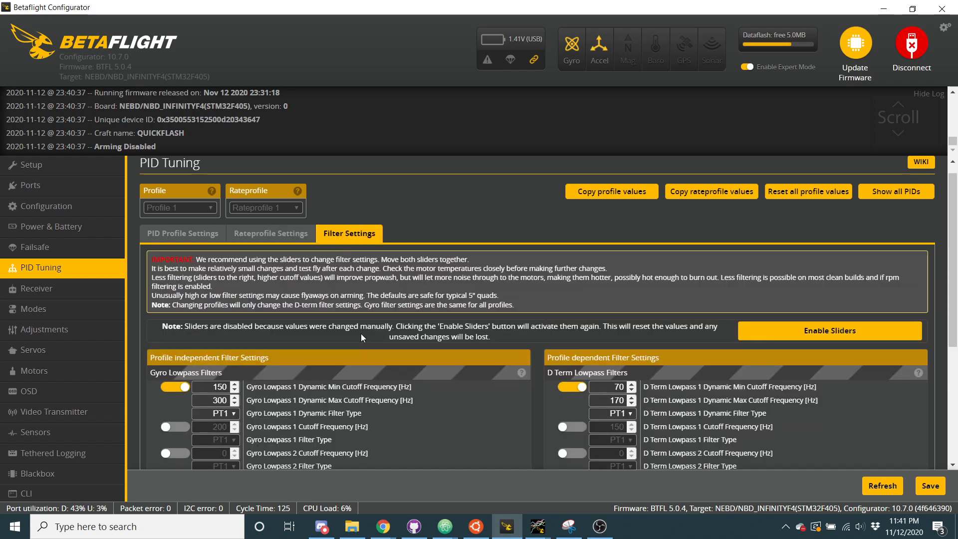
pyautogui.scroll(-3, 361, 334)
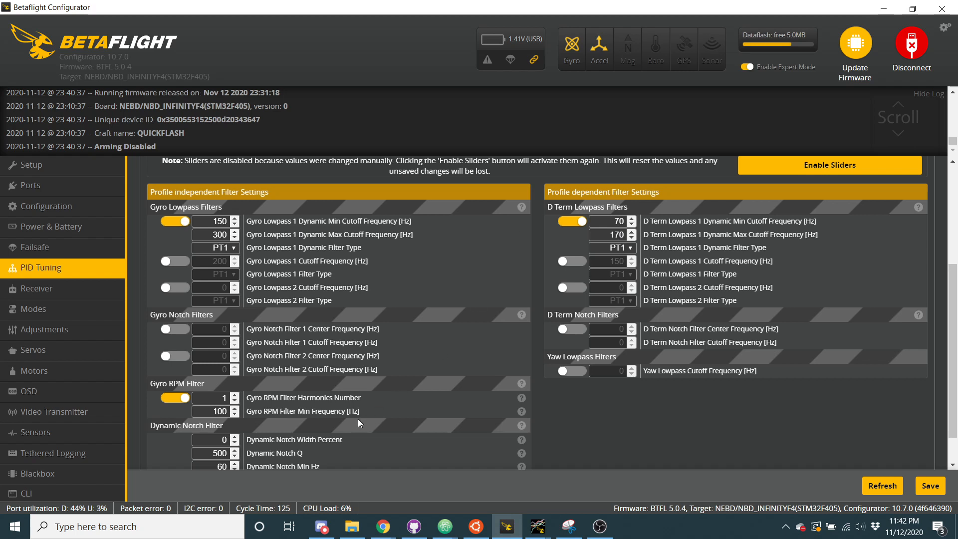
# Query the dynamic lowpass parameters in the CLI with get dyn_lpf
pyautogui.click(47, 496)
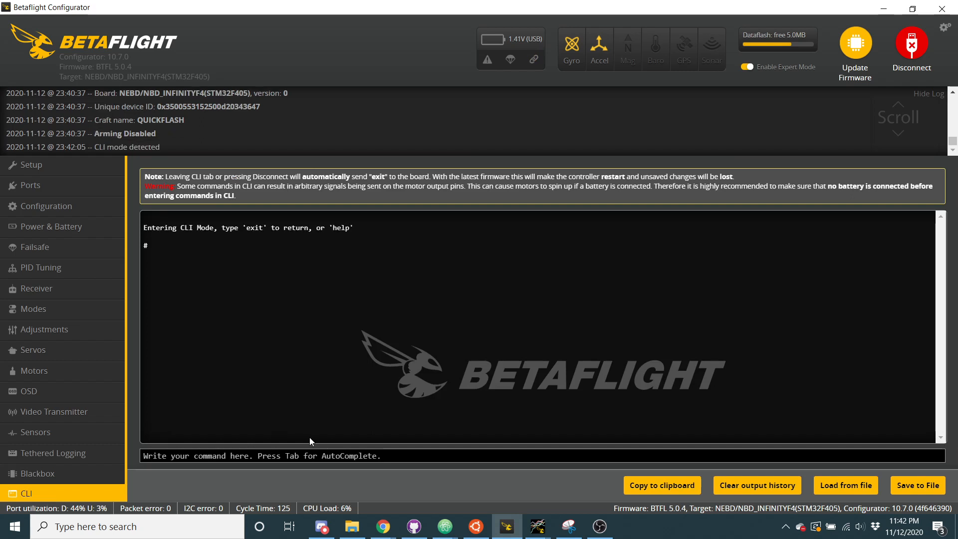
pyautogui.write('get dyn')
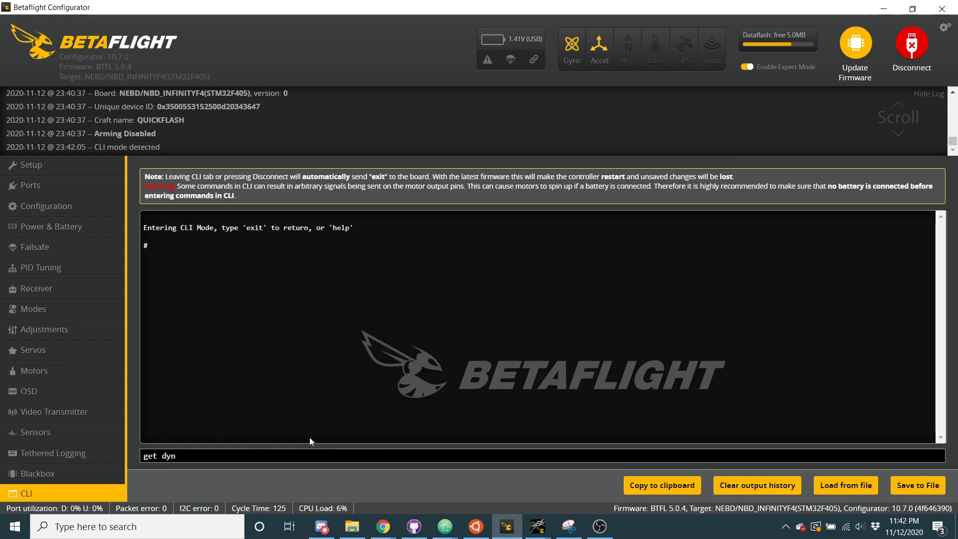
pyautogui.write('lpf')
pyautogui.press('Return')
pyautogui.write('get dy')
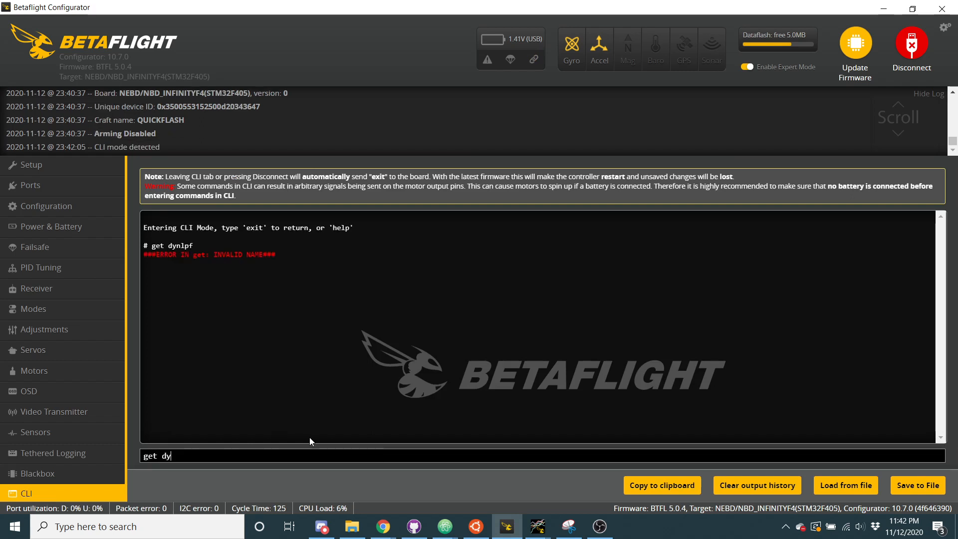
pyautogui.write('n_lpf')
pyautogui.press('Return')
# Examine the gyro dynamic lowpass minimum, maximum and curve expo parameters in the CLI output
pyautogui.scroll(3, 273, 359)
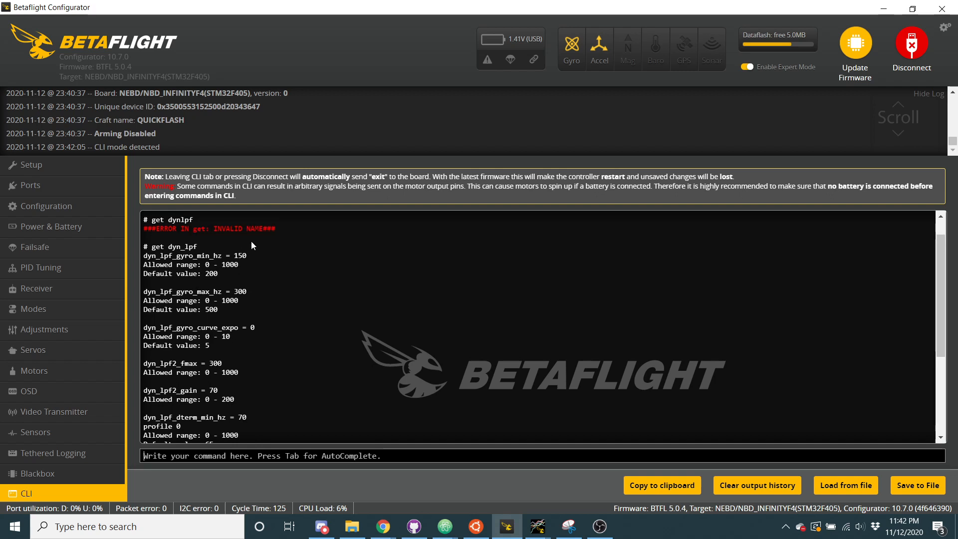
pyautogui.scroll(-1, 248, 280)
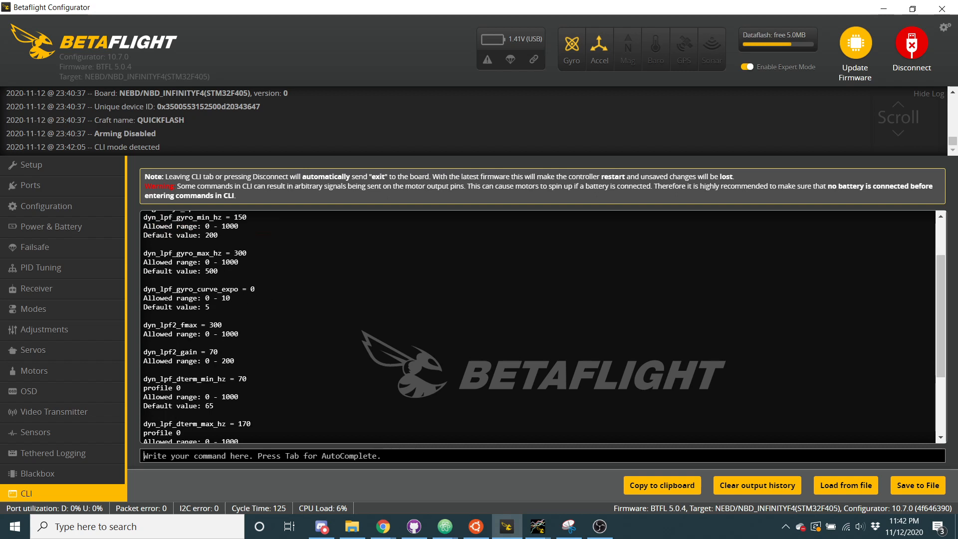
pyautogui.doubleClick(232, 289)
pyautogui.click(231, 293)
pyautogui.scroll(-1, 224, 324)
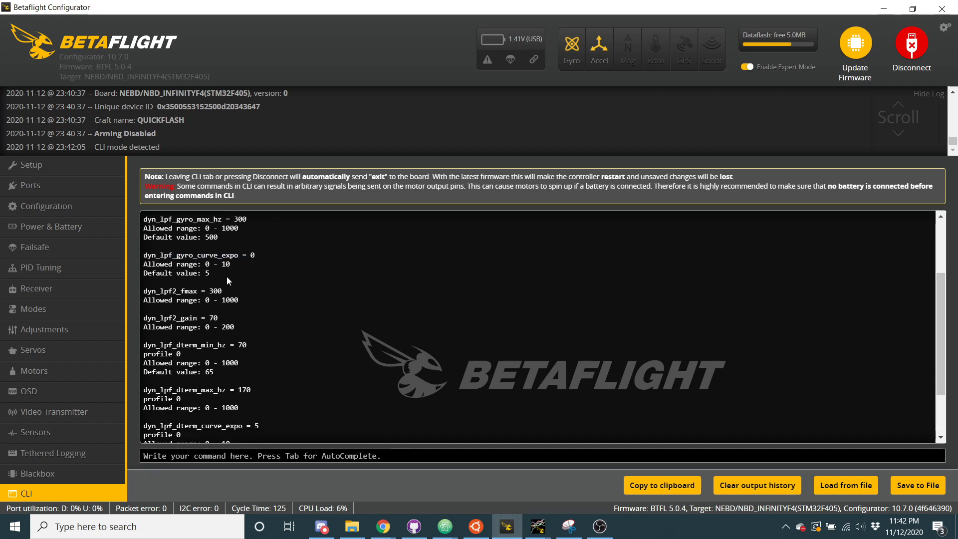
pyautogui.scroll(-2, 226, 278)
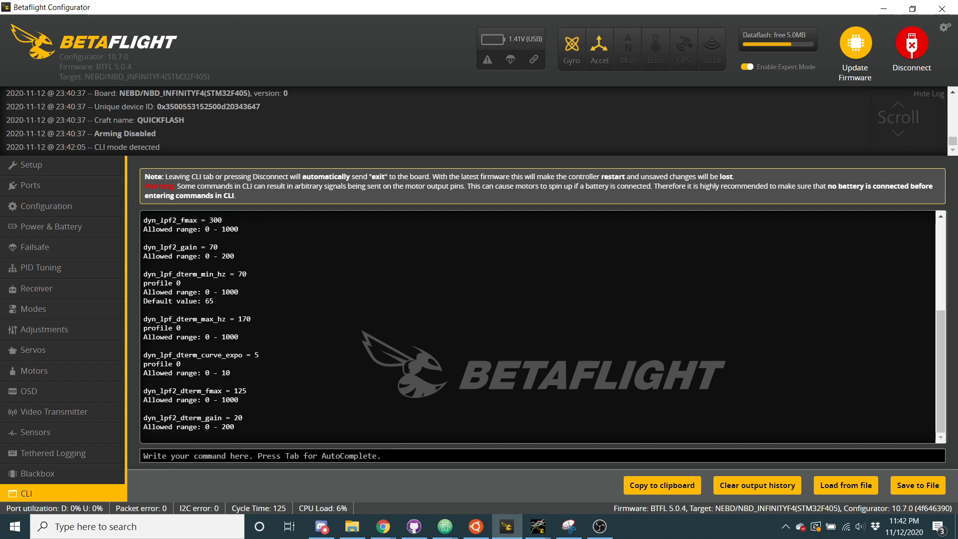
# Examine the dyn_lpf2_fmax and dyn_lpf2_gain parameters, comparing them with the gyro dynamic lowpass entries
pyautogui.moveTo(159, 220); pyautogui.dragTo(180, 220)
pyautogui.scroll(1, 228, 275)
pyautogui.click(168, 266)
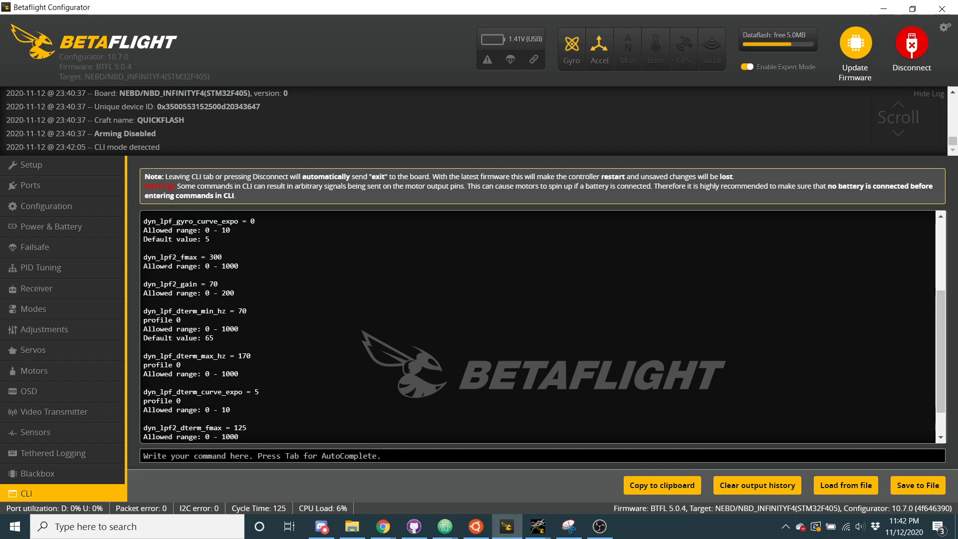
pyautogui.moveTo(181, 257); pyautogui.dragTo(226, 260)
pyautogui.scroll(2, 226, 261)
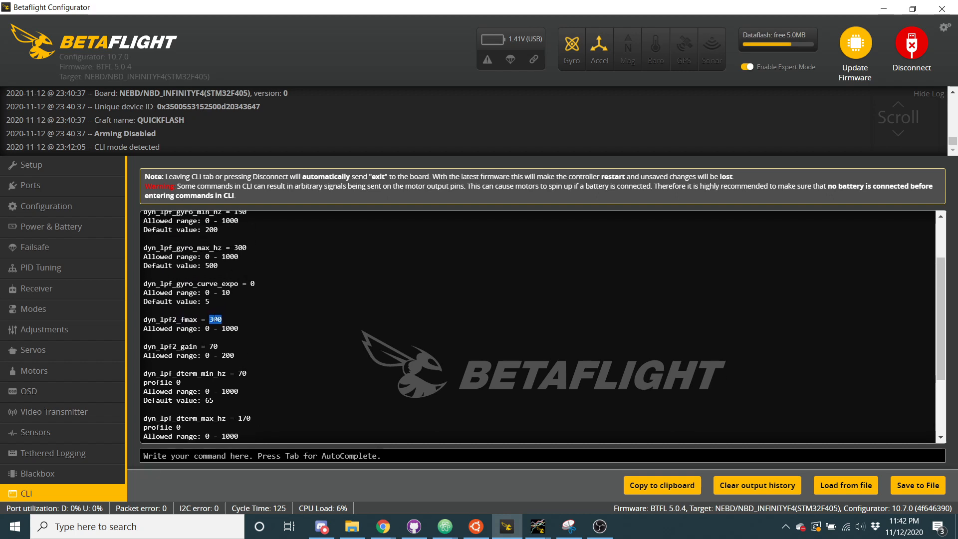
pyautogui.tripleClick(215, 319)
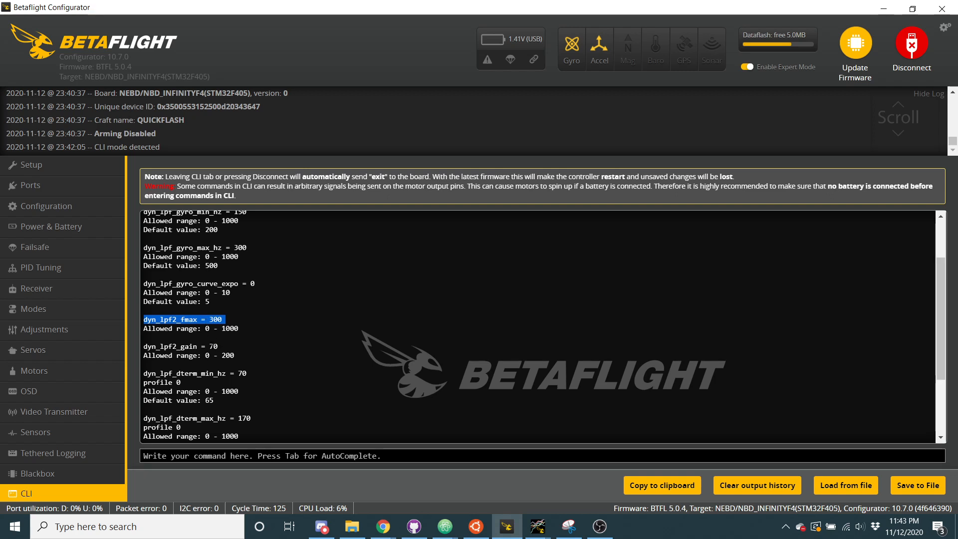
pyautogui.tripleClick(210, 346)
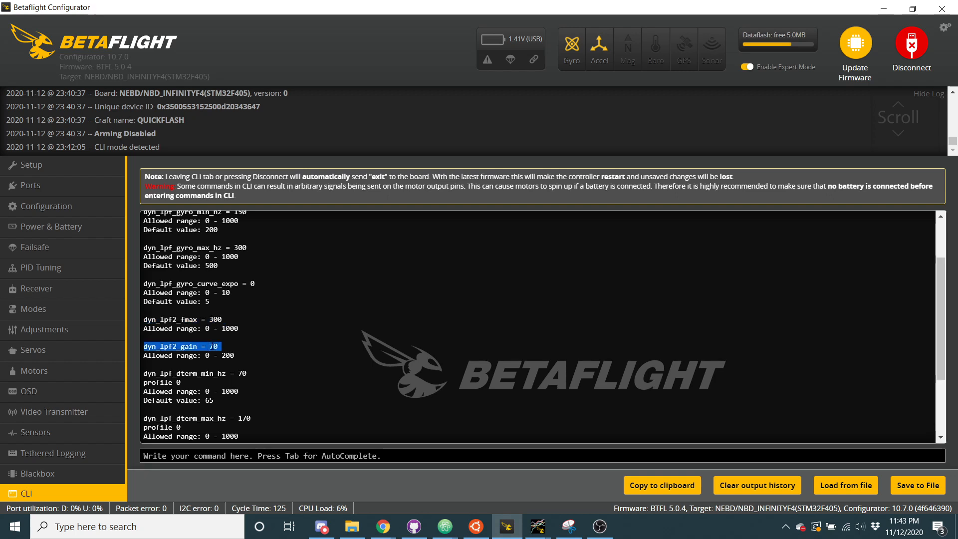
pyautogui.tripleClick(215, 319)
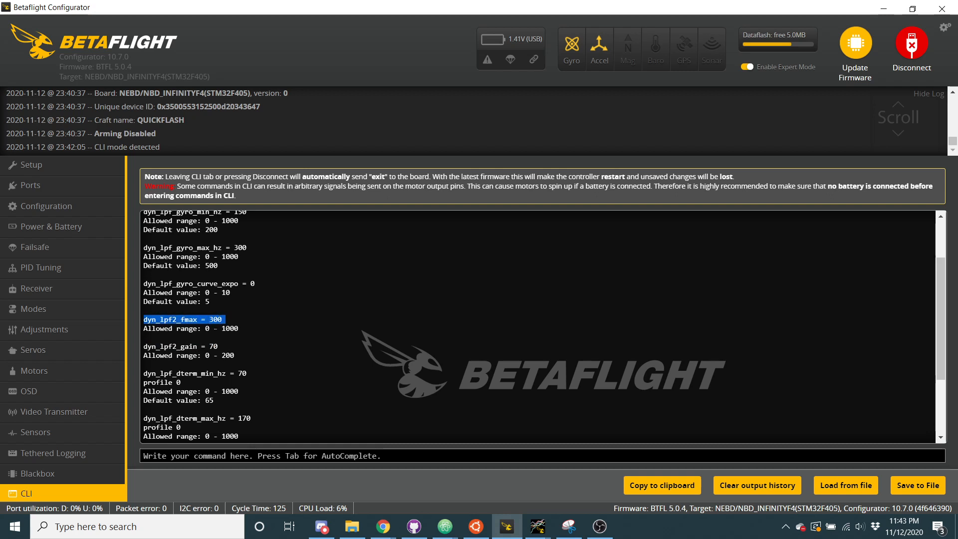
pyautogui.doubleClick(204, 345)
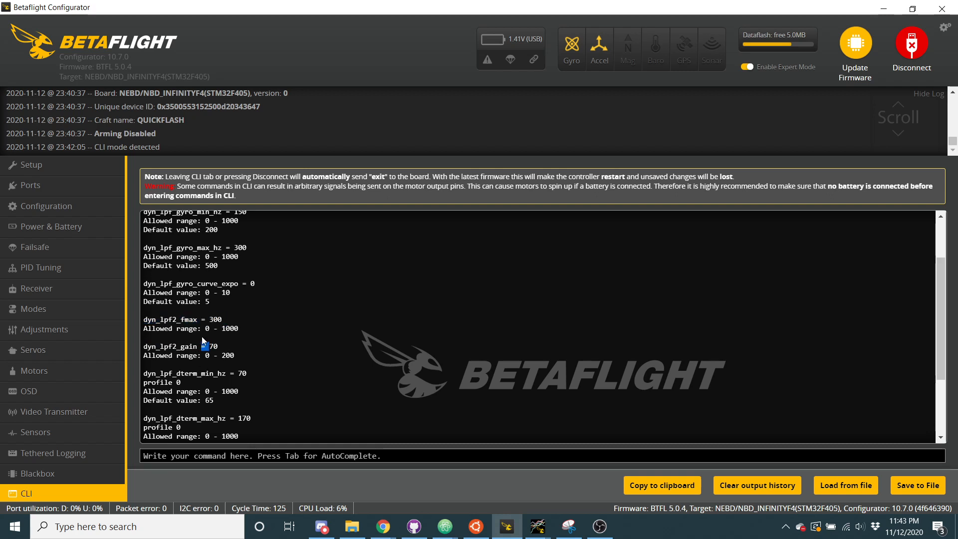
pyautogui.tripleClick(208, 319)
pyautogui.scroll(1, 220, 314)
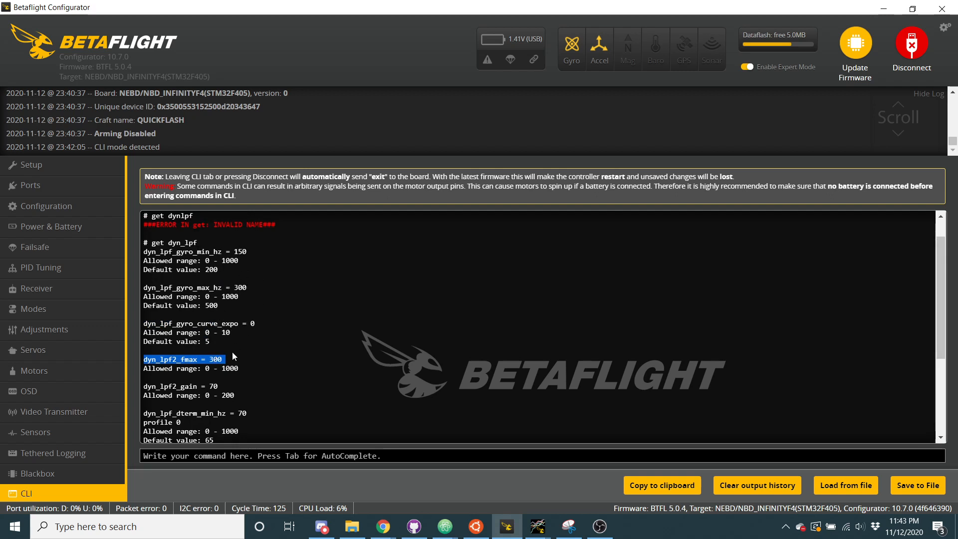
# Review the D-term dynamic lowpass parameters, including dyn_lpf2_dterm_fmax and dyn_lpf2_dterm_gain
pyautogui.scroll(-1, 233, 353)
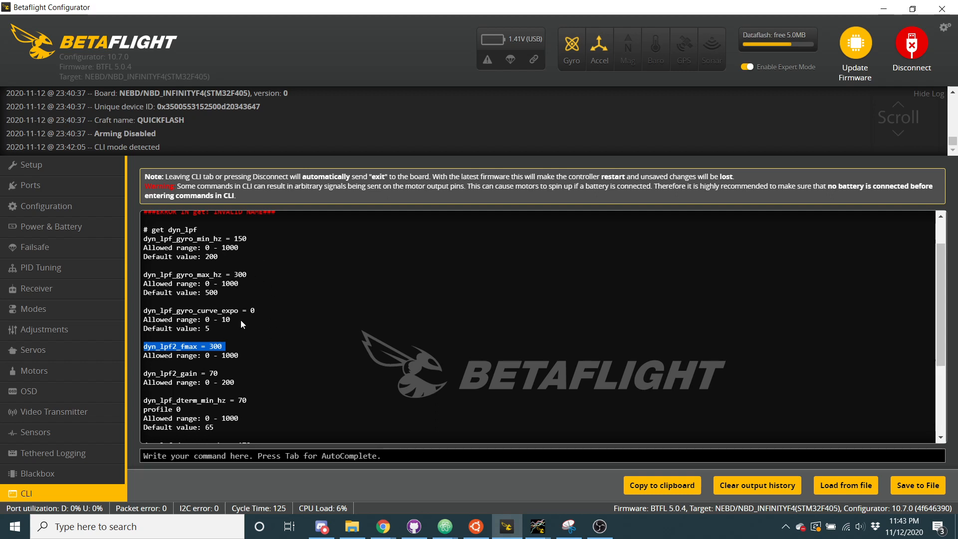
pyautogui.scroll(-3, 244, 353)
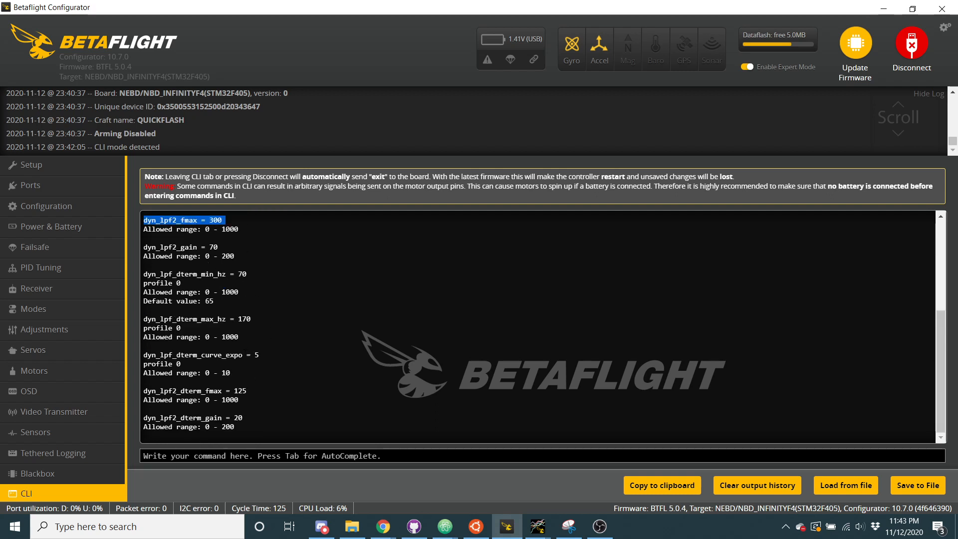
pyautogui.scroll(1, 211, 307)
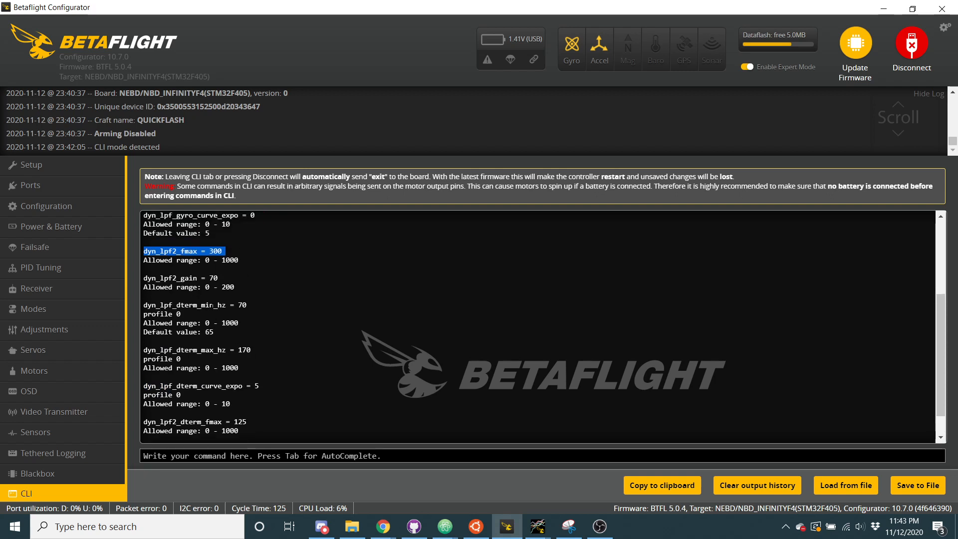
pyautogui.scroll(-1, 211, 307)
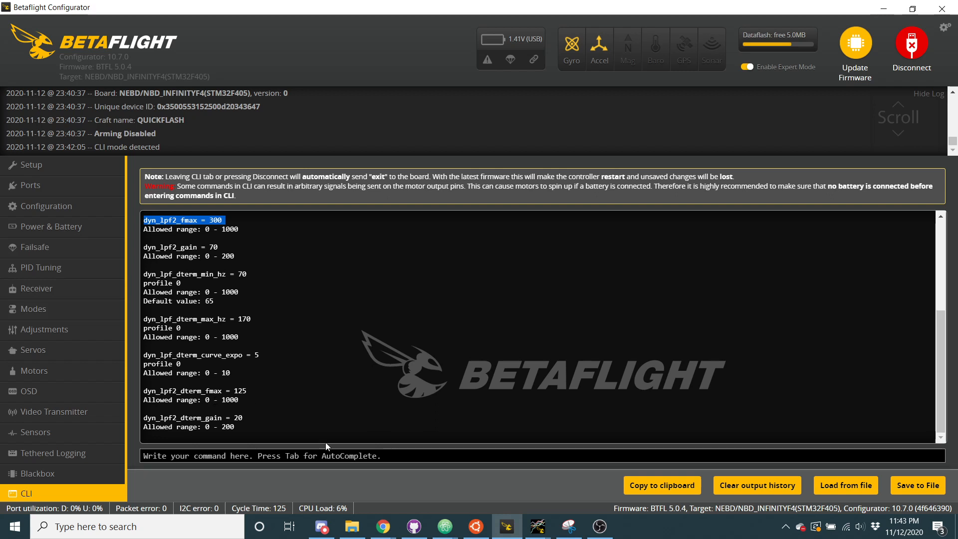
# Query the alpha filter parameters with get alpha and examine the gyro_abg_alpha entry
pyautogui.click(325, 455)
pyautogui.write('get alpha')
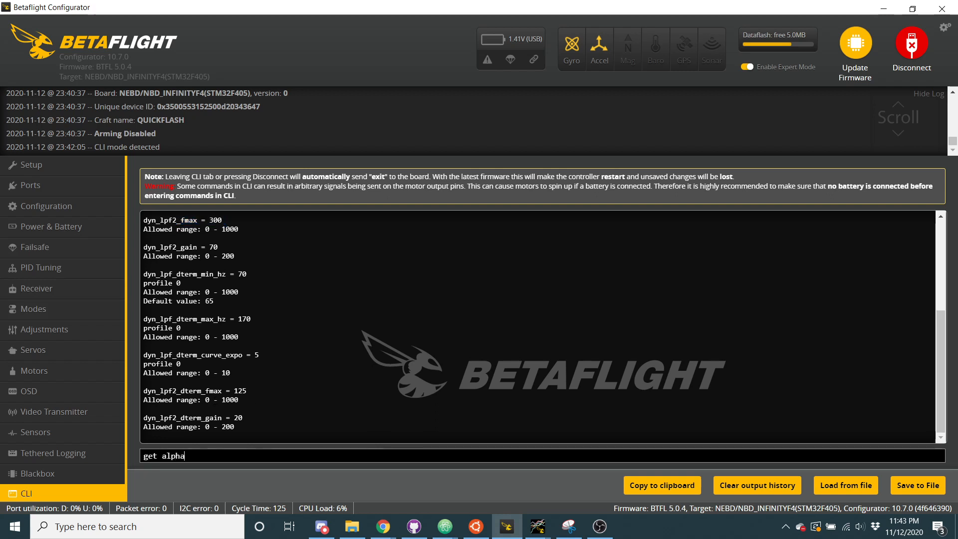
pyautogui.press('Return')
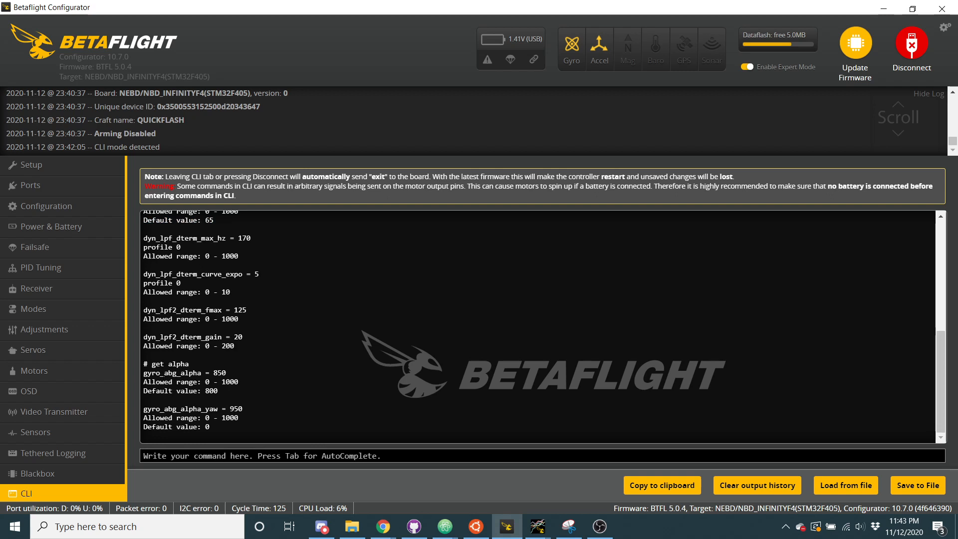
pyautogui.moveTo(164, 372); pyautogui.dragTo(181, 378)
pyautogui.doubleClick(202, 374)
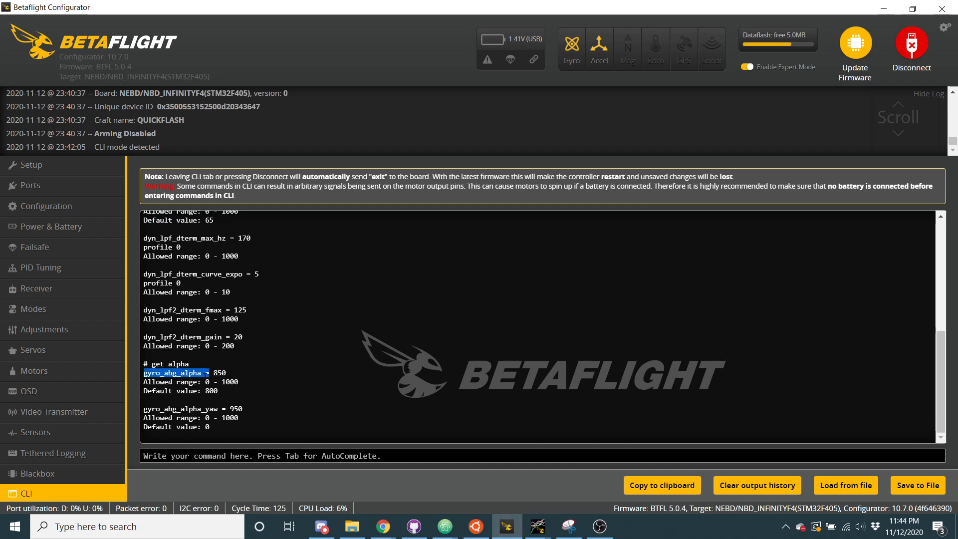
pyautogui.click(183, 373)
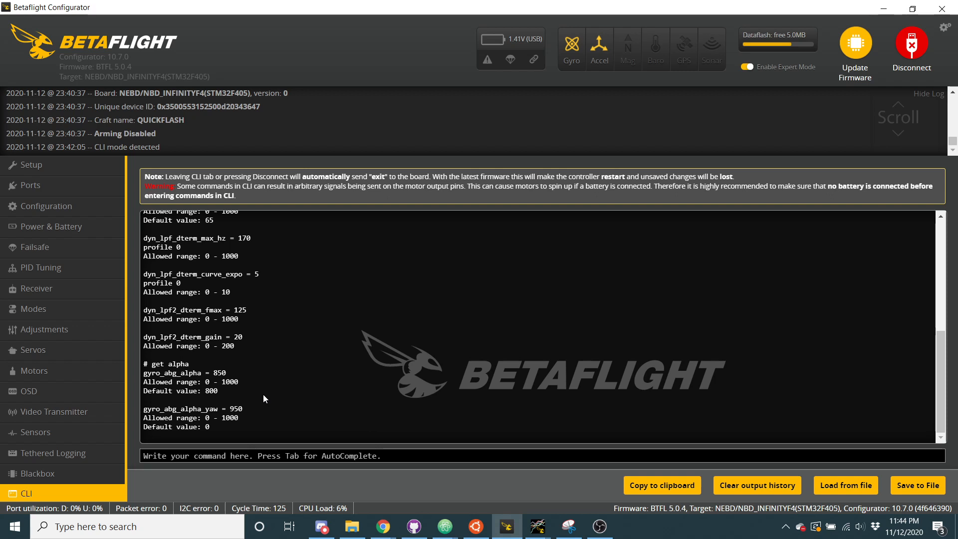
pyautogui.doubleClick(173, 373)
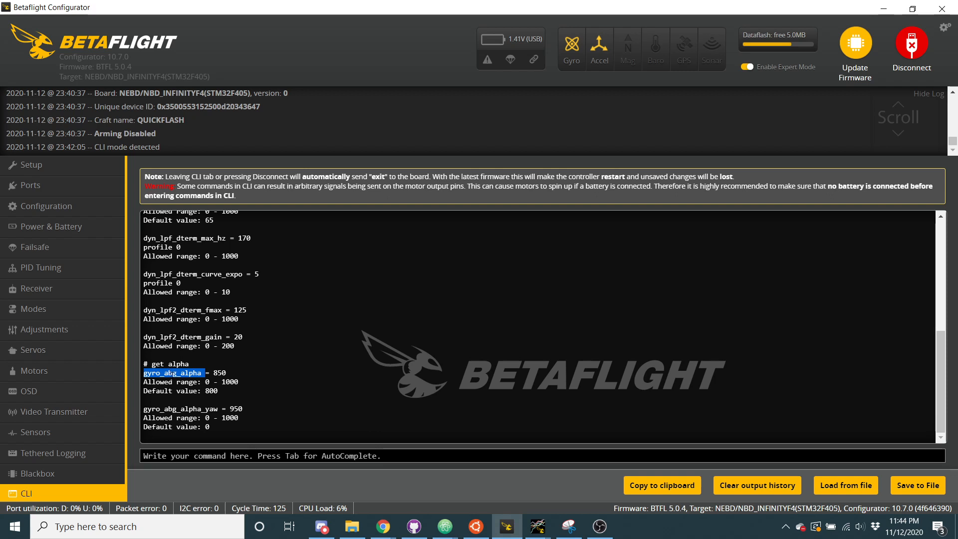
pyautogui.click(167, 374)
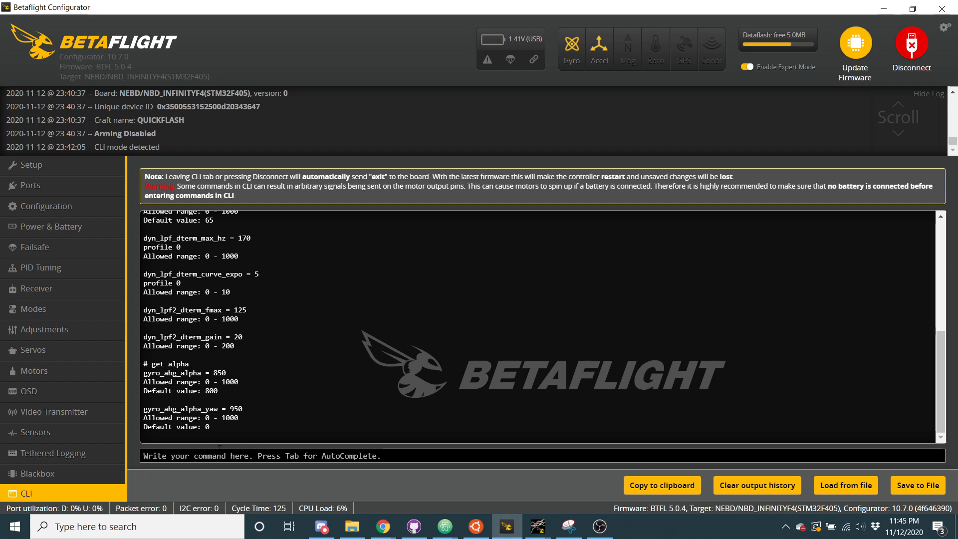
# Query the estimate parameters with get estimate and examine estimated_dterm alongside gyro_abg_alpha
pyautogui.write('get')
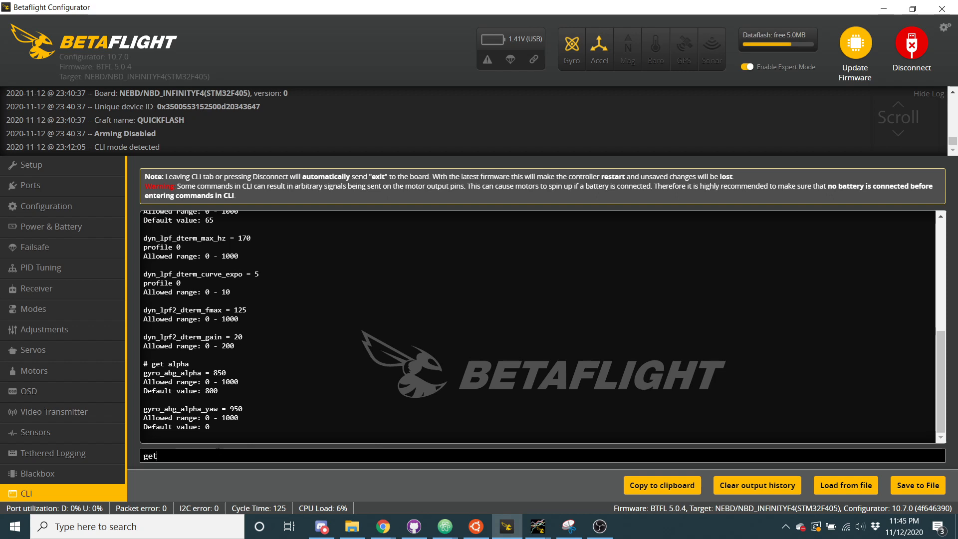
pyautogui.write(' estimate')
pyautogui.press('Return')
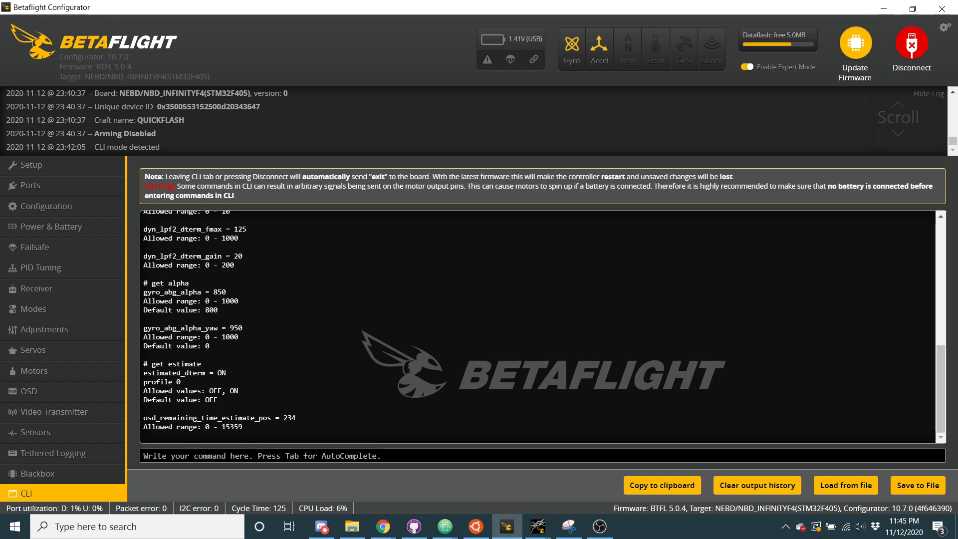
pyautogui.doubleClick(178, 374)
pyautogui.click(178, 374)
pyautogui.doubleClick(169, 292)
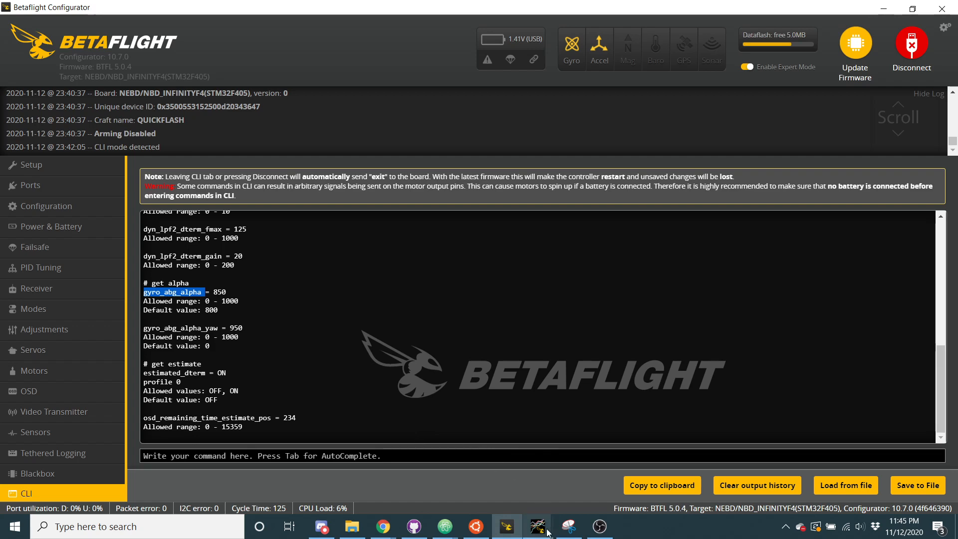
# Switch to Blackbox Explorer with the btfl_005.bbl log, shrink the enlarged spectrum overlay and maximize the window
pyautogui.moveTo(547, 530)
pyautogui.click(734, 471)
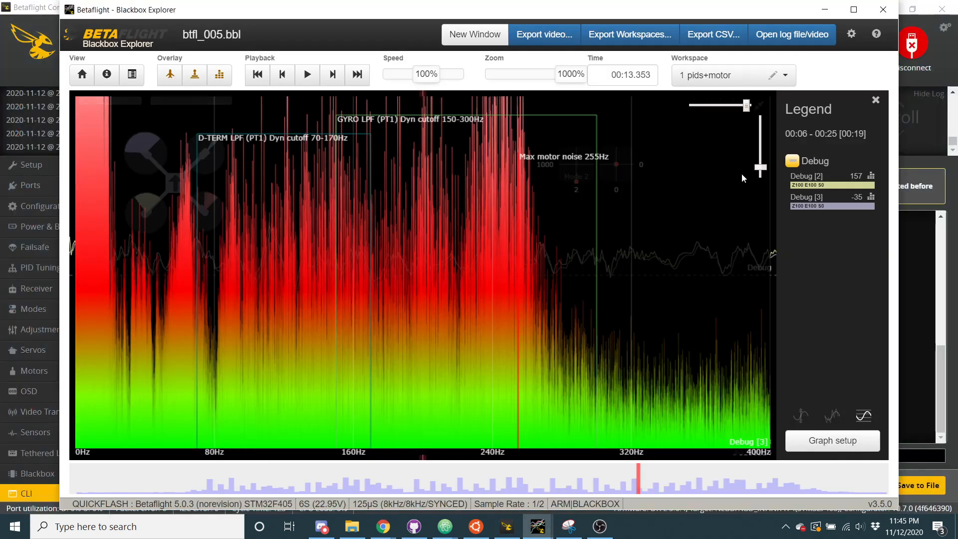
pyautogui.click(759, 106)
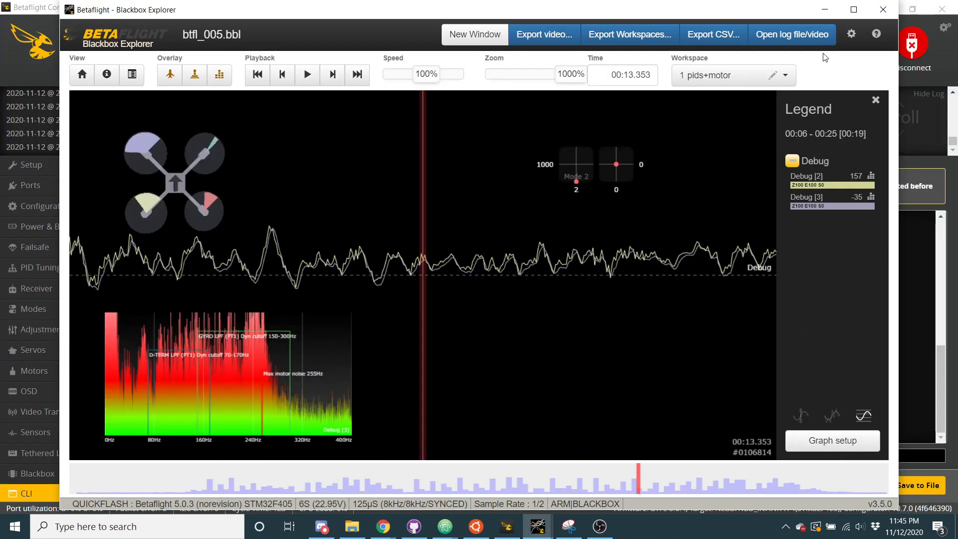
pyautogui.click(854, 9)
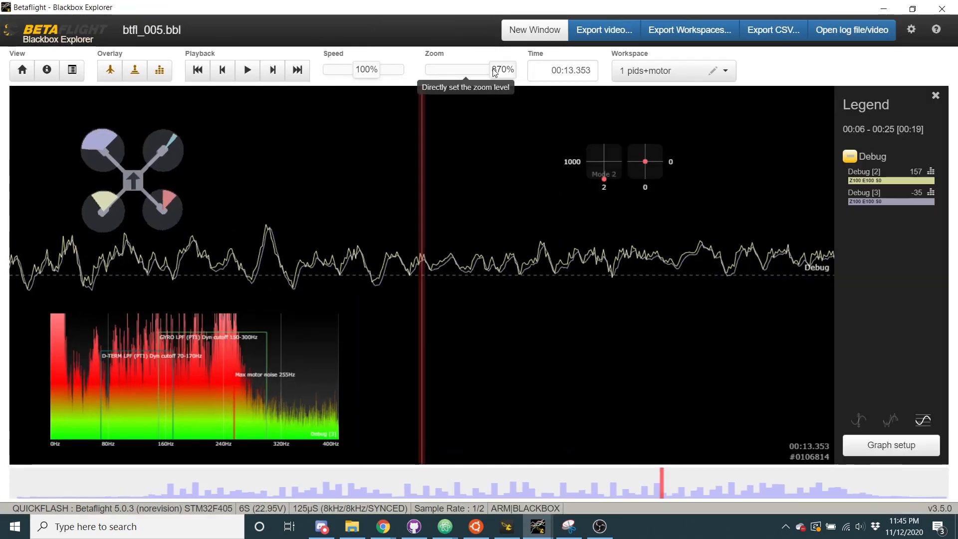
# Reset the graph zoom to 100% and move the Debug trace back to 00:13.033
pyautogui.doubleClick(494, 72)
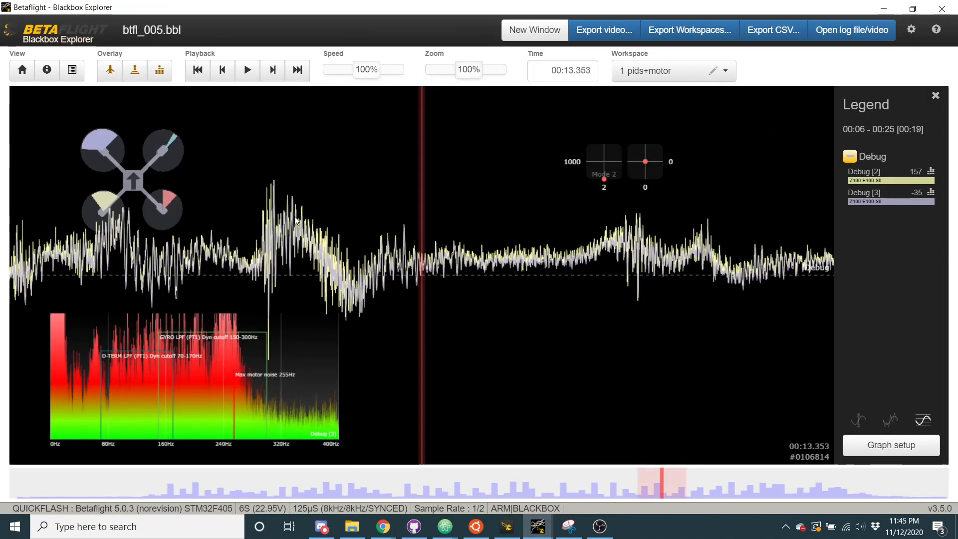
pyautogui.moveTo(296, 220); pyautogui.dragTo(427, 230)
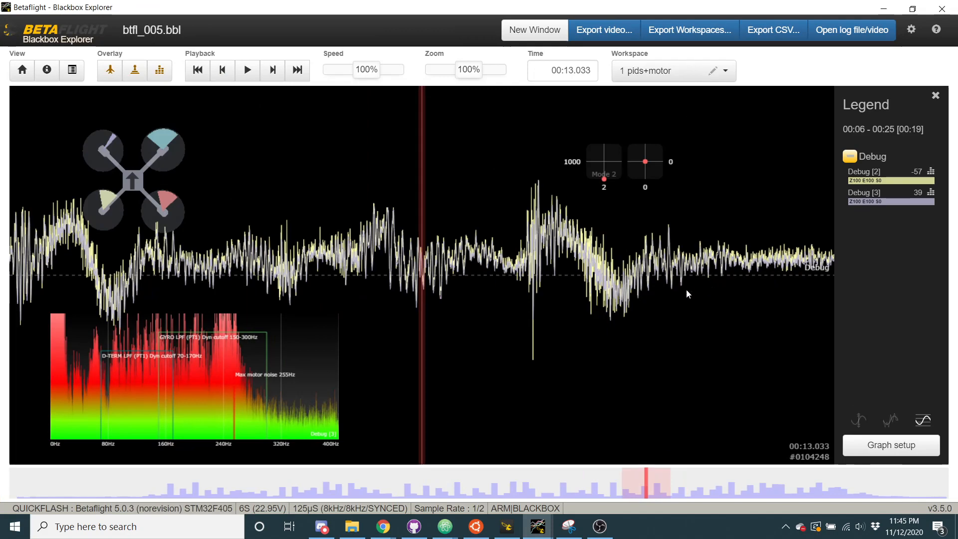
# Scrub the btfl_005.bbl log back to 00:06.008 to inspect the Debug traces at that point
pyautogui.moveTo(688, 293); pyautogui.dragTo(505, 434)
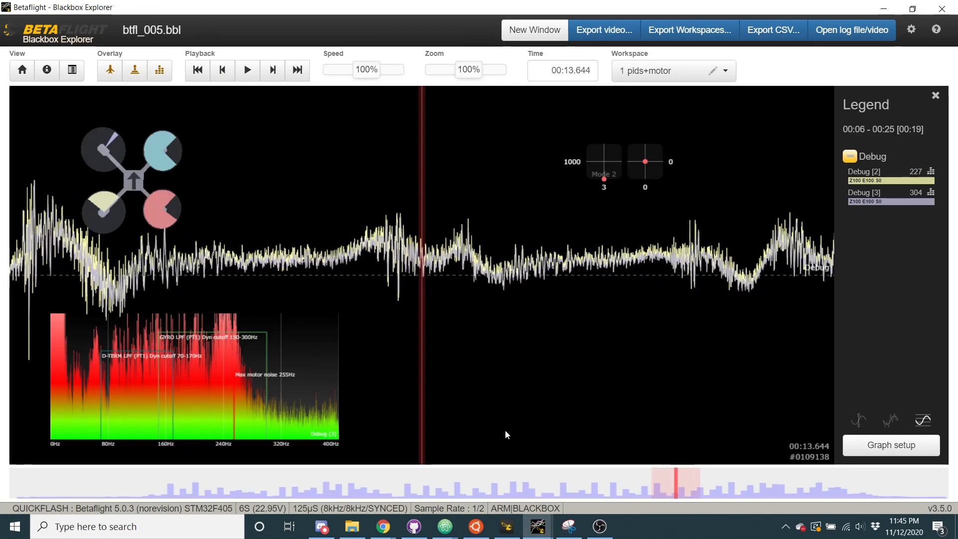
pyautogui.moveTo(523, 483)
pyautogui.mouseDown()
pyautogui.moveTo(404, 477)
pyautogui.moveTo(358, 498)
pyautogui.mouseUp()
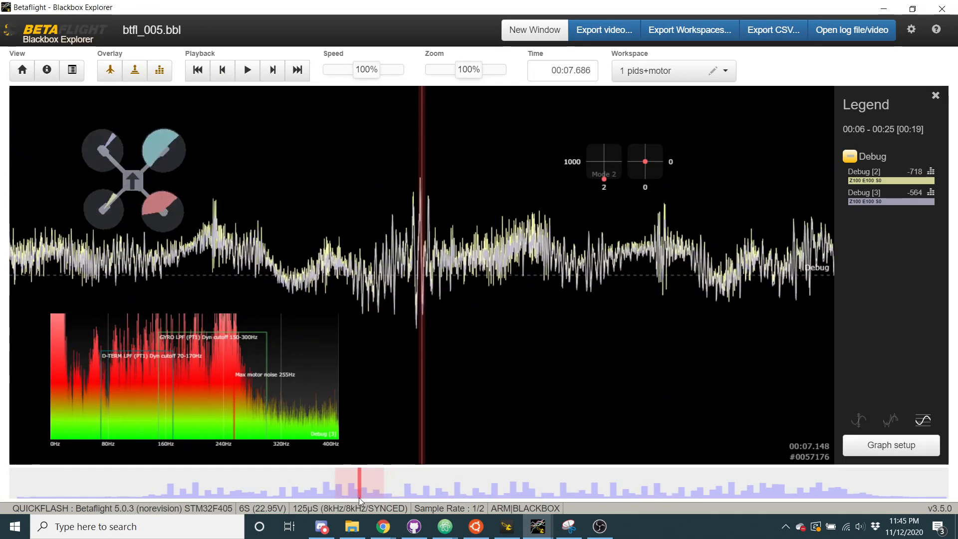
pyautogui.click(304, 487)
pyautogui.moveTo(298, 487)
pyautogui.mouseDown()
pyautogui.moveTo(262, 487)
pyautogui.moveTo(303, 484)
pyautogui.mouseUp()
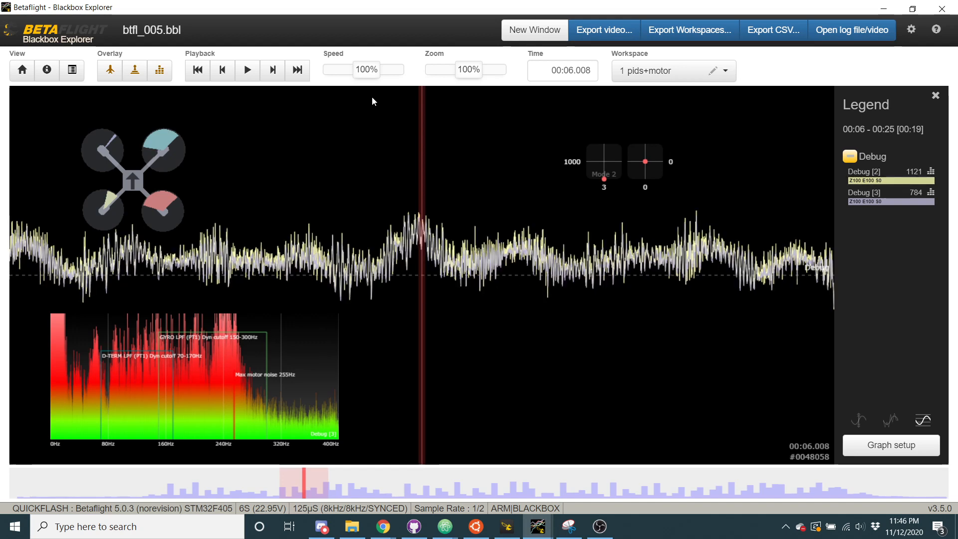
# Zoom the graph to 1000% and compare the Debug [2] and Debug [3] traces around 00:06.006
pyautogui.moveTo(470, 70); pyautogui.dragTo(525, 71)
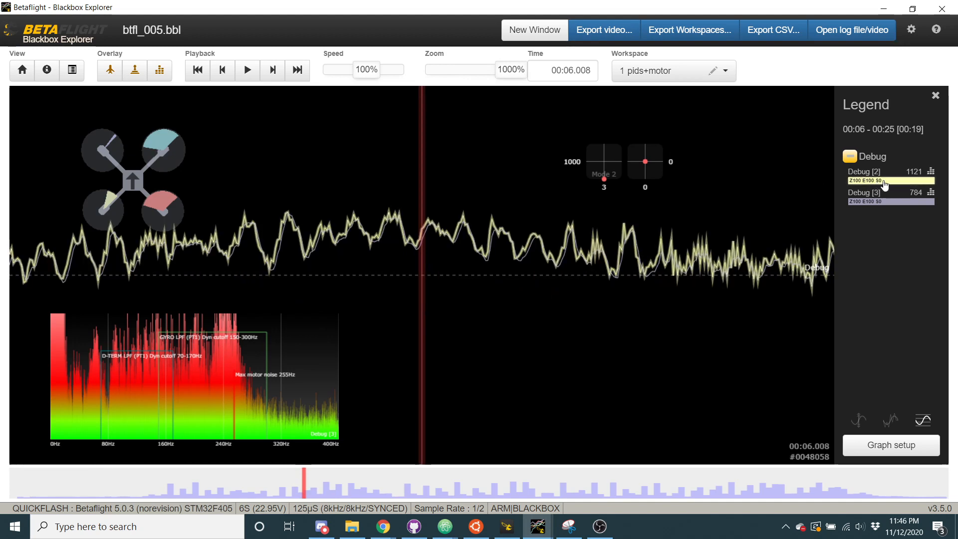
pyautogui.moveTo(403, 250); pyautogui.dragTo(518, 256)
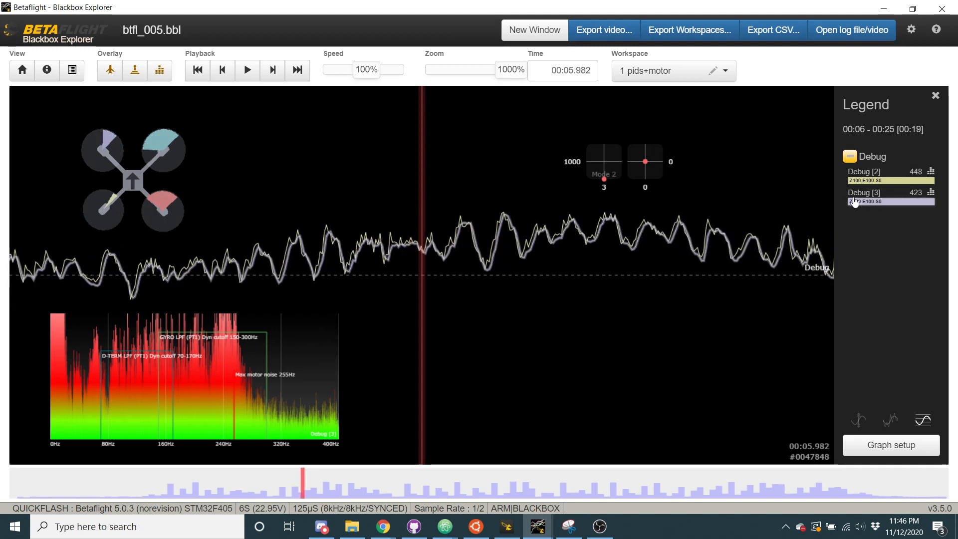
pyautogui.moveTo(617, 289); pyautogui.dragTo(575, 282)
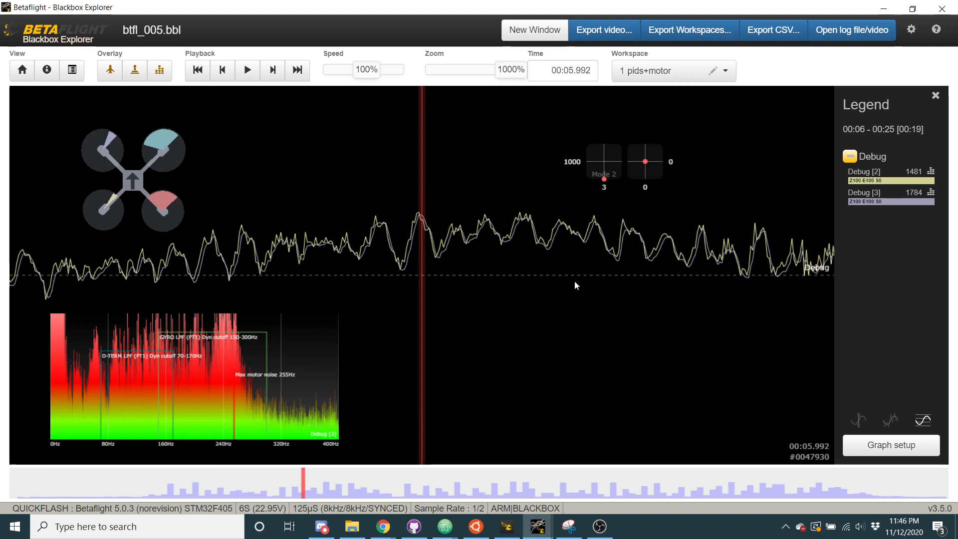
pyautogui.moveTo(570, 252); pyautogui.dragTo(514, 254)
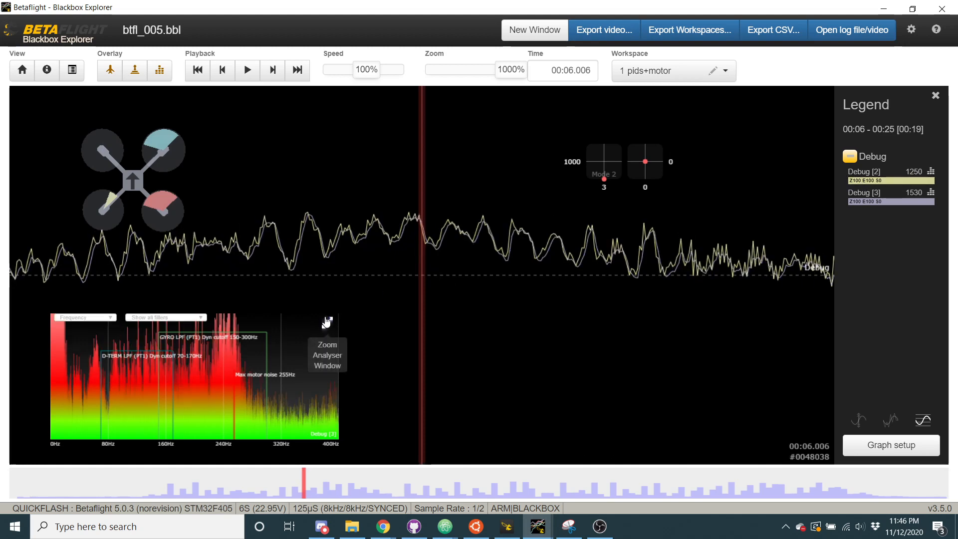
# Enlarge the spectrum analyser, widen its range to 2000 Hz and compare the Debug [2] and Debug [3] spectra
pyautogui.click(327, 319)
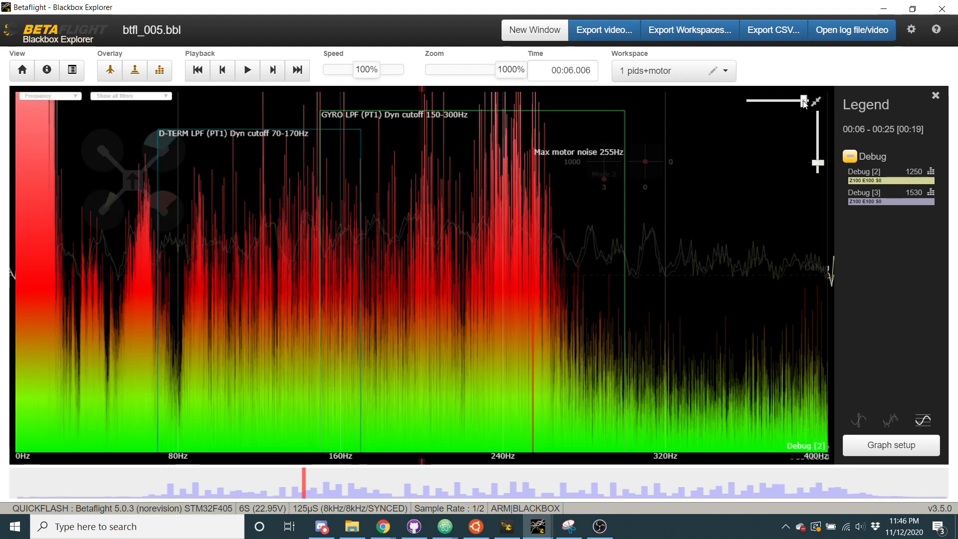
pyautogui.moveTo(803, 102); pyautogui.dragTo(739, 105)
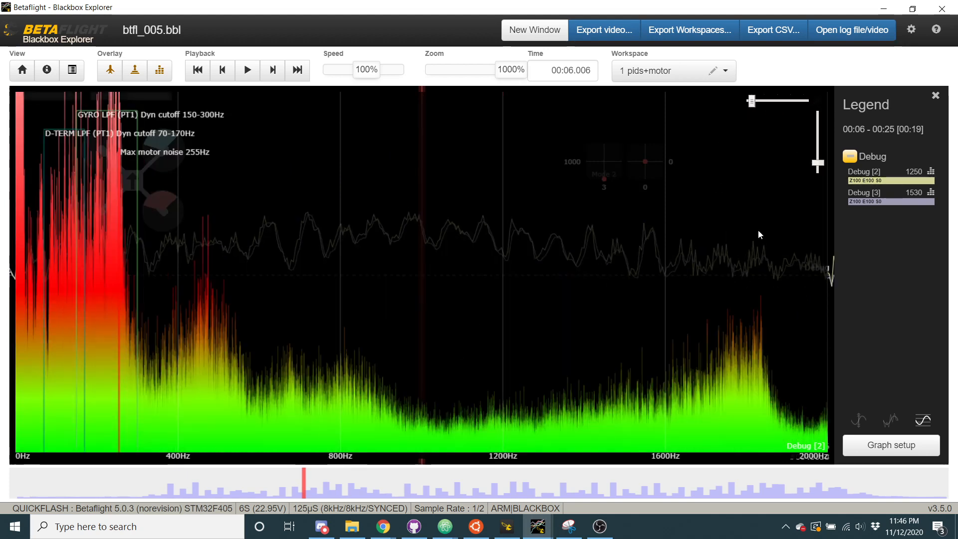
pyautogui.click(881, 206)
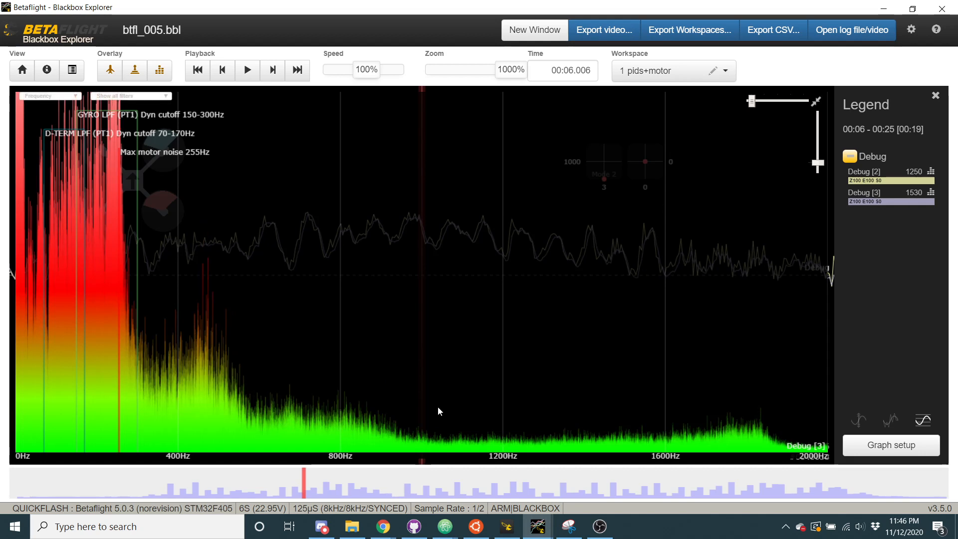
pyautogui.click(907, 182)
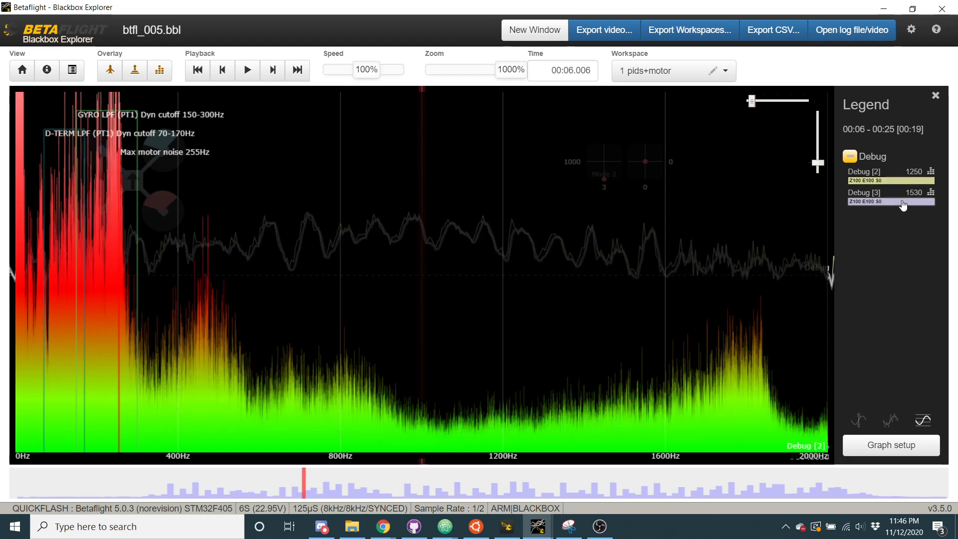
pyautogui.click(904, 205)
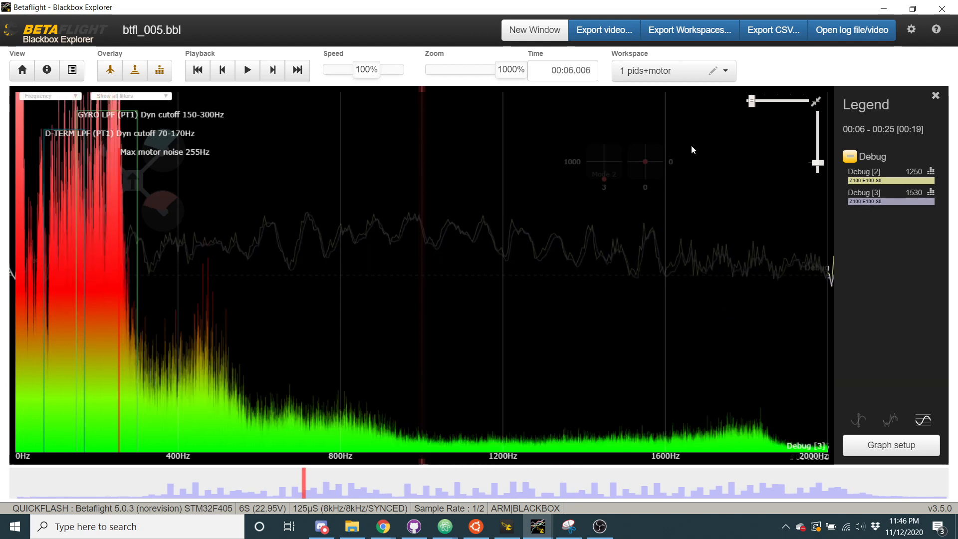
# Narrow the spectrum range to 400 Hz and compare the Debug [2] and Debug [3] noise again
pyautogui.moveTo(750, 103); pyautogui.dragTo(841, 100)
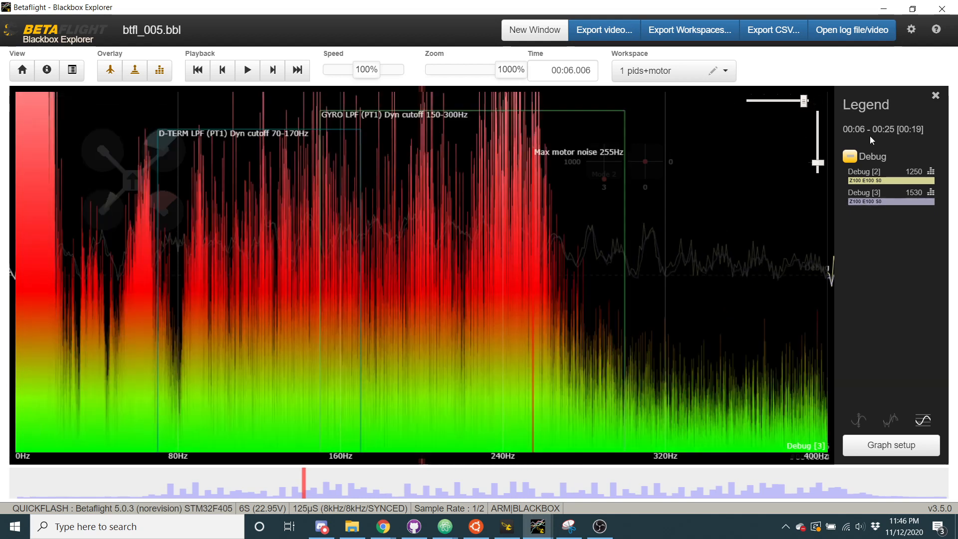
pyautogui.click(876, 183)
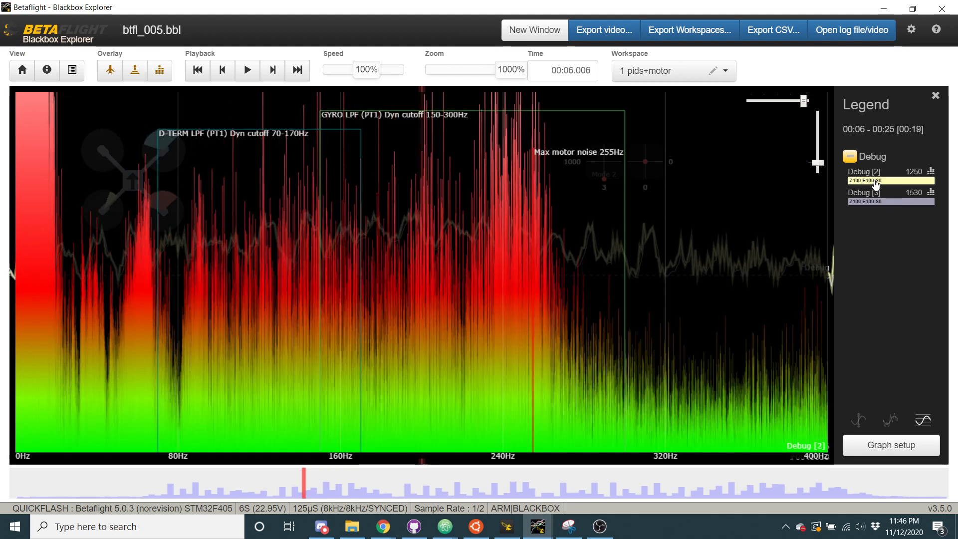
pyautogui.click(879, 199)
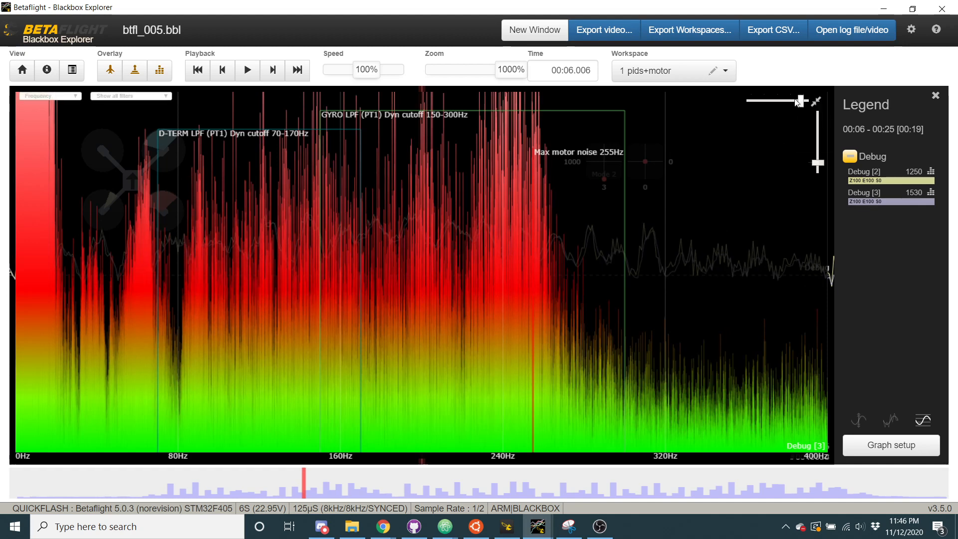
# Return the spectrum range to 2000 Hz and shrink the analyser overlay to its small size
pyautogui.moveTo(805, 101); pyautogui.dragTo(751, 100)
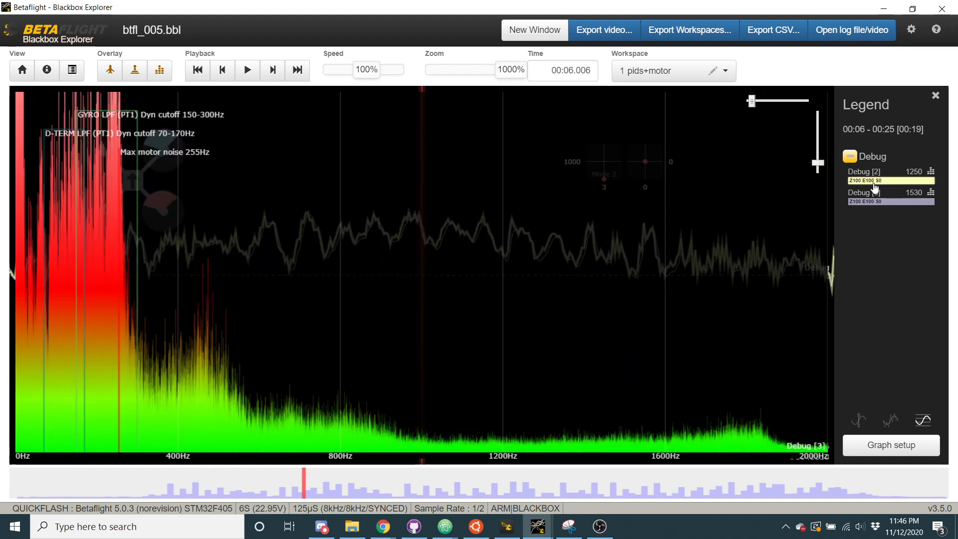
pyautogui.click(816, 101)
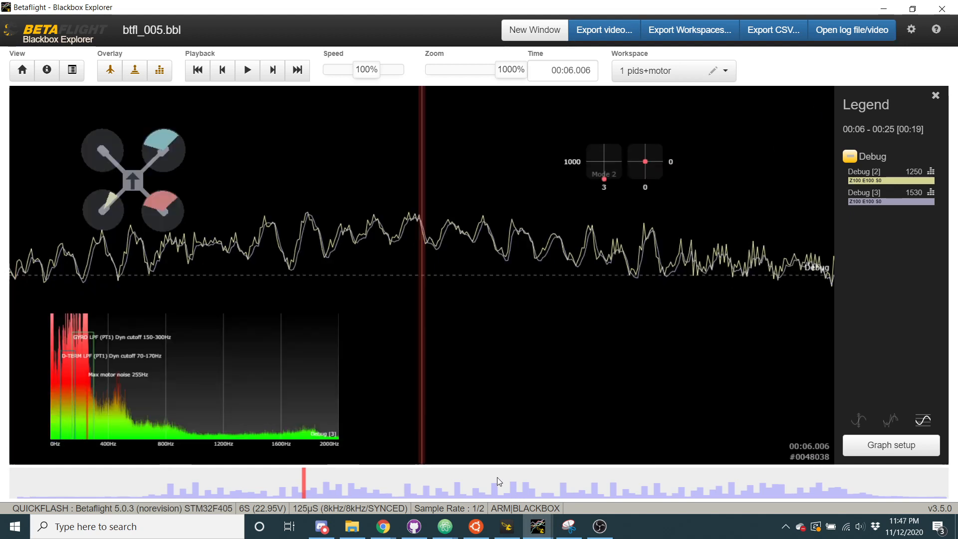
# Switch to Betaflight Configurator and examine the gyro_abg_alpha and gyro_abg_alpha_yaw entries in the CLI output
pyautogui.click(498, 532)
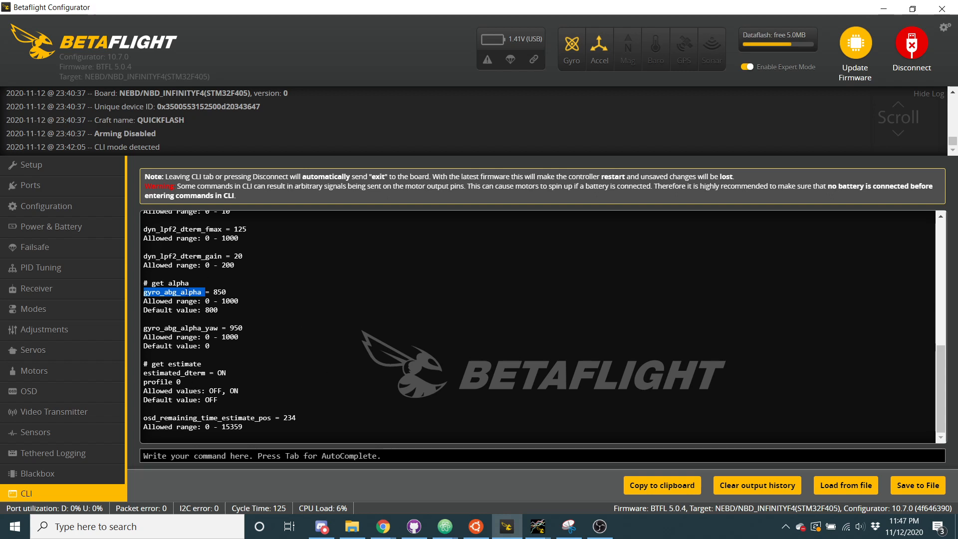
pyautogui.tripleClick(220, 292)
pyautogui.tripleClick(212, 328)
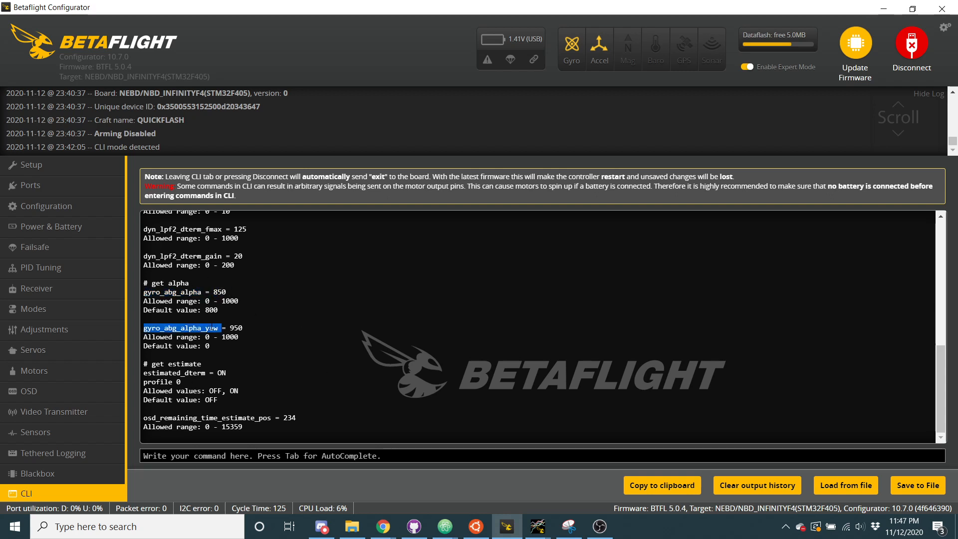
pyautogui.click(190, 372)
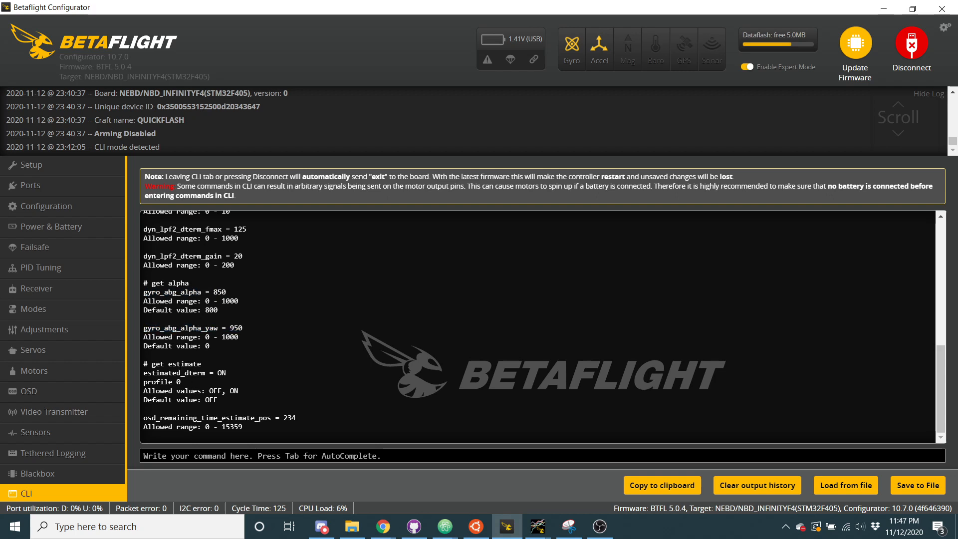
# Examine the estimated_dterm setting in the CLI output together with the gyro_abg alpha entries
pyautogui.doubleClick(162, 373)
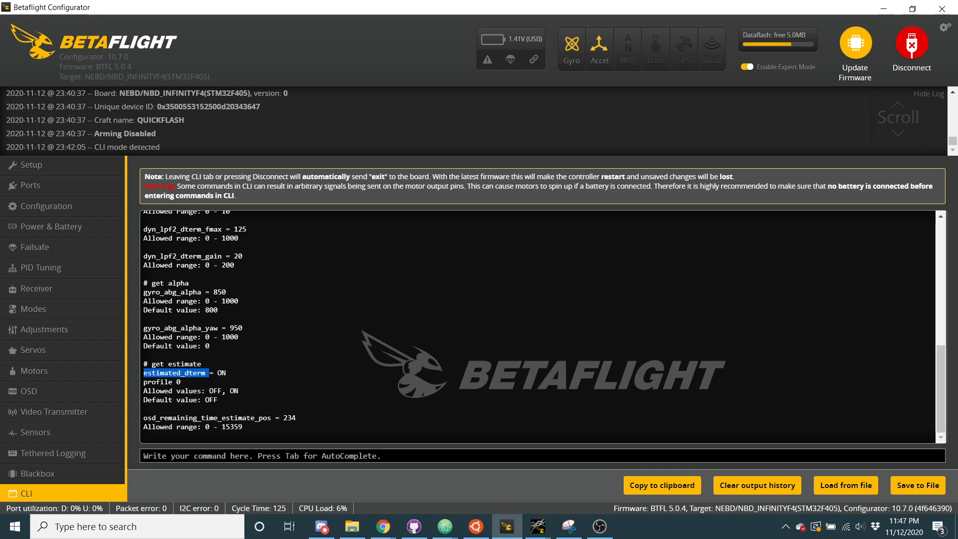
pyautogui.moveTo(144, 293); pyautogui.dragTo(249, 335)
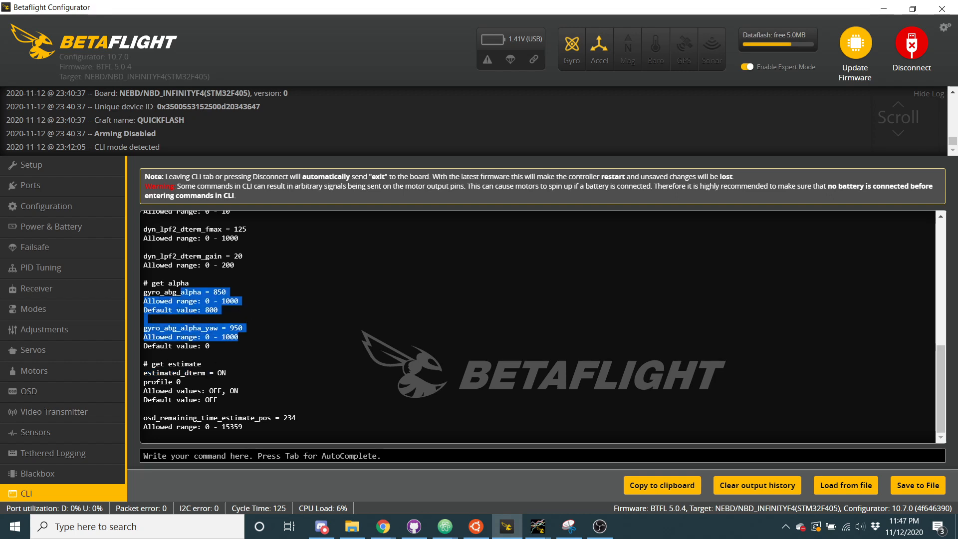
pyautogui.moveTo(210, 373); pyautogui.dragTo(207, 374)
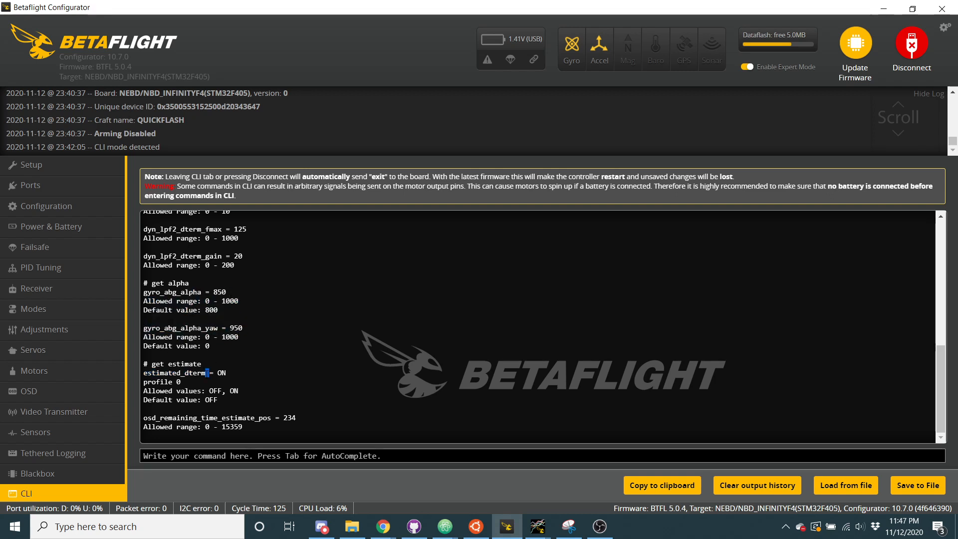
pyautogui.moveTo(229, 373); pyautogui.dragTo(144, 373)
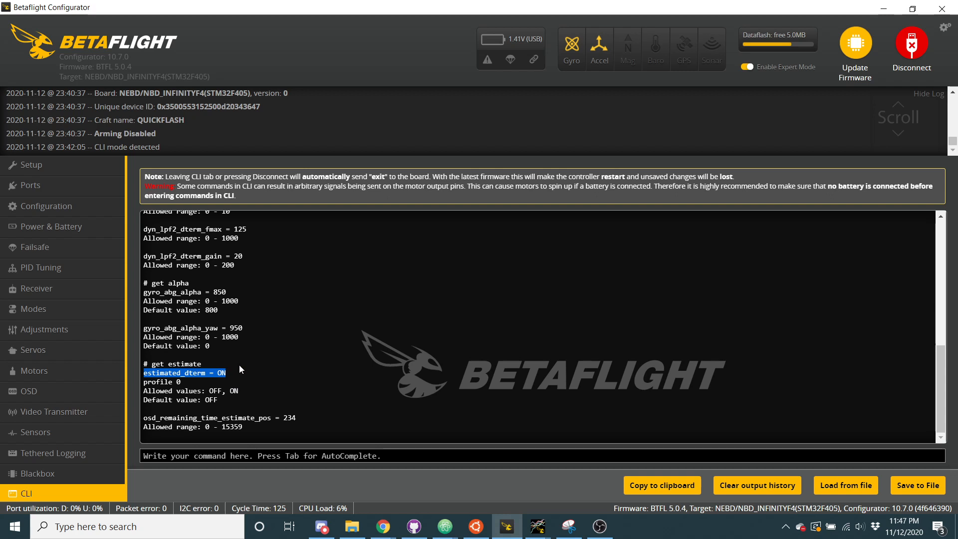
pyautogui.moveTo(164, 292); pyautogui.dragTo(177, 293)
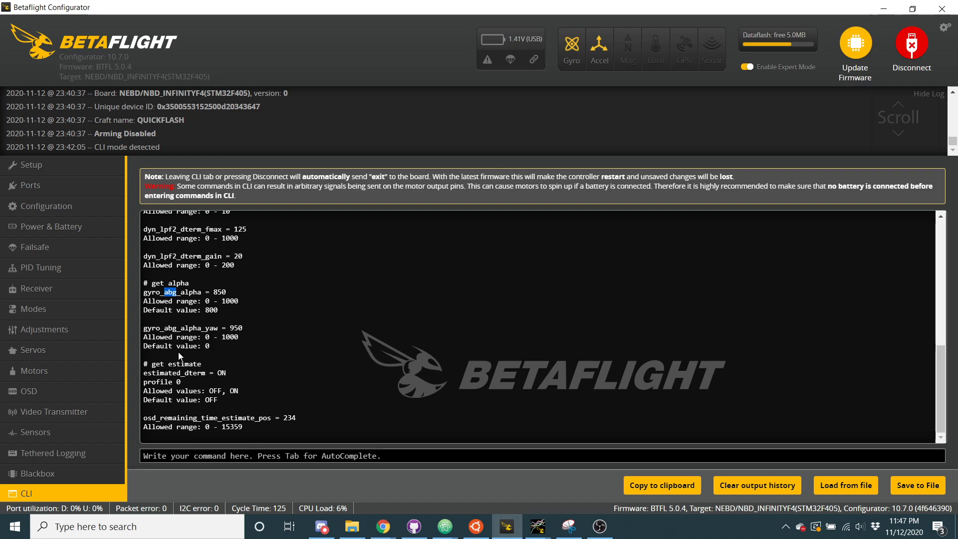
# Switch to Blackbox Explorer with the btfl_005.bbl log and examine the Debug traces and spectrum
pyautogui.moveTo(538, 532)
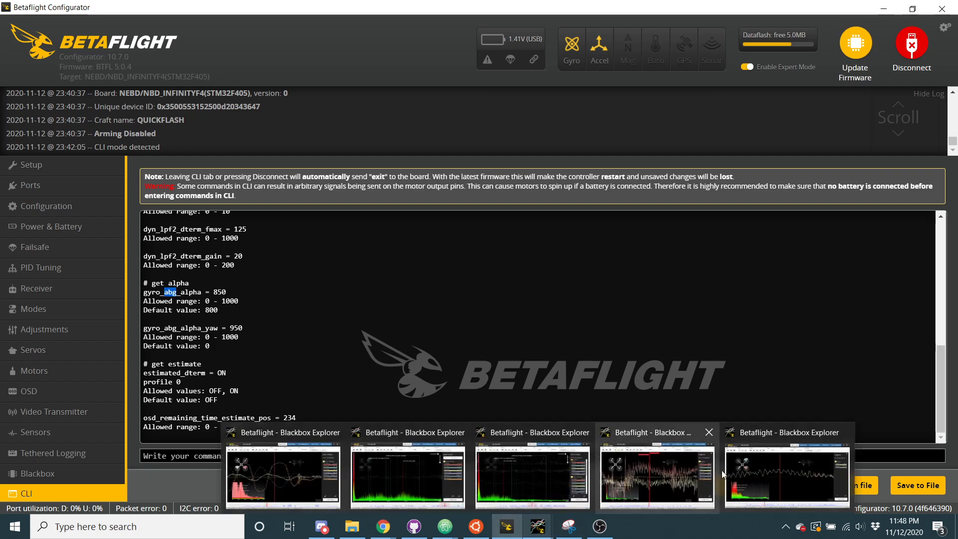
pyautogui.click(756, 481)
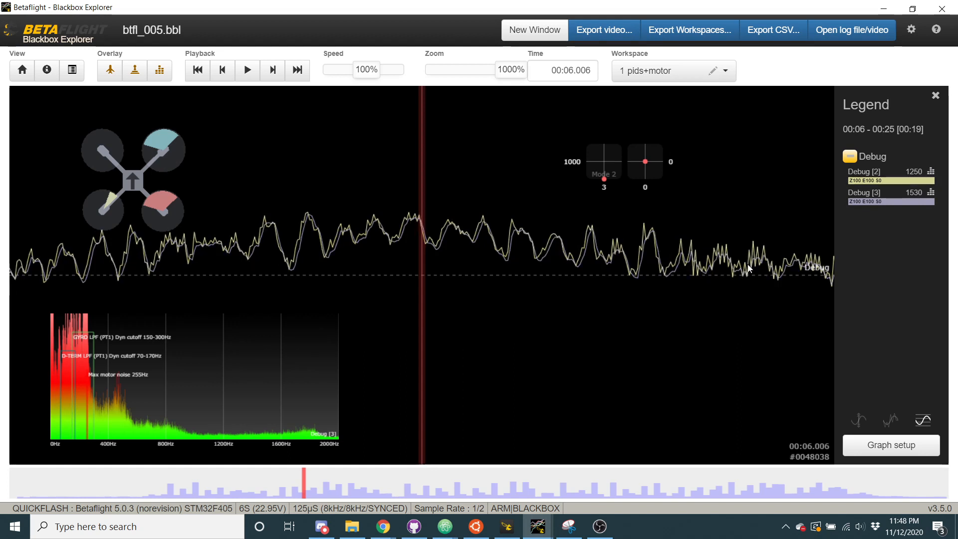
# Switch back to Betaflight Configurator, dismiss the version warning and review the PID profile settings in PID Tuning
pyautogui.moveTo(549, 530)
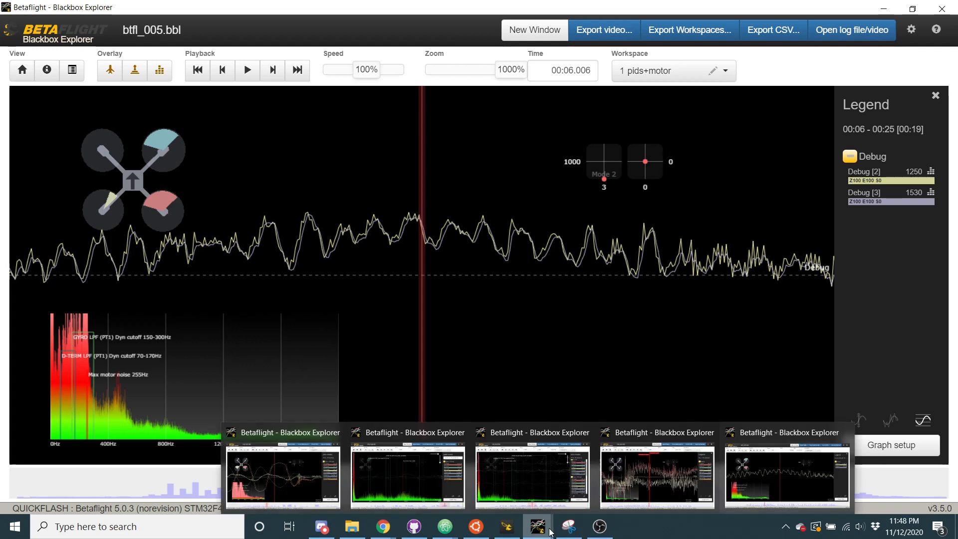
pyautogui.moveTo(506, 527)
pyautogui.click(514, 475)
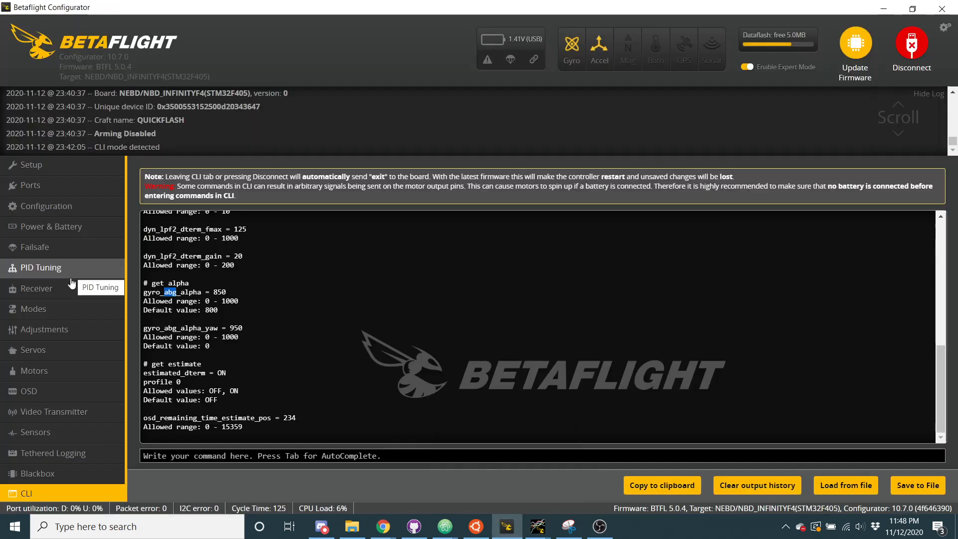
pyautogui.click(69, 275)
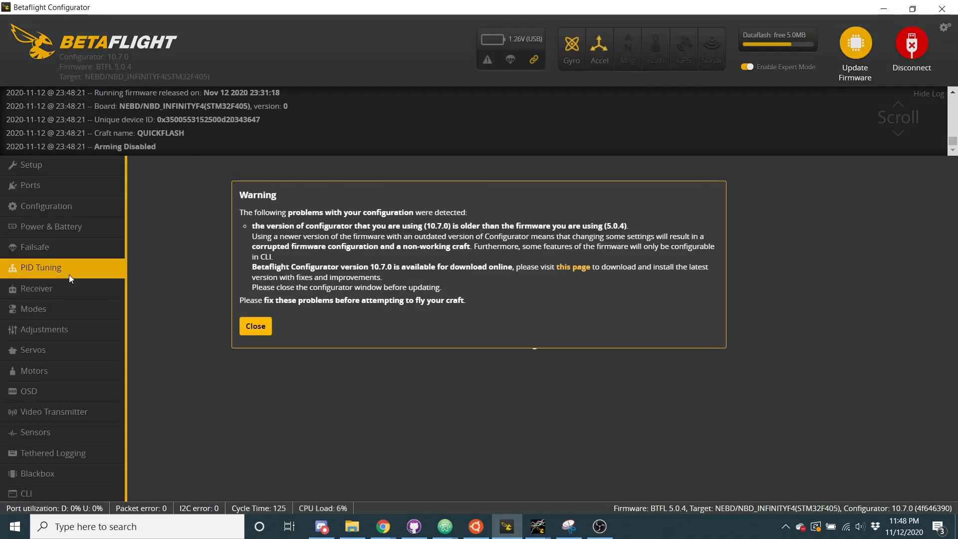
pyautogui.click(242, 325)
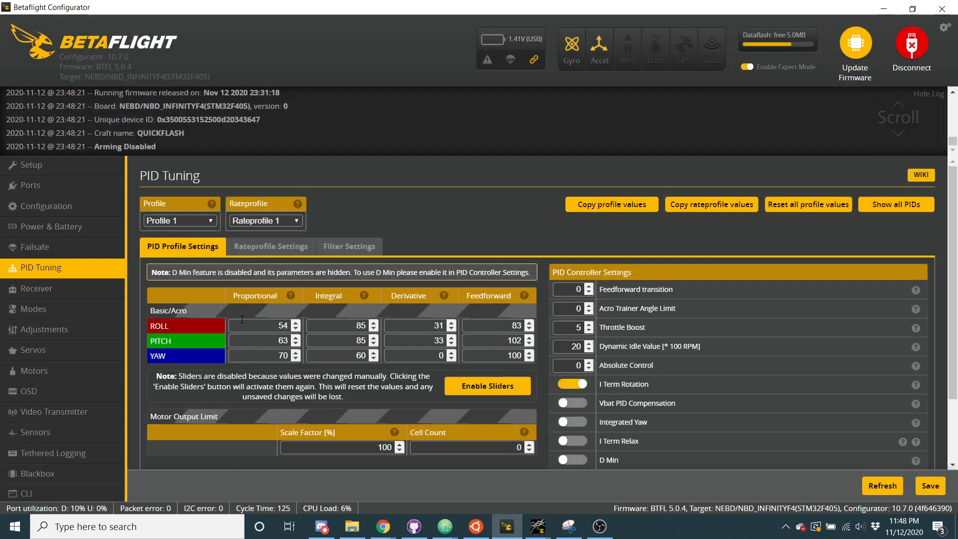
pyautogui.scroll(-2, 412, 370)
pyautogui.scroll(2, 411, 370)
# Review the Receiver page's RC Smoothing settings and the mode ranges on the Modes page
pyautogui.click(97, 297)
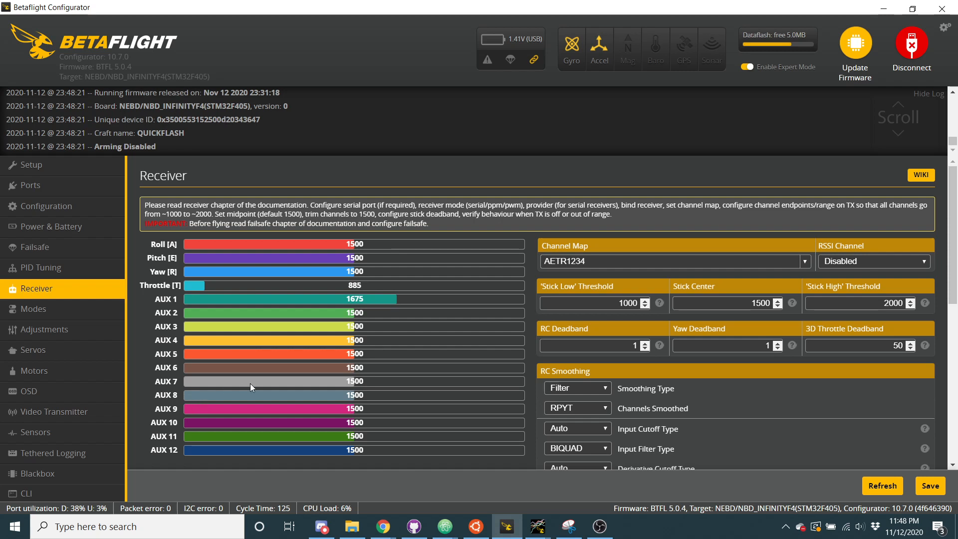
pyautogui.scroll(-2, 250, 383)
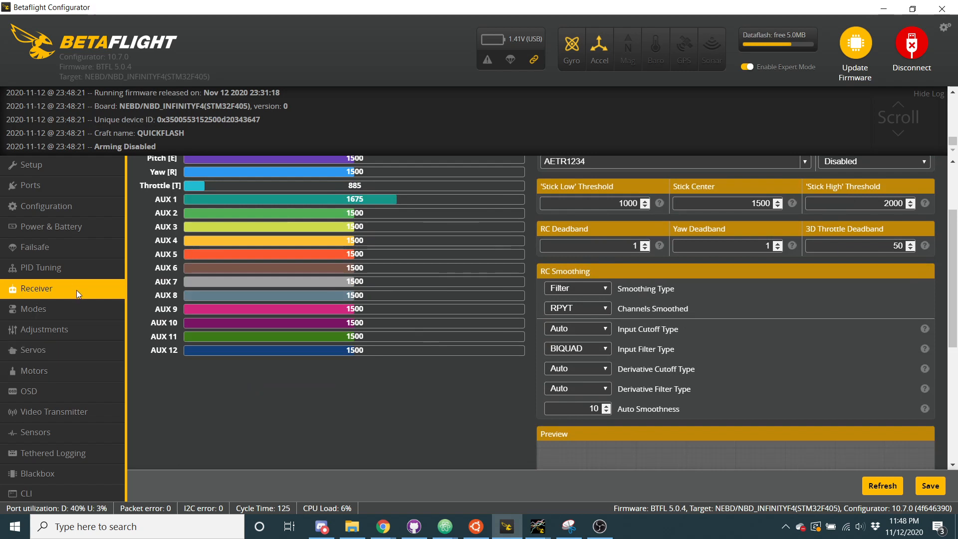
pyautogui.click(72, 309)
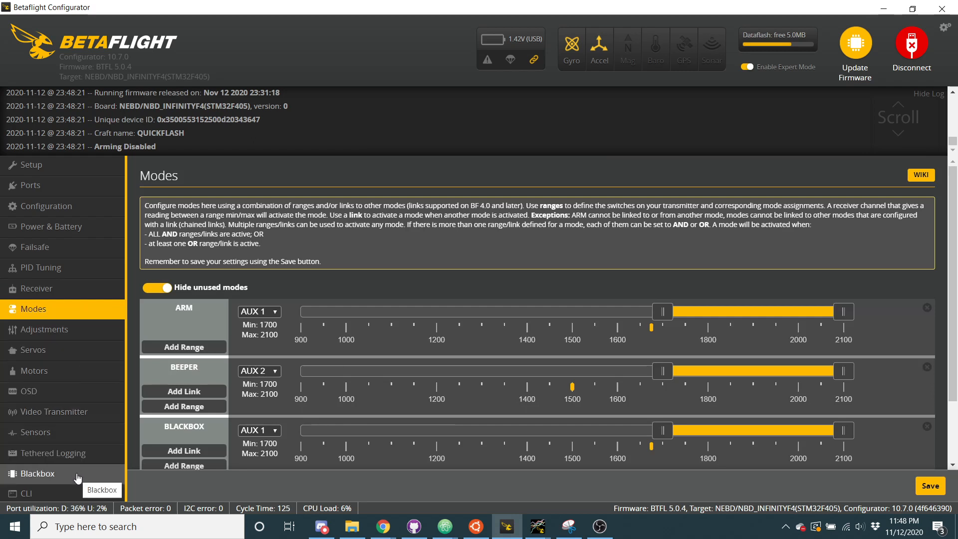
# Query the CLI with "get debug" and highlight ESTIMATE_D among the allowed debug_mode values
pyautogui.click(67, 492)
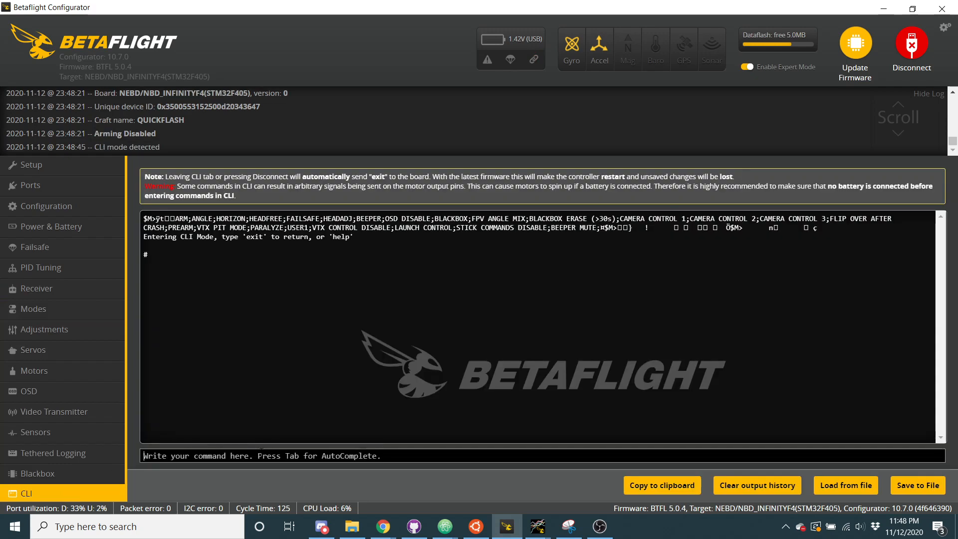
pyautogui.write('get debug')
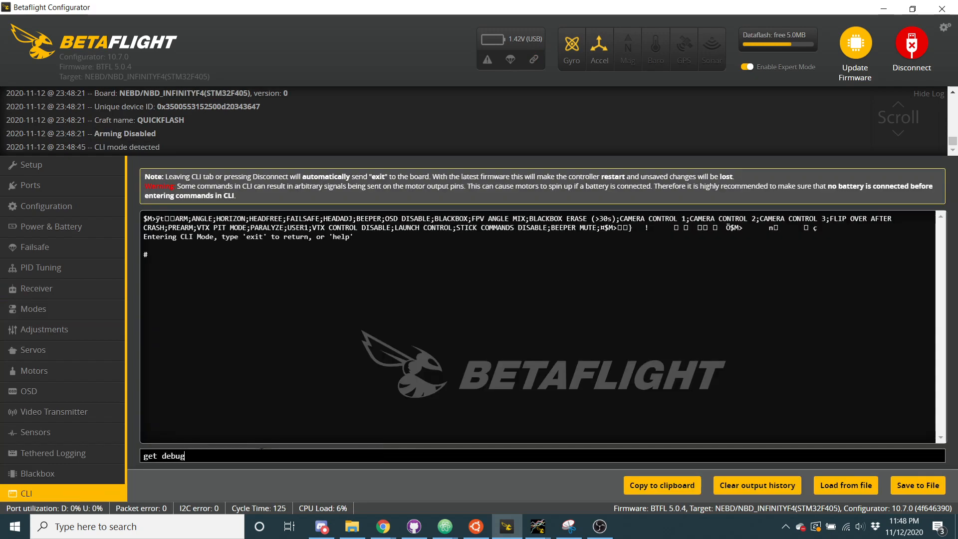
pyautogui.press('Return')
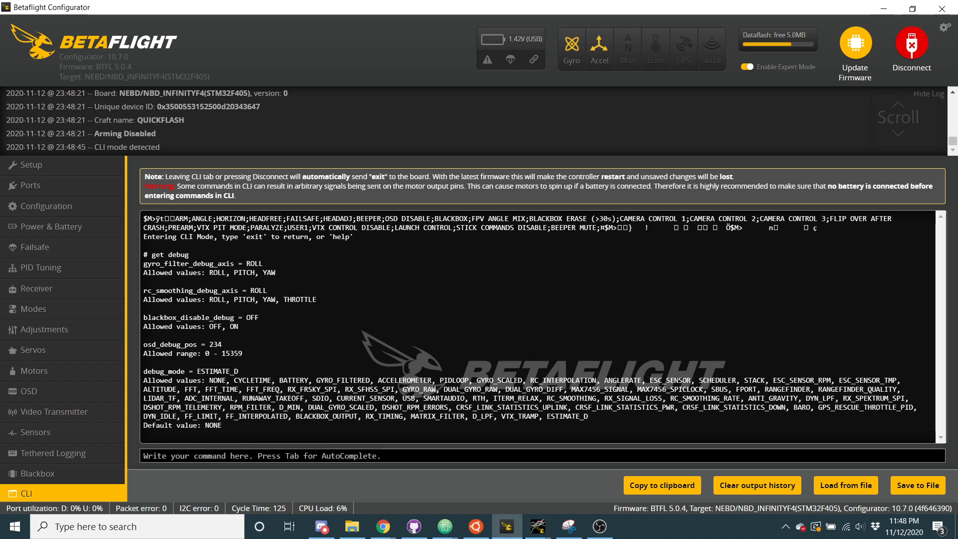
pyautogui.moveTo(548, 416); pyautogui.dragTo(589, 418)
# Return to PID Tuning, dismiss the version warning and review the RPM filter and dynamic notch values in Filter Settings
pyautogui.click(49, 267)
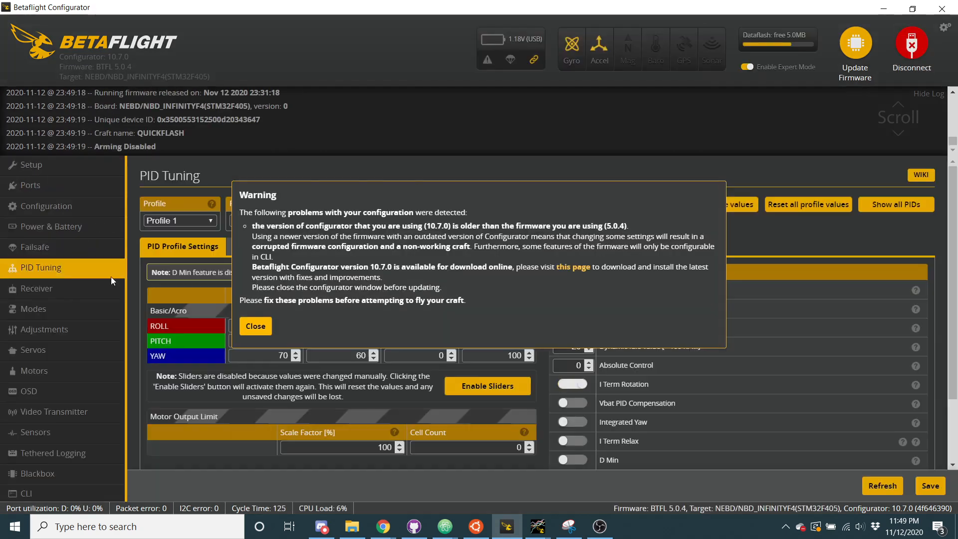
pyautogui.click(245, 325)
pyautogui.click(367, 252)
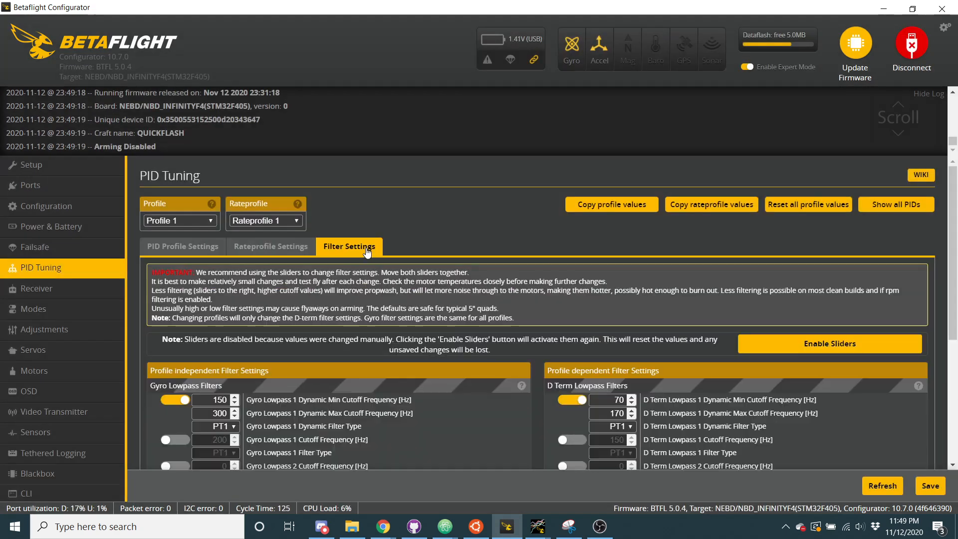
pyautogui.scroll(-4, 319, 342)
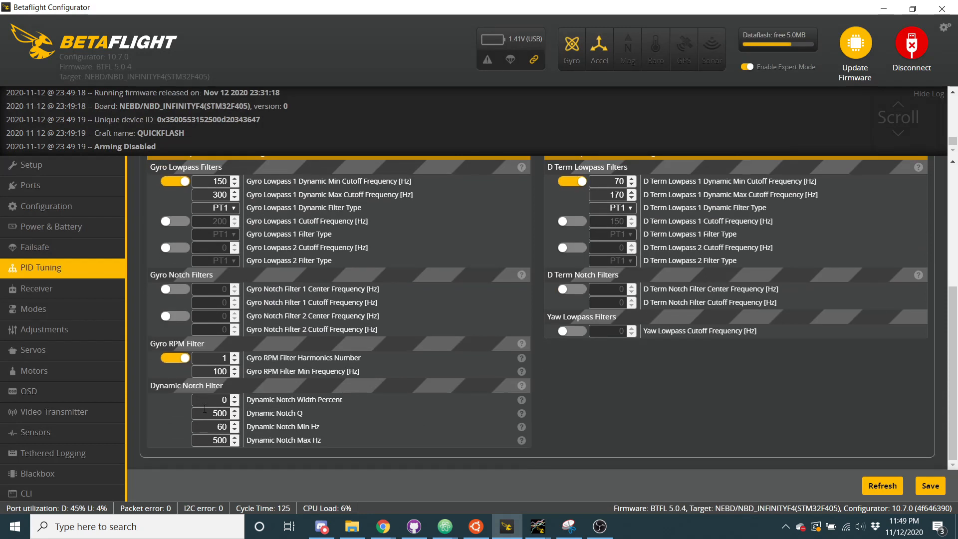
pyautogui.moveTo(206, 412); pyautogui.dragTo(237, 406)
pyautogui.moveTo(209, 372); pyautogui.dragTo(236, 373)
pyautogui.click(236, 356)
pyautogui.click(235, 356)
pyautogui.click(235, 362)
# Reopen the CLI and list the IMUF filter settings with "get imuf"
pyautogui.click(58, 491)
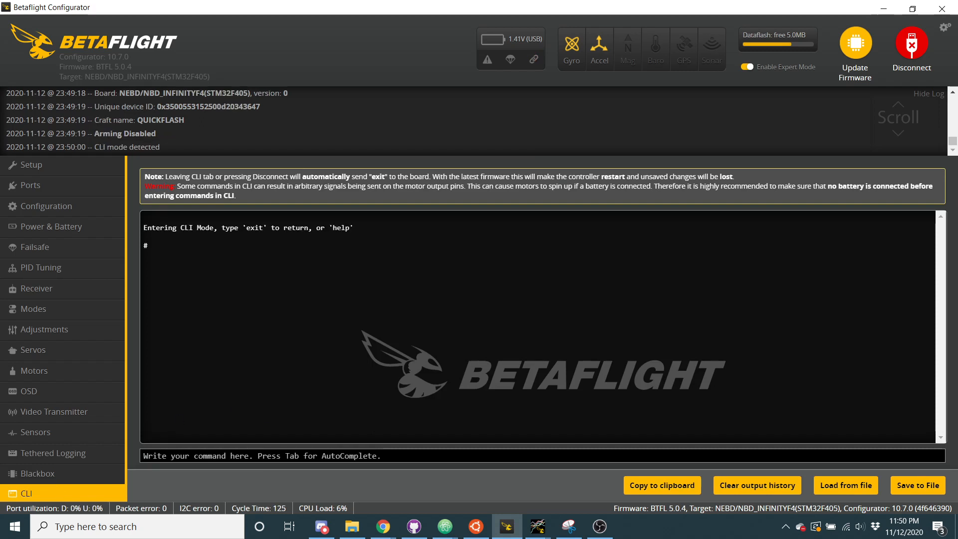
pyautogui.write('get imuf')
pyautogui.press('Return')
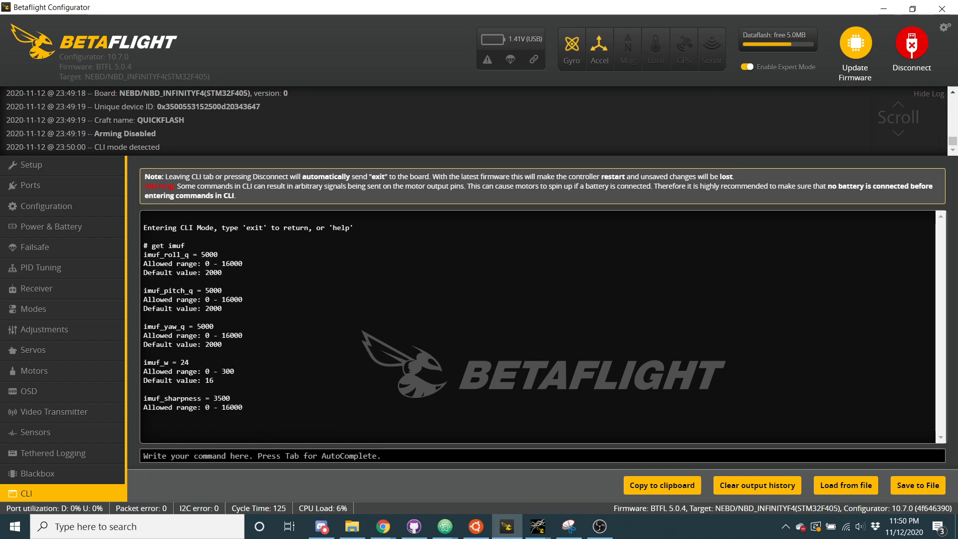
# Try to look up the D boost settings in the CLI with "get dboost" and "get d_boost"
pyautogui.write('get ')
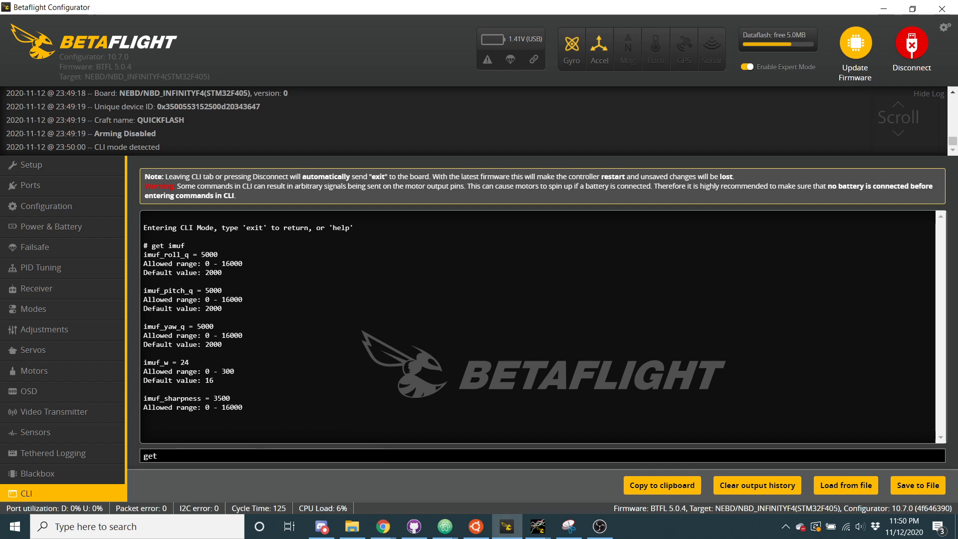
pyautogui.write('dboost')
pyautogui.press('Return')
pyautogui.write('ge')
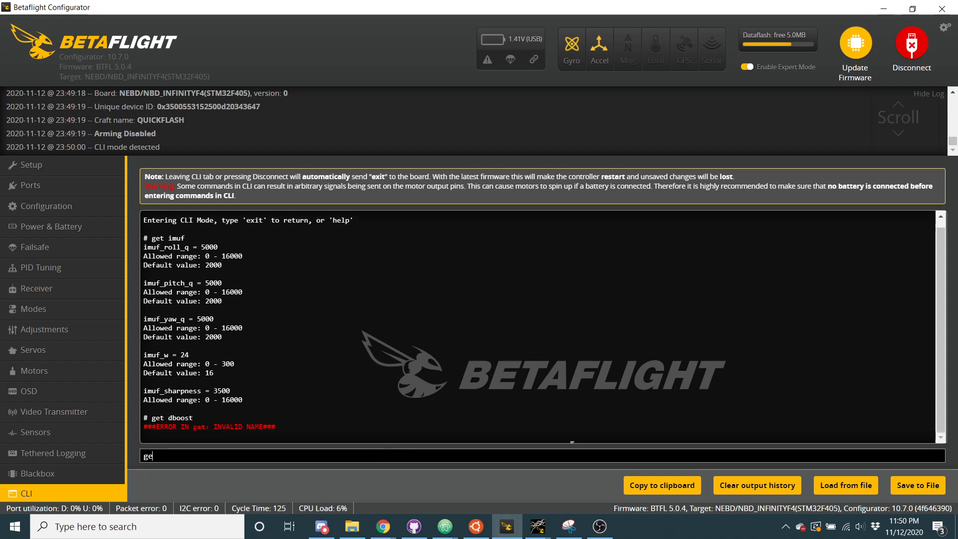
pyautogui.write('t d_boost')
pyautogui.press('Return')
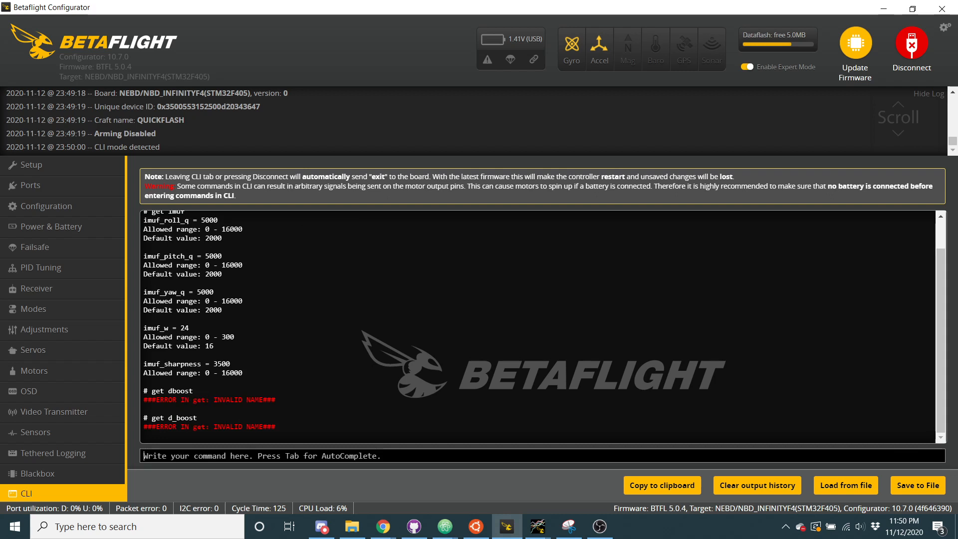
# List the boost settings with "get boost" and examine the dterm_boost and emuboost entries
pyautogui.write('get boost')
pyautogui.press('Return')
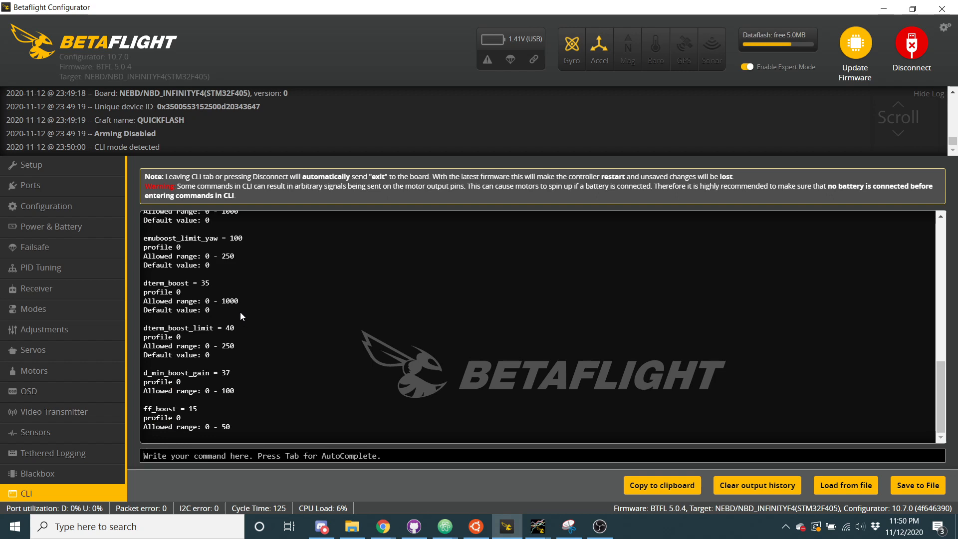
pyautogui.scroll(1, 241, 312)
pyautogui.doubleClick(166, 291)
pyautogui.moveTo(193, 291); pyautogui.dragTo(223, 292)
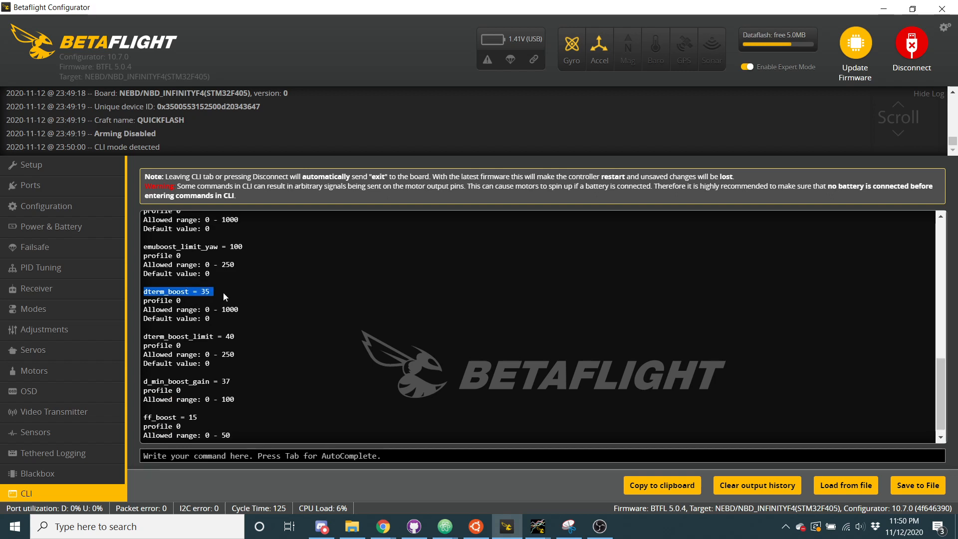
pyautogui.scroll(1, 223, 293)
pyautogui.doubleClick(204, 296)
pyautogui.scroll(1, 204, 297)
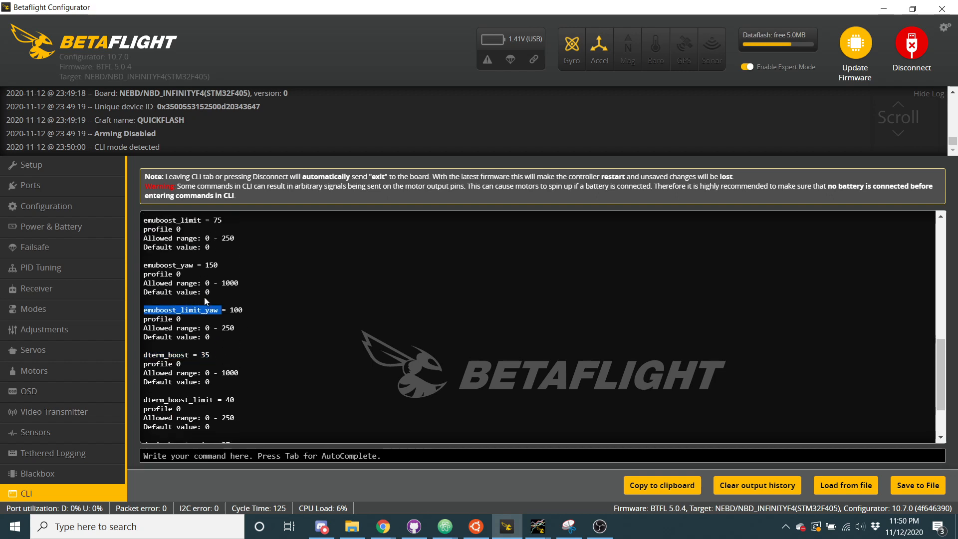
pyautogui.scroll(-2, 204, 298)
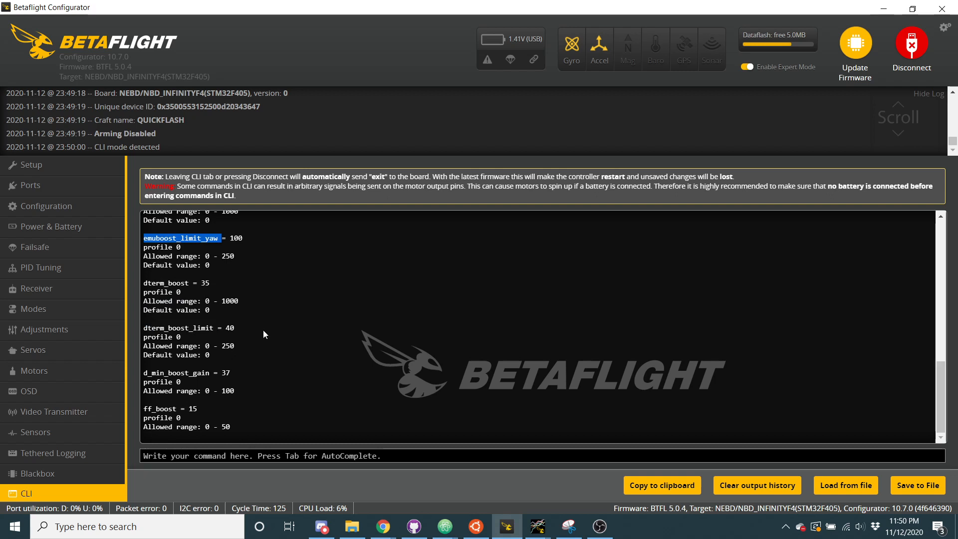
# List the TPA settings with "get tpa" and examine the P, I and D rates and the breakpoint
pyautogui.click(292, 462)
pyautogui.write('get tpa')
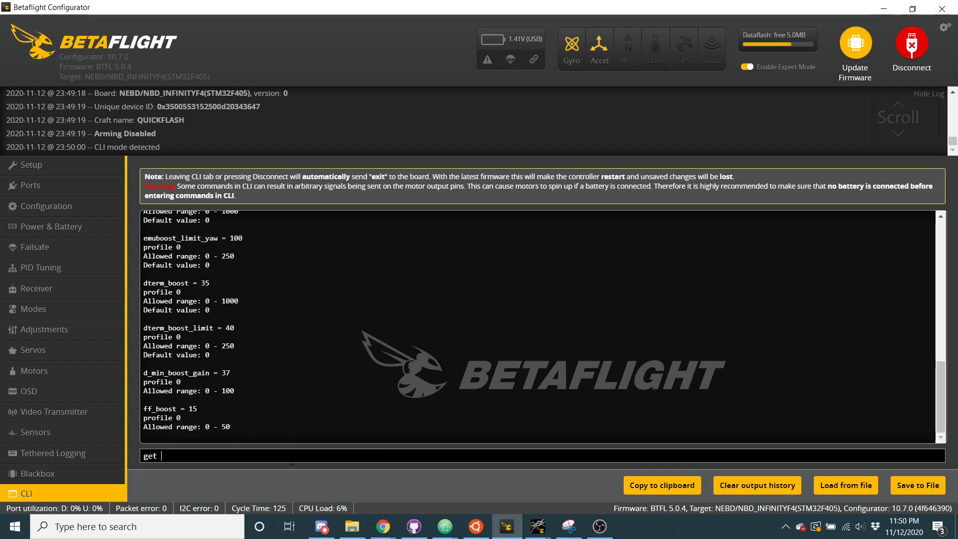
pyautogui.press('Return')
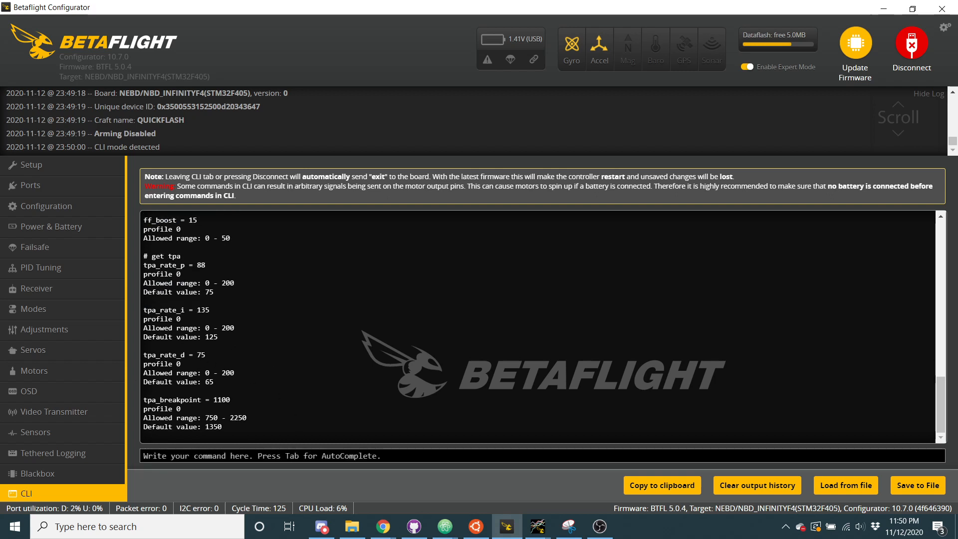
pyautogui.moveTo(145, 265); pyautogui.dragTo(298, 412)
pyautogui.click(298, 412)
# Run "get low" in the CLI and highlight the p_angle_low and d_angle_low entries
pyautogui.write('get ')
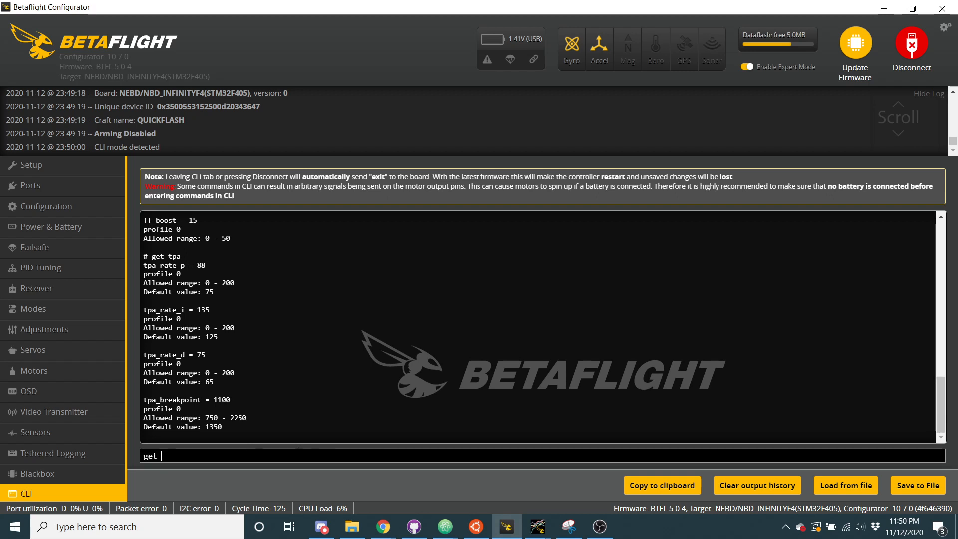
pyautogui.write('low')
pyautogui.press('Return')
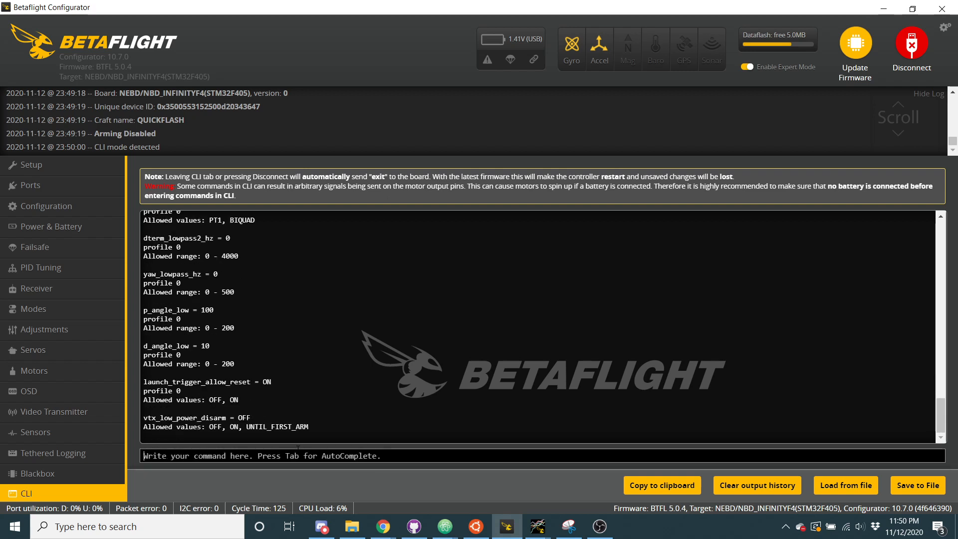
pyautogui.scroll(1, 256, 361)
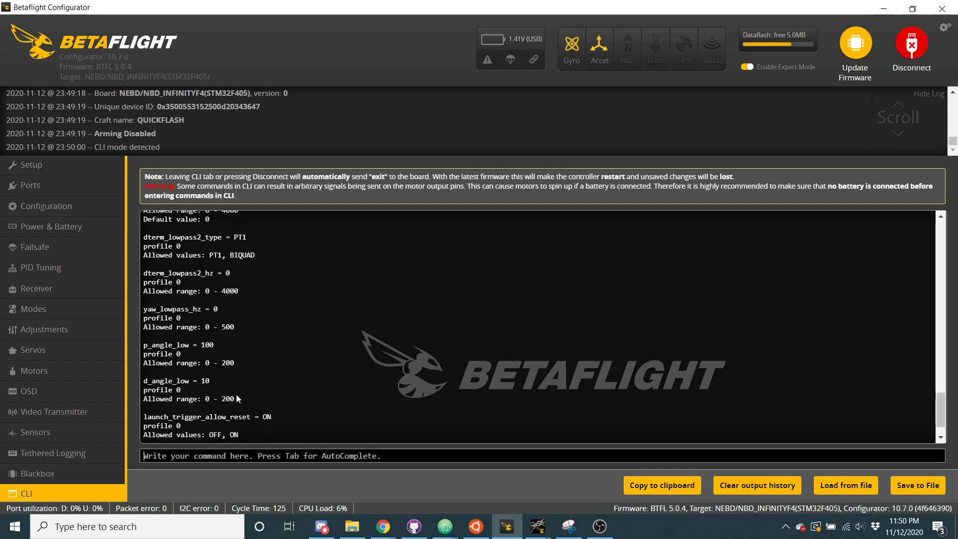
pyautogui.moveTo(236, 398); pyautogui.dragTo(143, 341)
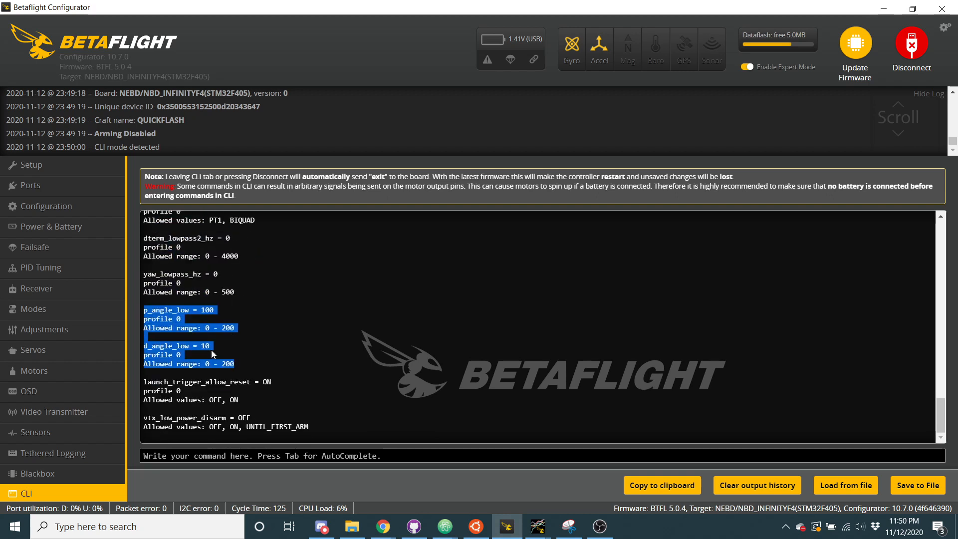
# Query the CLI for the angle settings and examine the low and high P and D angle entries, f_angle, angle_limit and angle_expo
pyautogui.click(233, 455)
pyautogui.write('get angl')
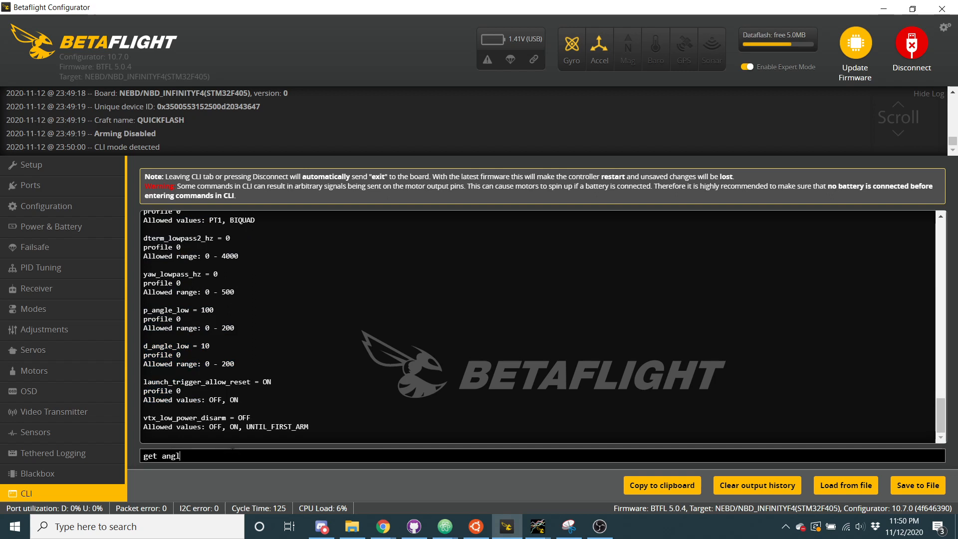
pyautogui.press('Return')
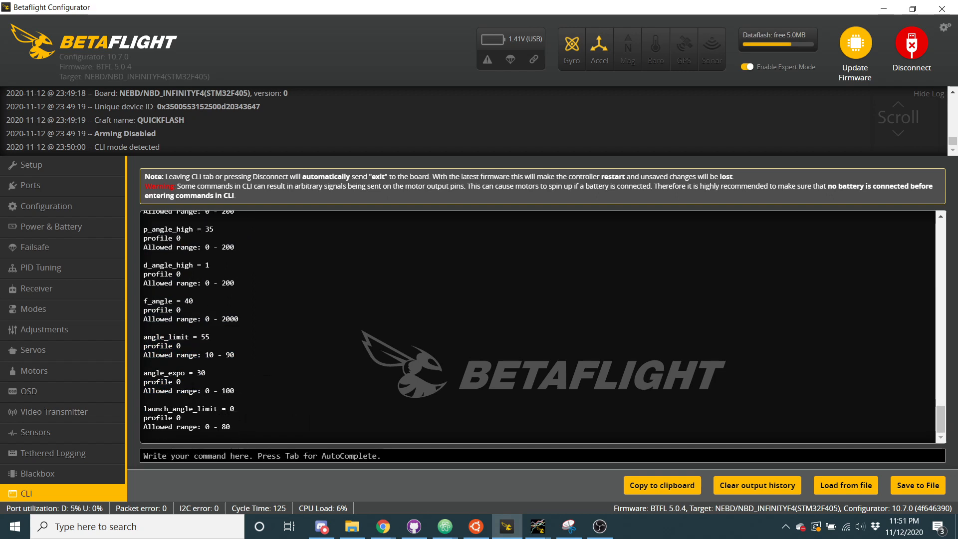
pyautogui.moveTo(250, 393); pyautogui.dragTo(219, 273)
pyautogui.scroll(3, 220, 274)
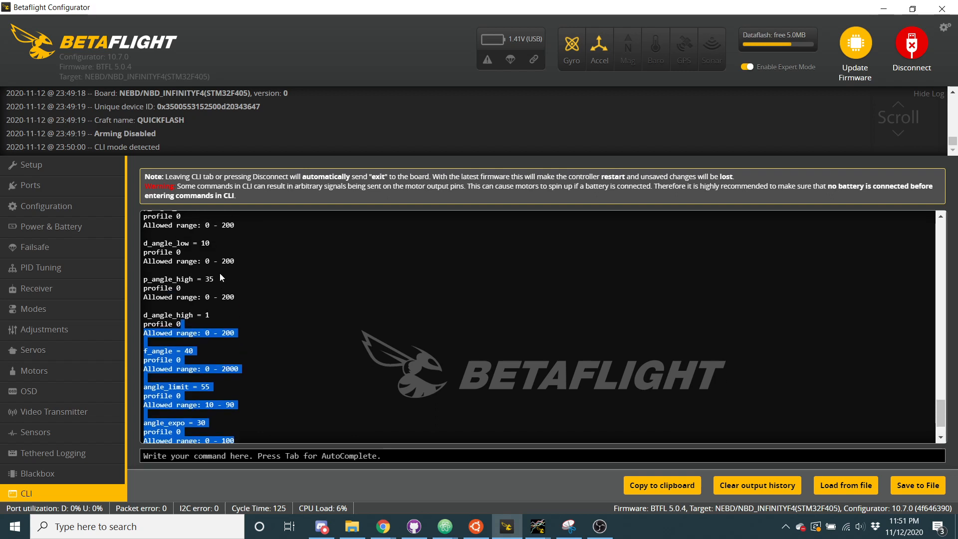
pyautogui.scroll(1, 219, 273)
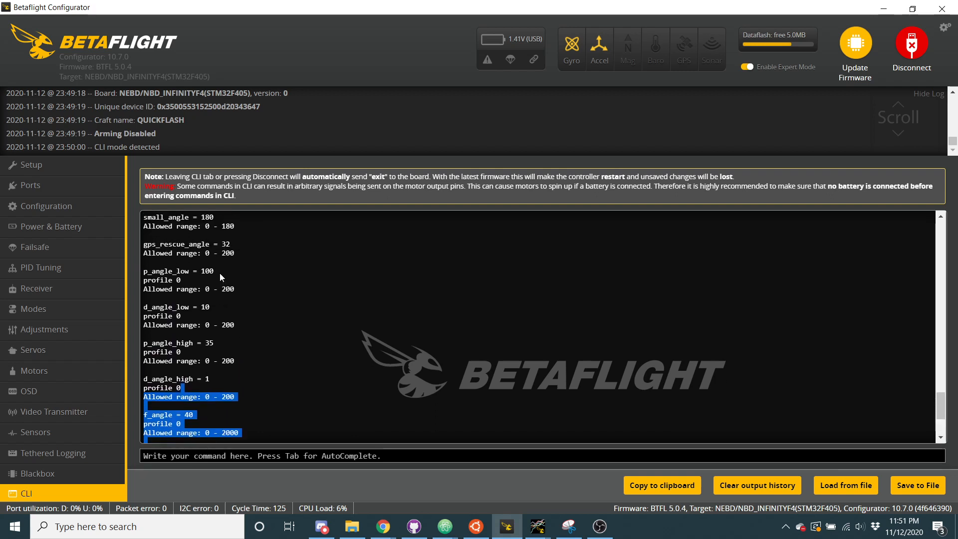
pyautogui.click(175, 264)
pyautogui.moveTo(175, 264); pyautogui.dragTo(287, 423)
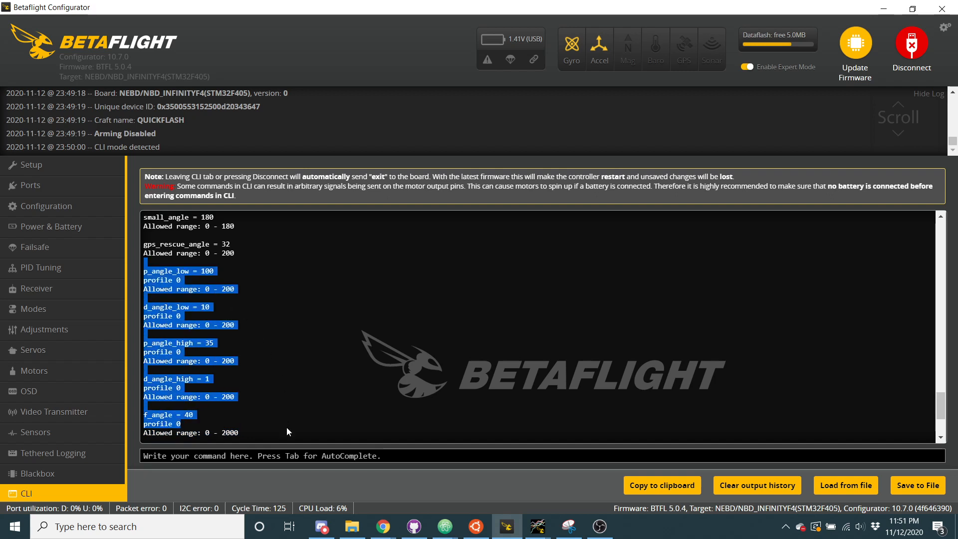
pyautogui.click(269, 361)
pyautogui.scroll(-2, 269, 363)
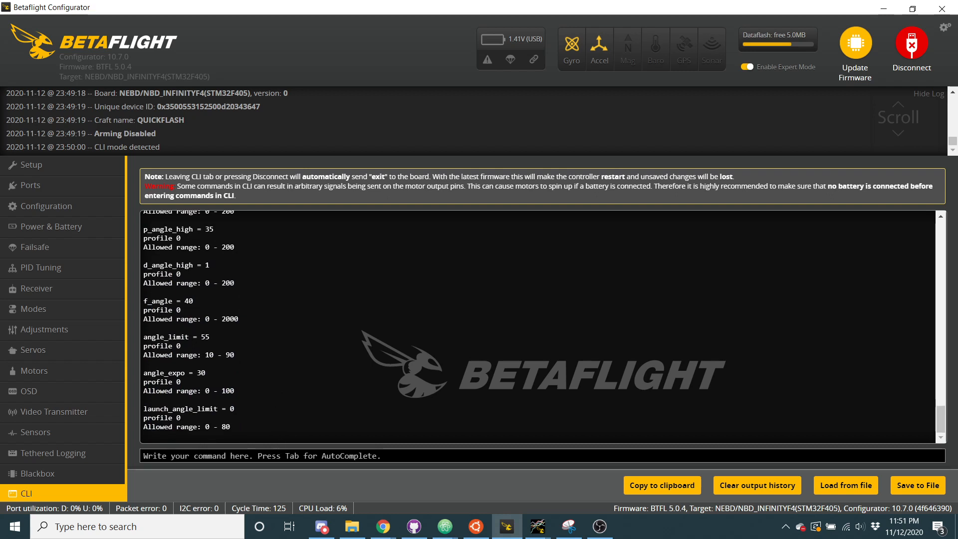
# List the horizon mode settings in the CLI with "get horizon"
pyautogui.write('get horizo')
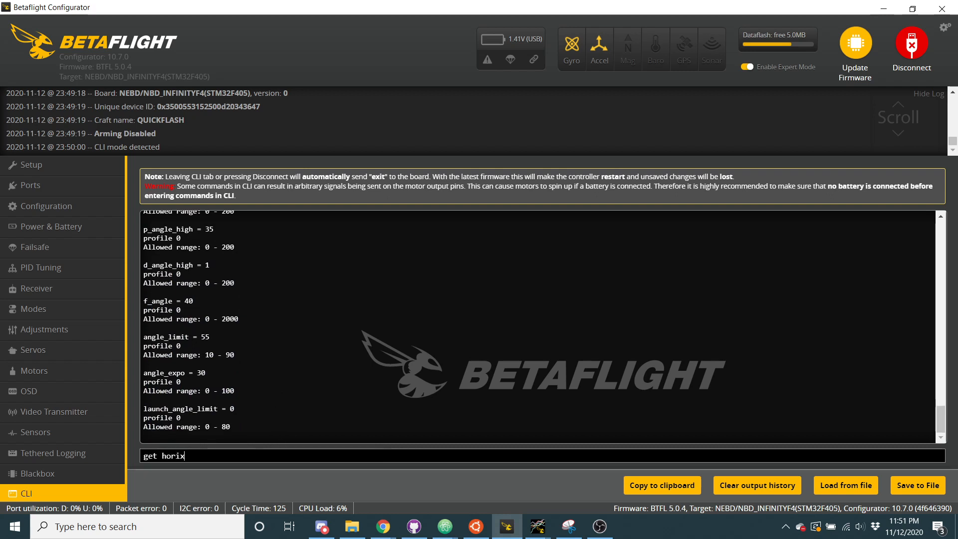
pyautogui.write('n')
pyautogui.press('Return')
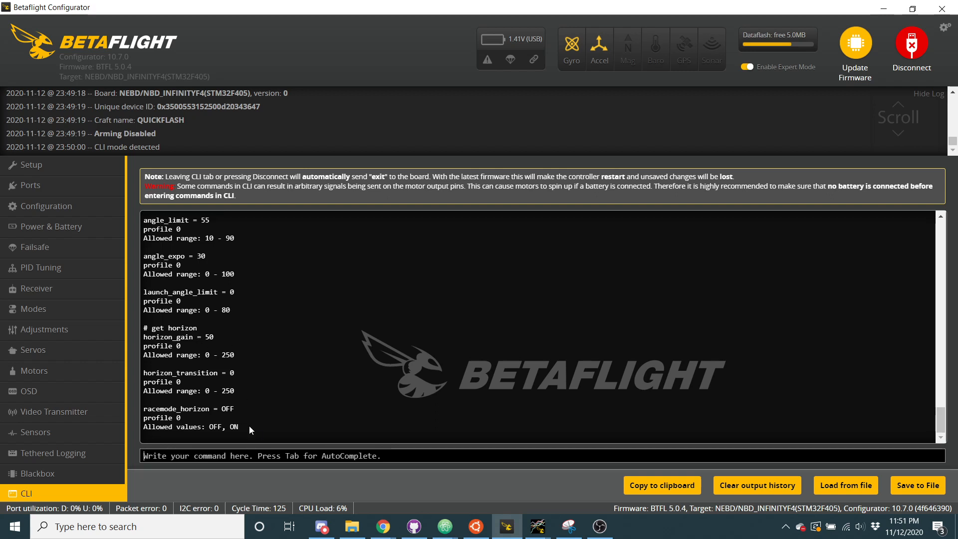
# Look up the race mode setting with "get racer" and "get nfe", and highlight the nfe_racemode entry
pyautogui.write('get racer')
pyautogui.press('Return')
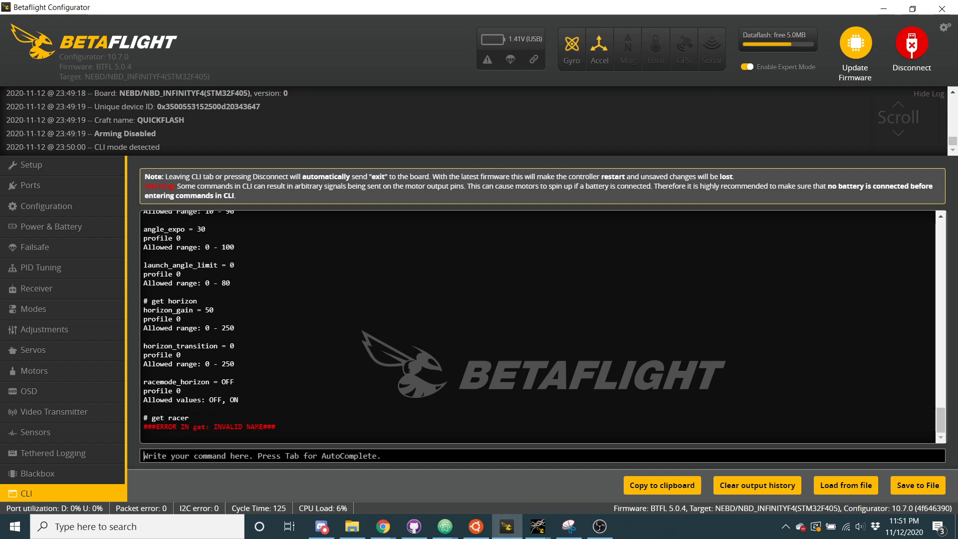
pyautogui.write('get nfe')
pyautogui.press('Return')
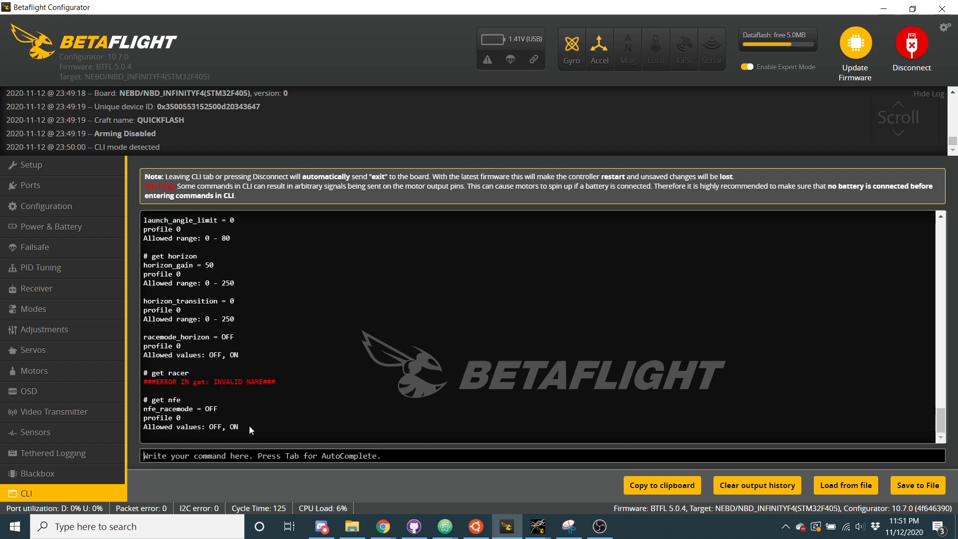
pyautogui.tripleClick(168, 408)
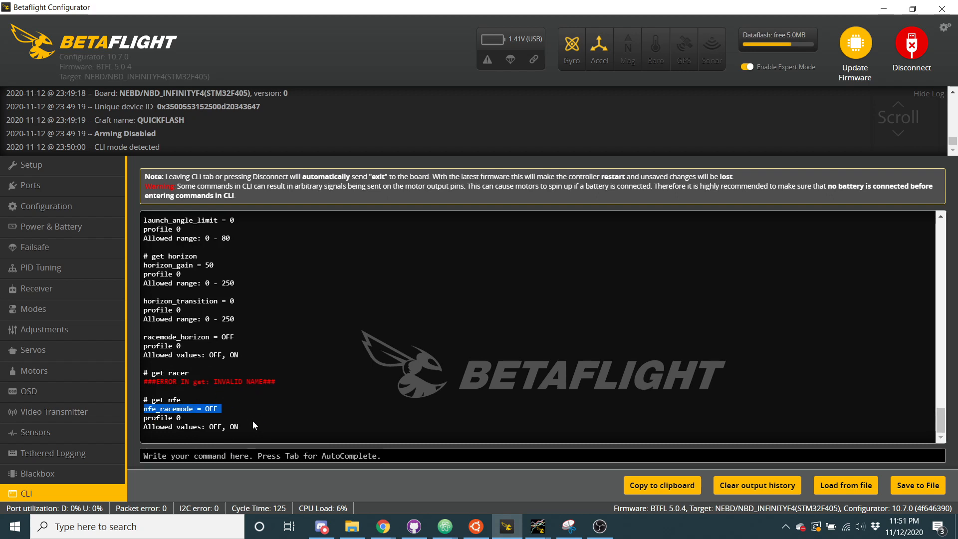
# Run "get tpa" again and check the profile line under the tpa_rate_p entry
pyautogui.click(252, 456)
pyautogui.write('get tpa')
pyautogui.press('Return')
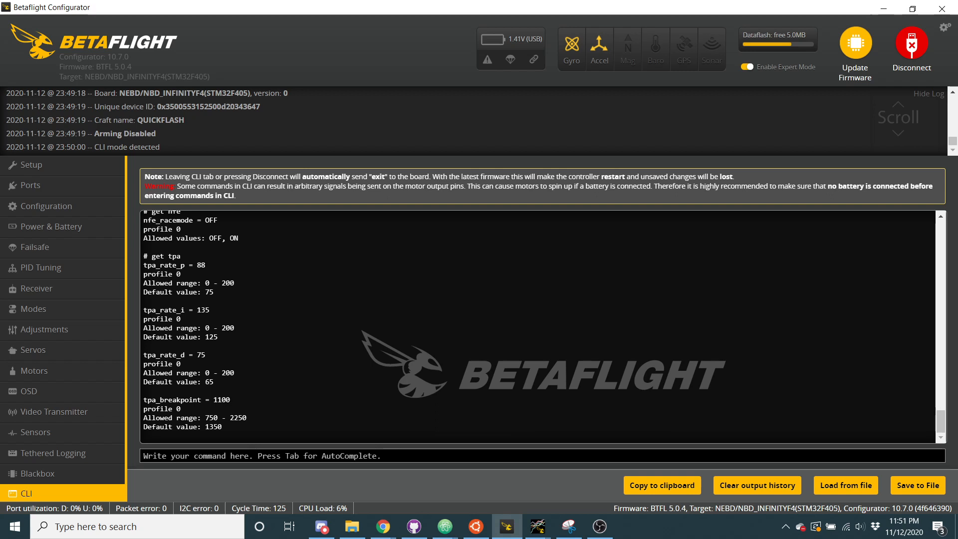
pyautogui.tripleClick(152, 275)
# List the profile-related settings in the CLI with "get profile"
pyautogui.click(172, 456)
pyautogui.write('ge')
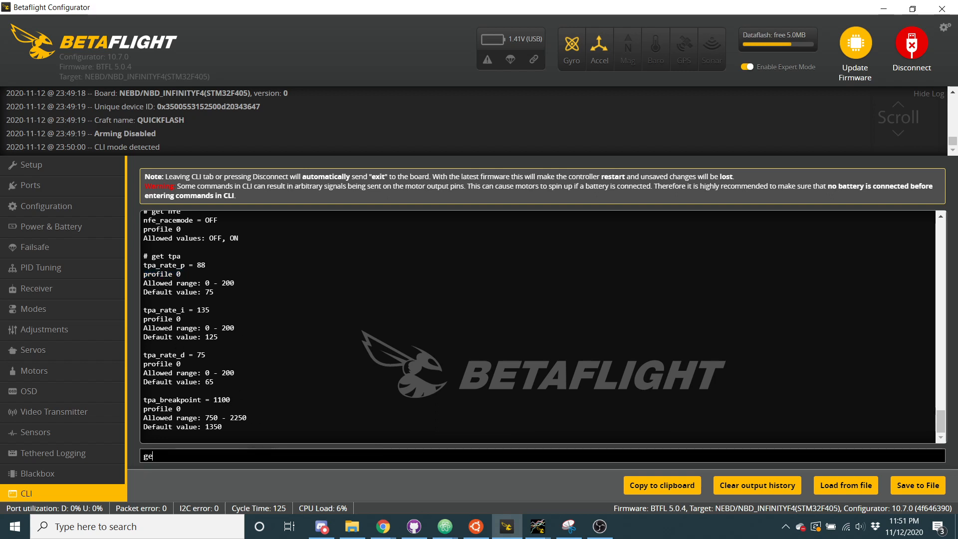
pyautogui.write('t profile')
pyautogui.press('Return')
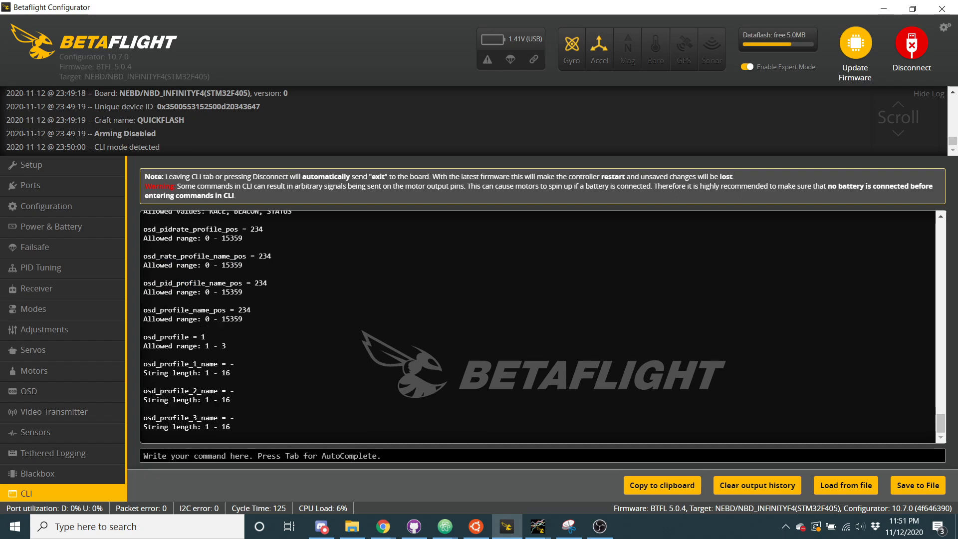
# Open the PID Tuning rate settings, dismiss the version warning, load Rateprofile 3 and save it to the board
pyautogui.click(90, 270)
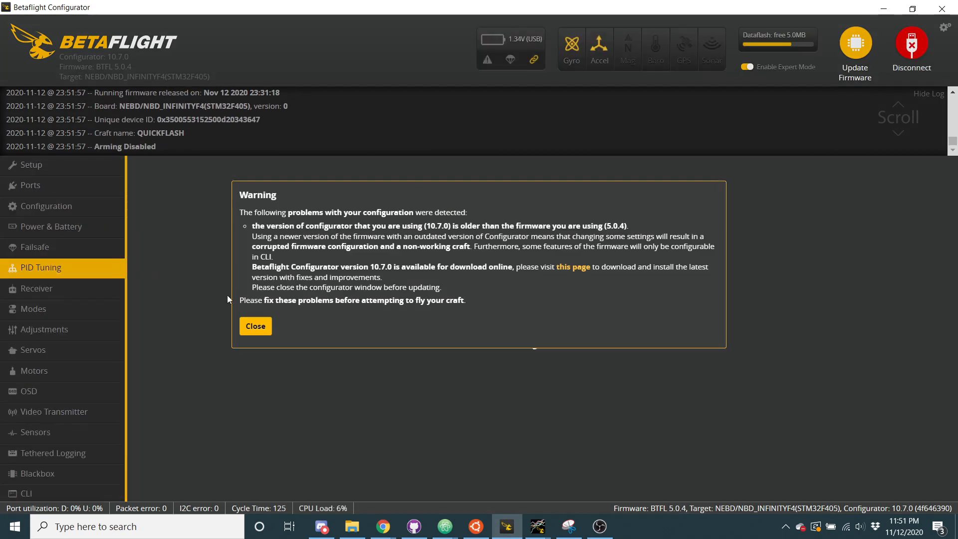
pyautogui.click(255, 326)
pyautogui.click(280, 246)
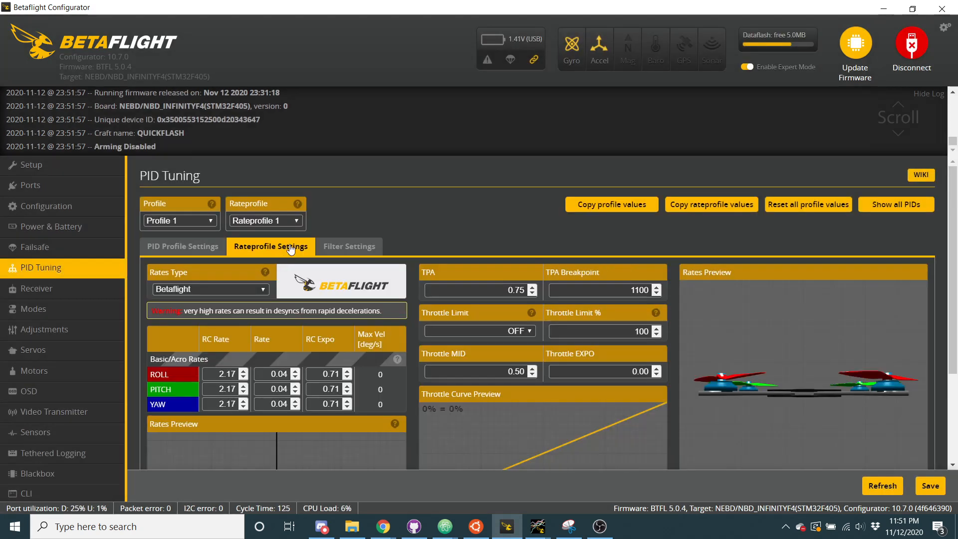
pyautogui.click(287, 220)
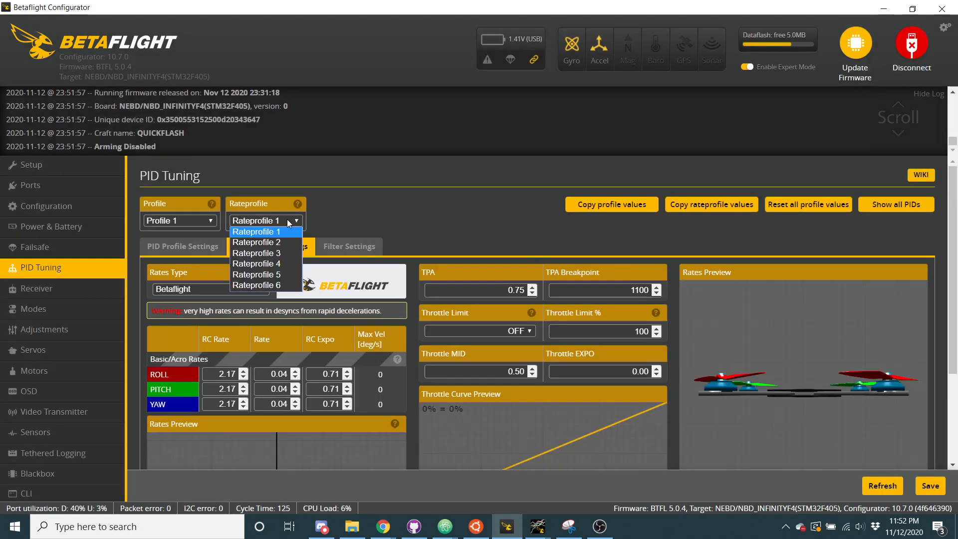
pyautogui.click(277, 255)
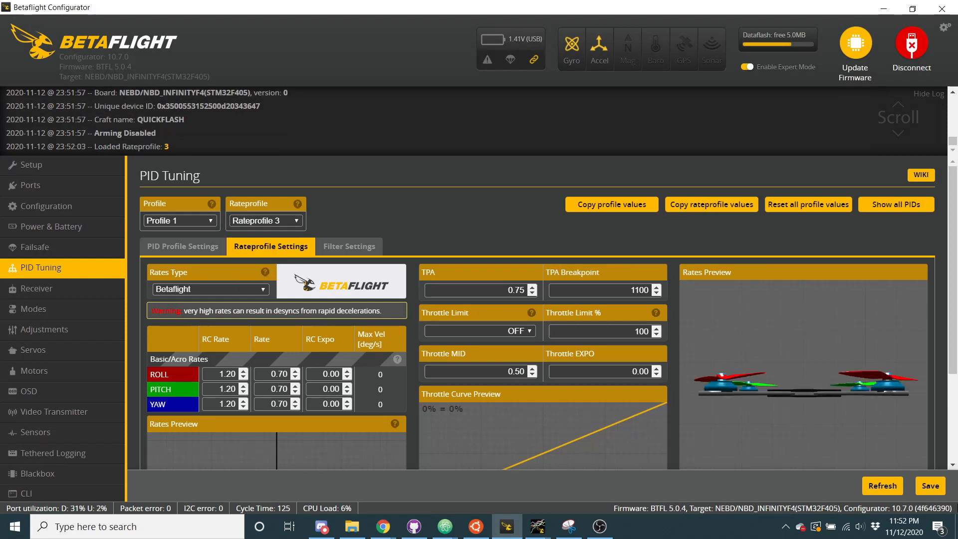
pyautogui.click(929, 487)
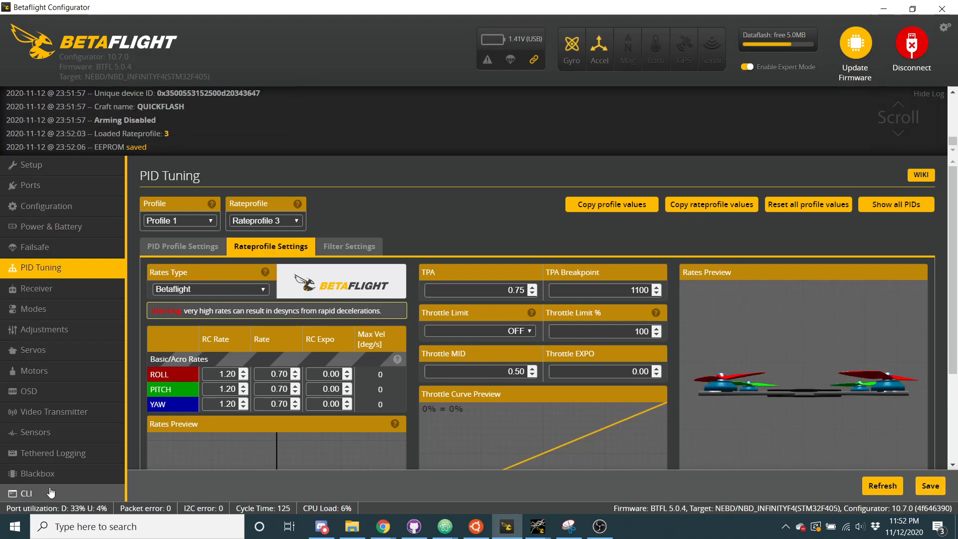
# List the rate settings in the CLI with "get rate" and highlight the show_rate_dynamics entry
pyautogui.click(50, 493)
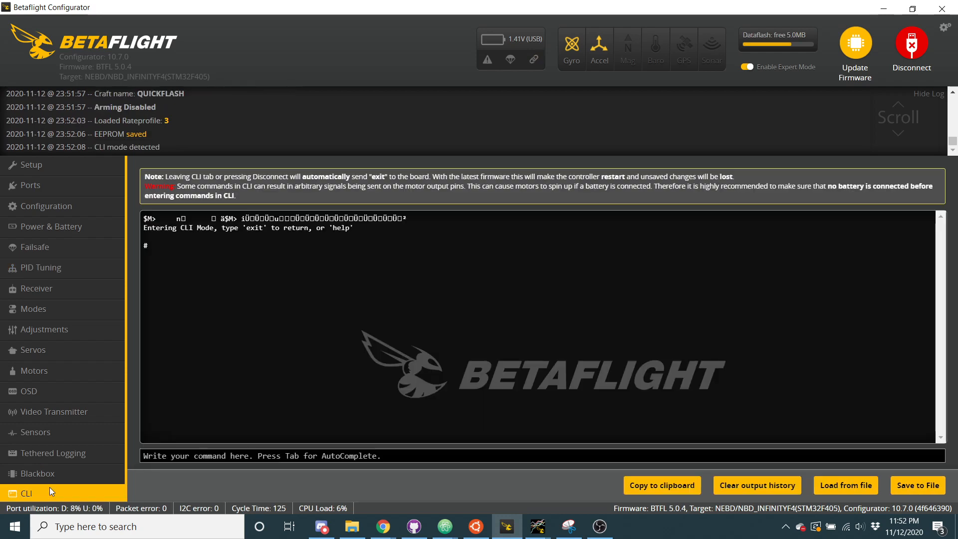
pyautogui.write('get rate')
pyautogui.press('Return')
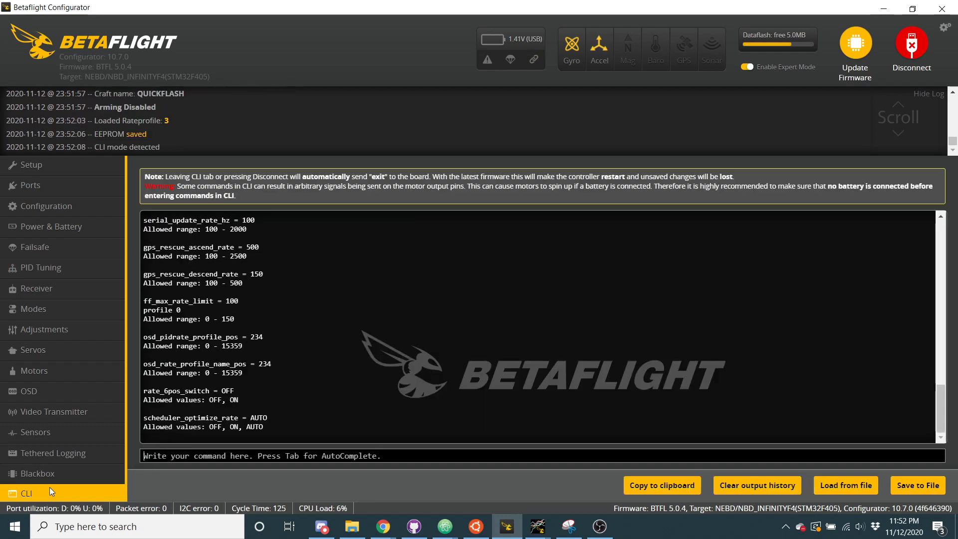
pyautogui.scroll(15, 255, 333)
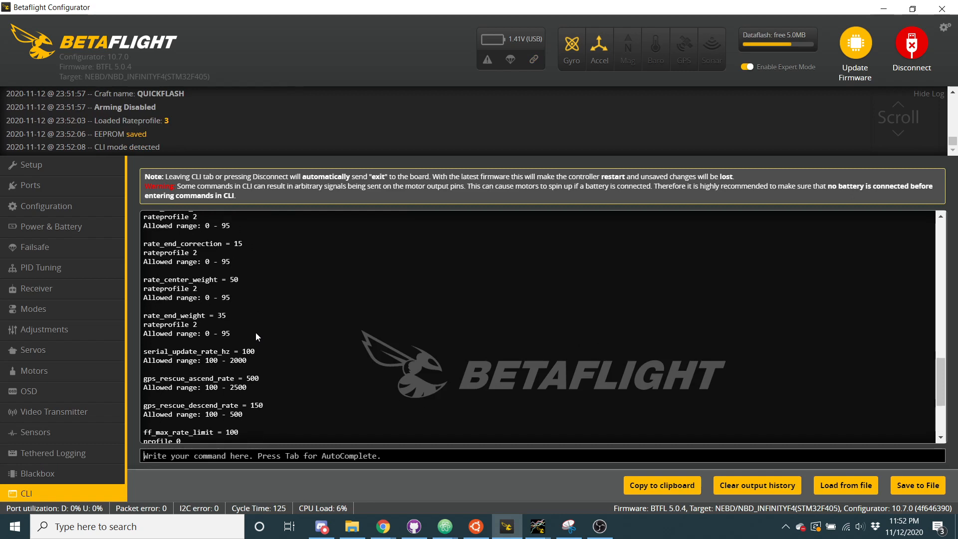
pyautogui.scroll(3, 255, 332)
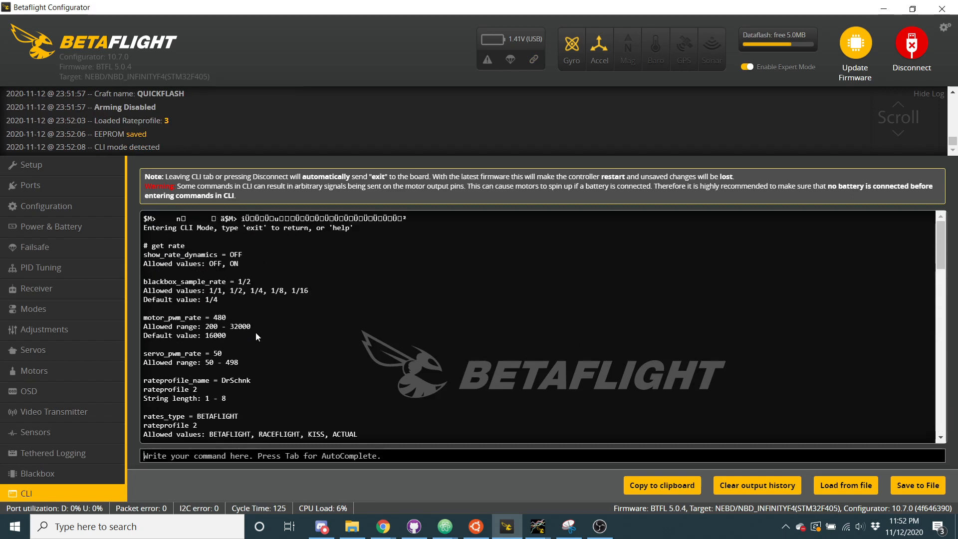
pyautogui.scroll(-1, 256, 332)
pyautogui.moveTo(143, 237); pyautogui.dragTo(246, 237)
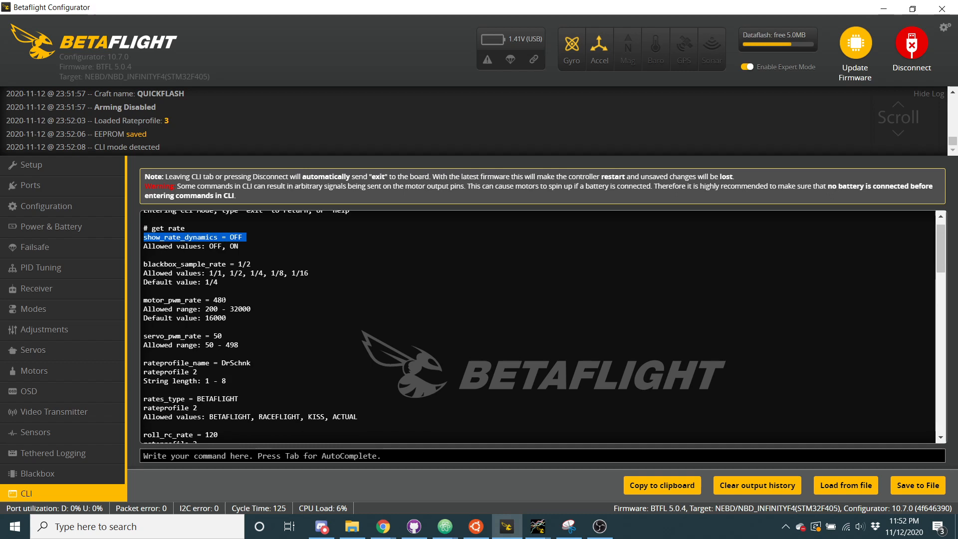
# Examine the rest of the "get rate" output, including rates_type, the TPA rates and the rate center and end entries
pyautogui.scroll(-3, 222, 299)
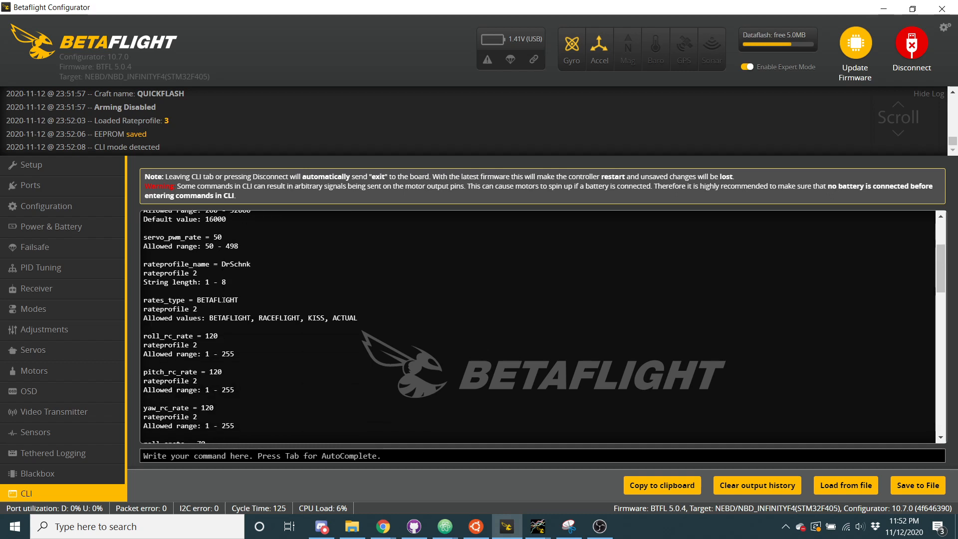
pyautogui.scroll(-1, 222, 299)
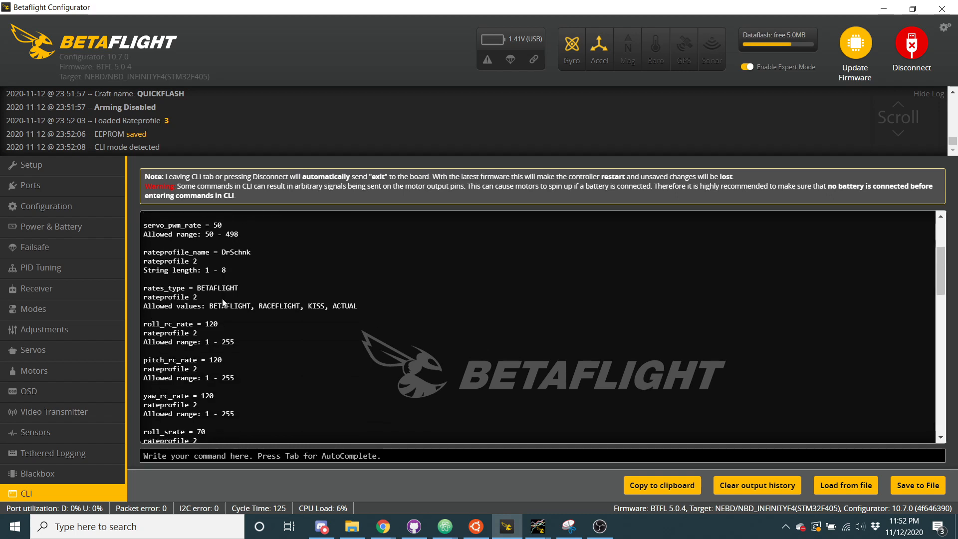
pyautogui.scroll(-8, 223, 302)
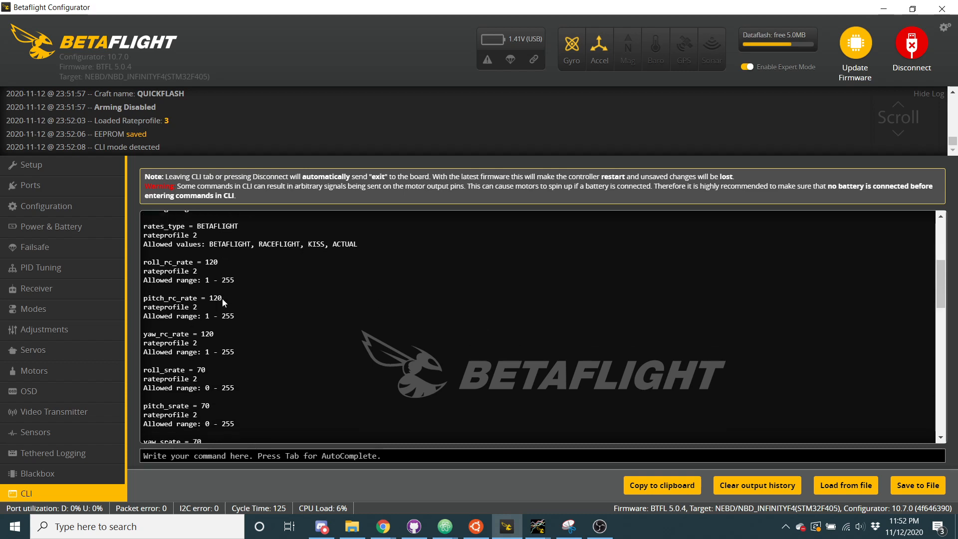
pyautogui.scroll(-5, 223, 298)
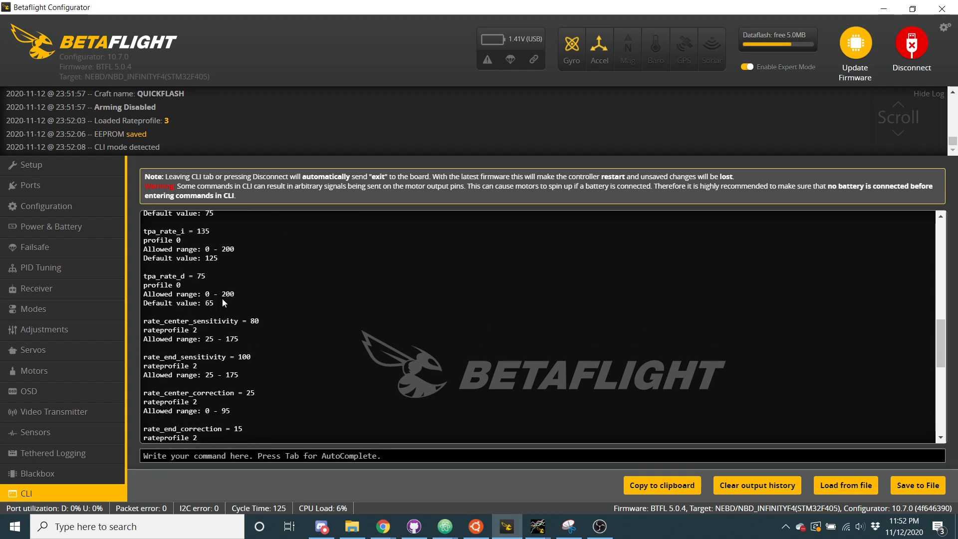
pyautogui.scroll(3, 223, 299)
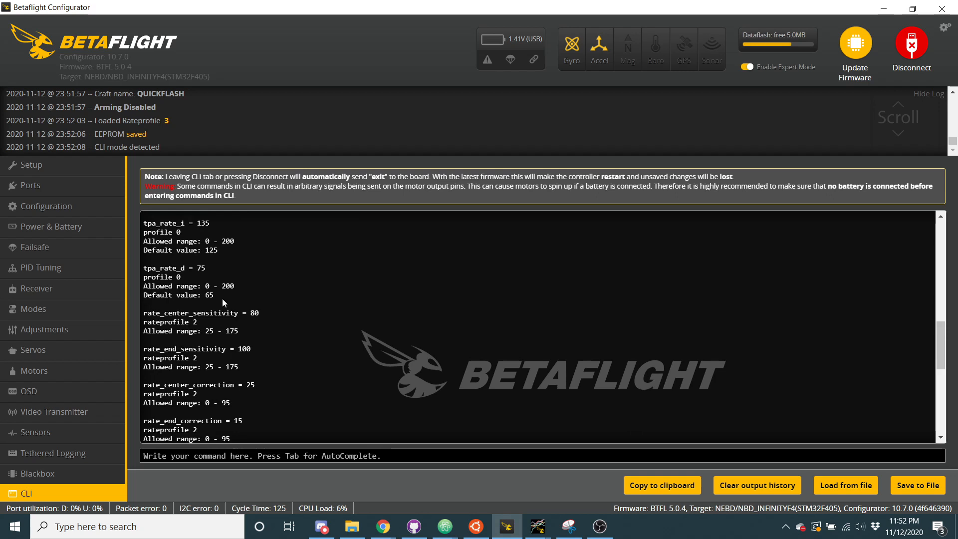
pyautogui.scroll(-10, 223, 298)
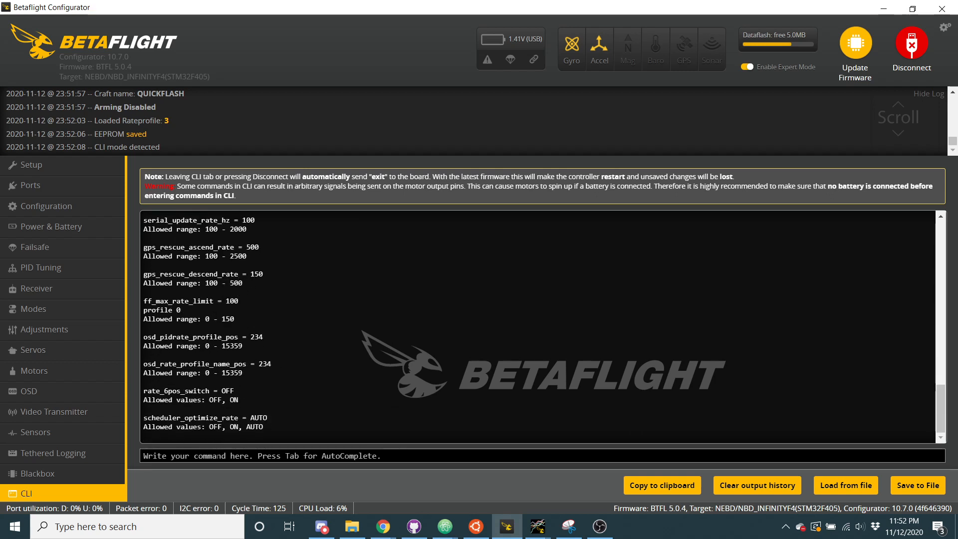
# List the name settings in the CLI with "get name" and highlight the craft name and rateprofile_name entries
pyautogui.write('get name')
pyautogui.press('Return')
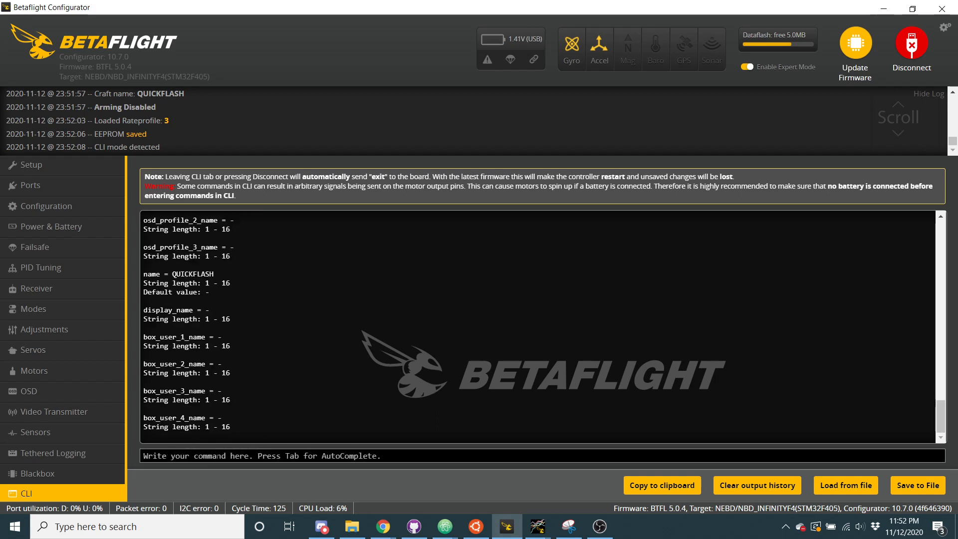
pyautogui.scroll(1, 284, 264)
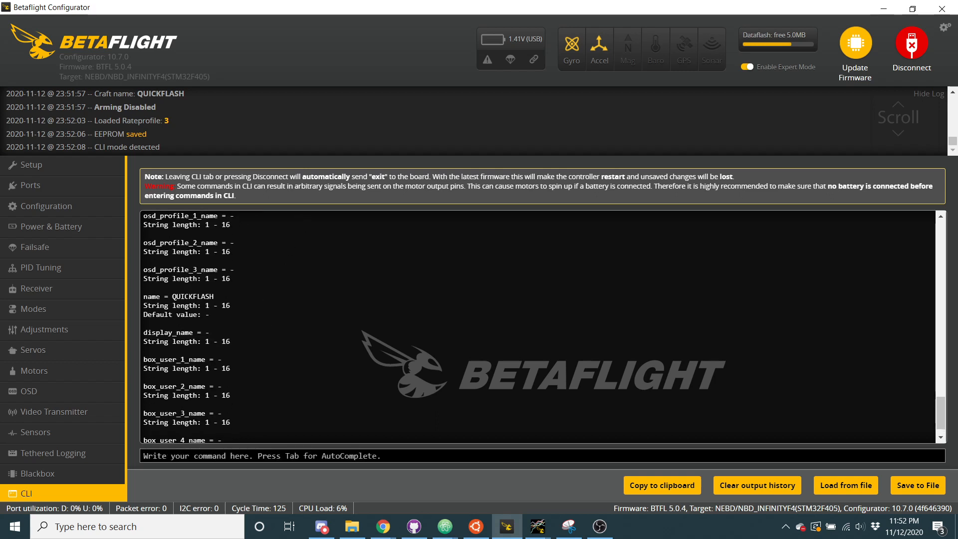
pyautogui.tripleClick(195, 296)
pyautogui.scroll(5, 195, 338)
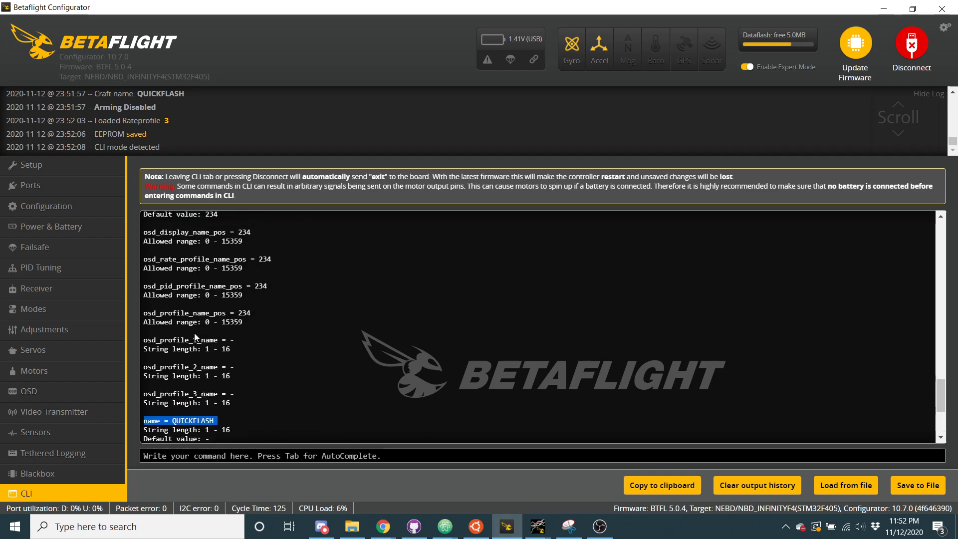
pyautogui.scroll(4, 195, 338)
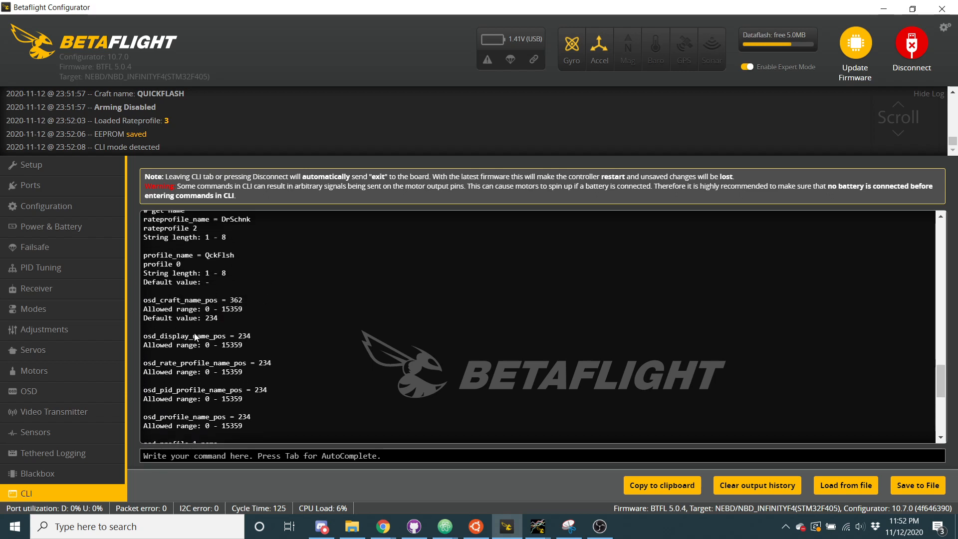
pyautogui.scroll(2, 194, 338)
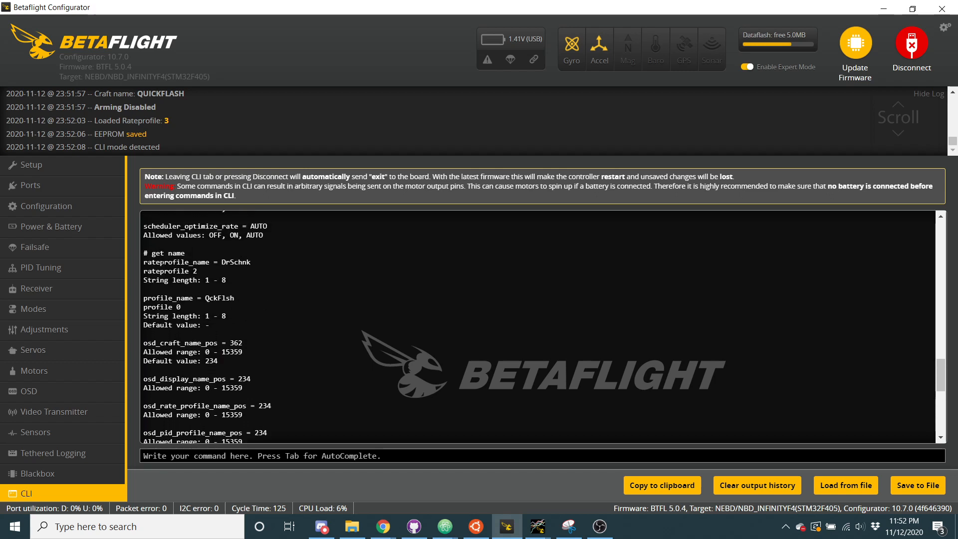
pyautogui.tripleClick(161, 263)
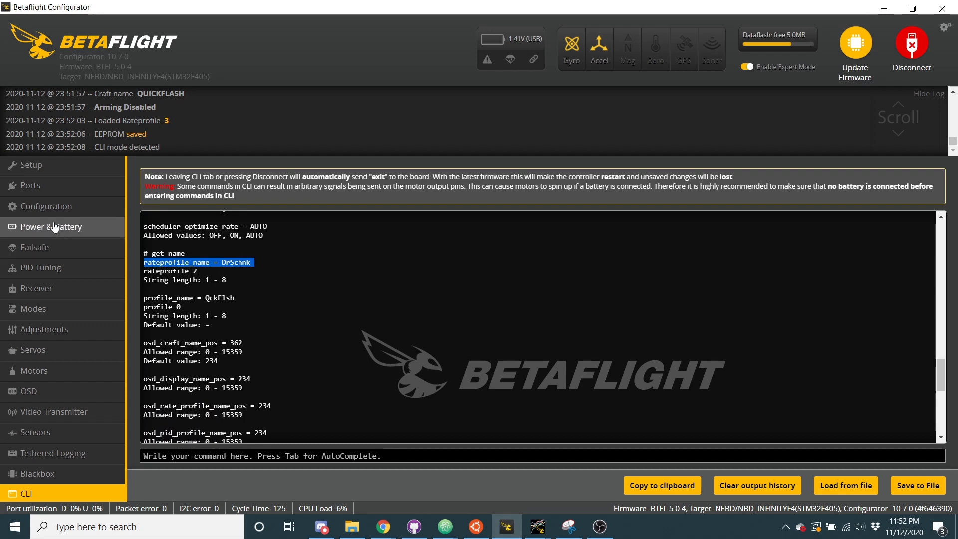
# Return to PID Tuning, dismiss the warning and load Rateprofile 1 to view its rate settings
pyautogui.click(77, 276)
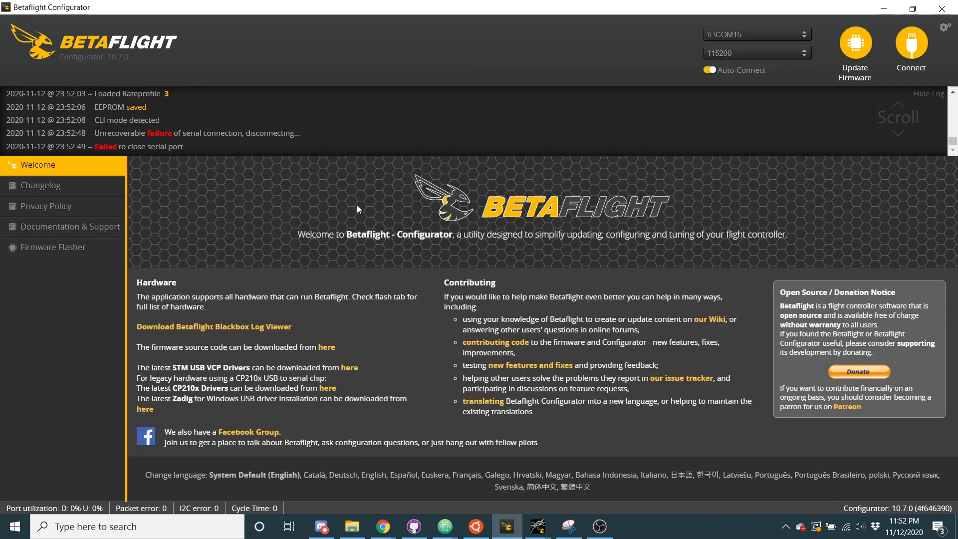
pyautogui.click(265, 329)
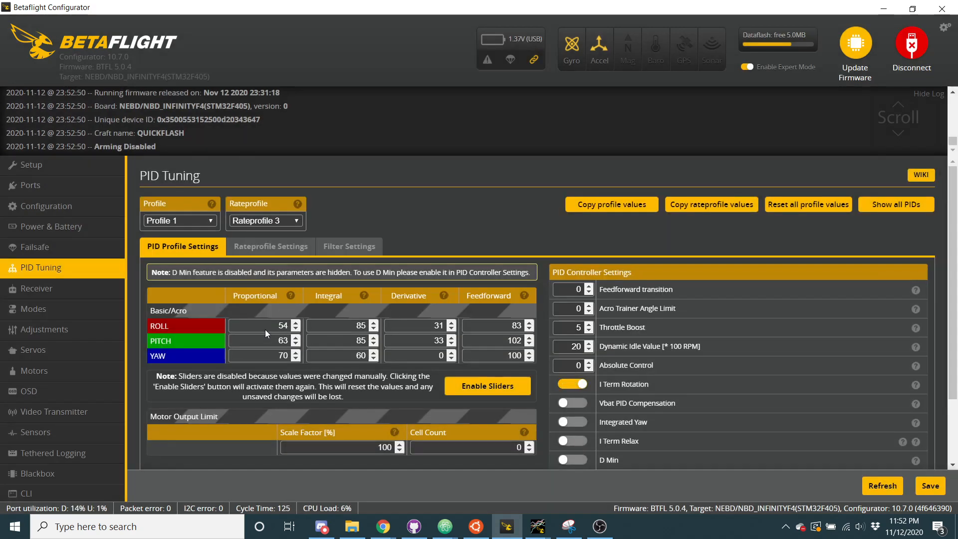
pyautogui.click(274, 221)
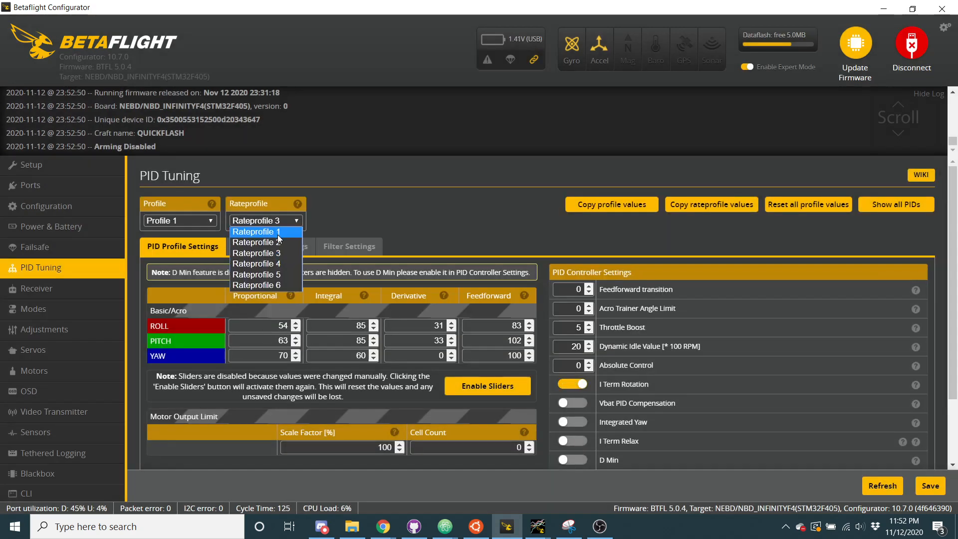
pyautogui.click(278, 235)
pyautogui.click(284, 249)
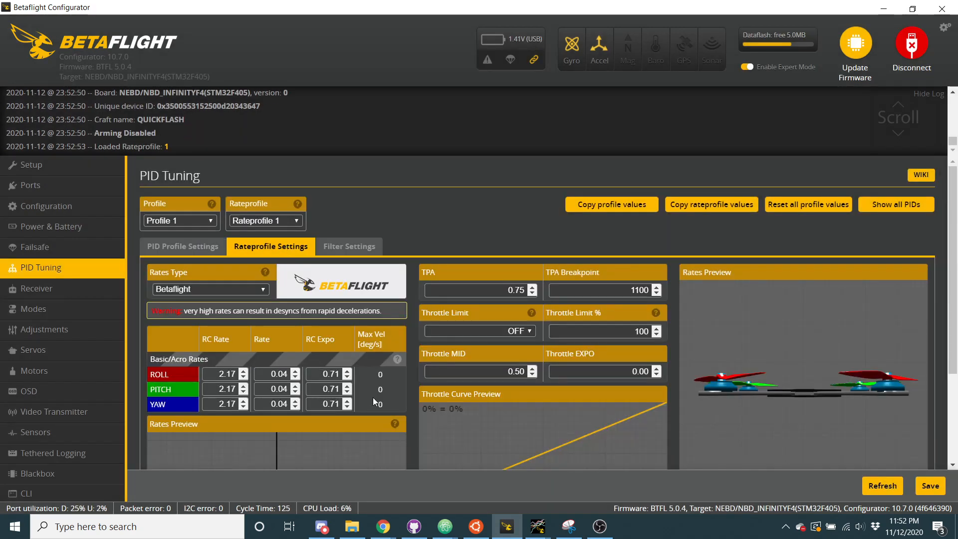
pyautogui.scroll(-2, 372, 397)
pyautogui.scroll(2, 381, 390)
pyautogui.scroll(-1, 381, 390)
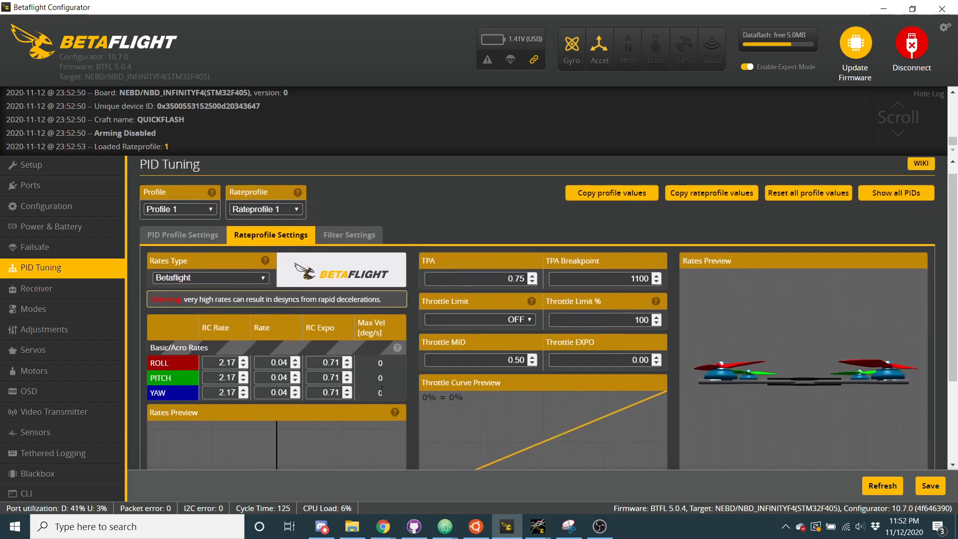
# Load Rateprofile 2 and Rateprofile 4 in turn to compare their roll, pitch and yaw rates
pyautogui.click(259, 206)
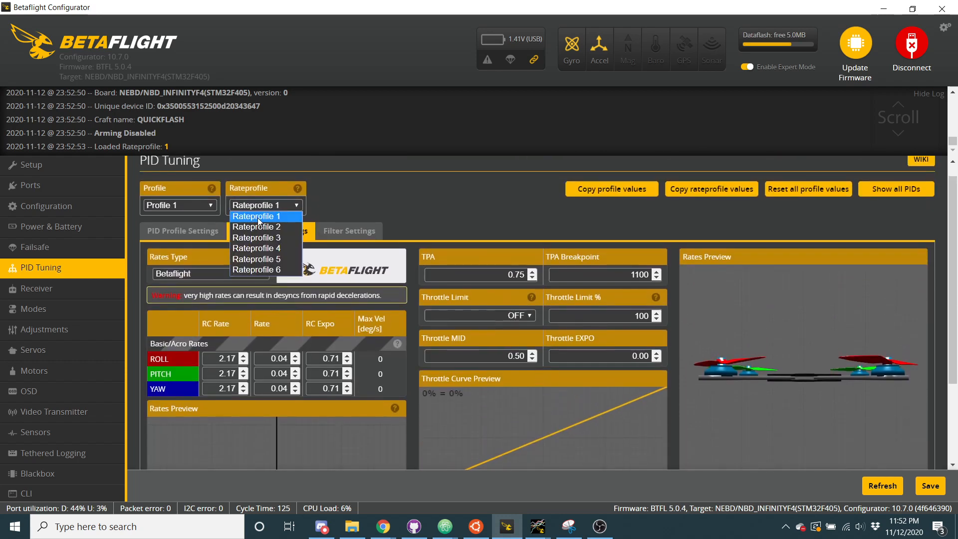
pyautogui.click(258, 218)
pyautogui.click(265, 209)
pyautogui.click(268, 229)
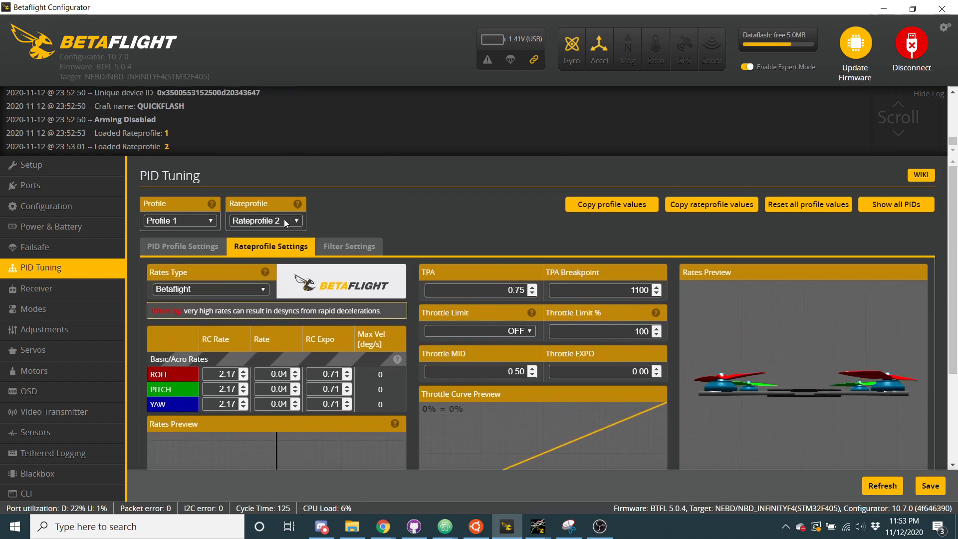
pyautogui.click(283, 220)
pyautogui.click(283, 265)
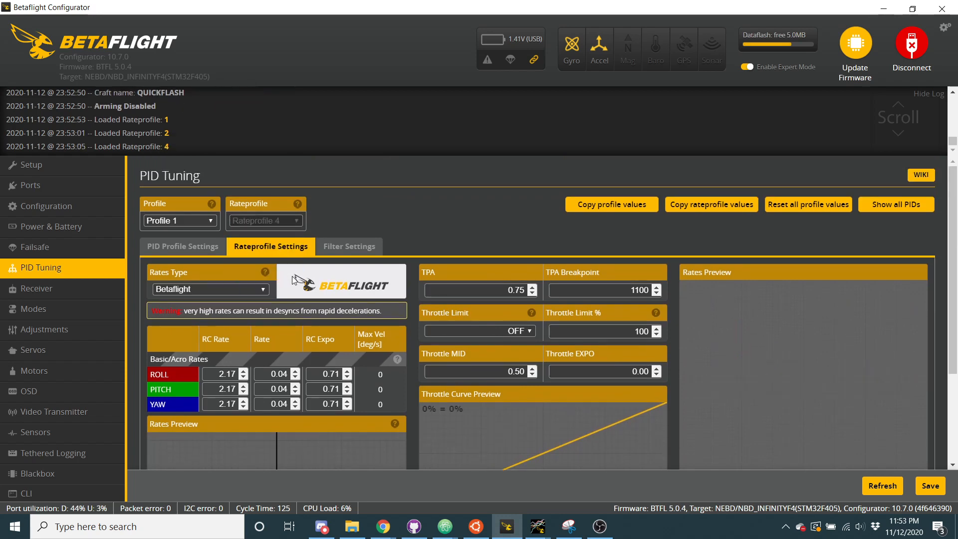
pyautogui.scroll(-1, 256, 387)
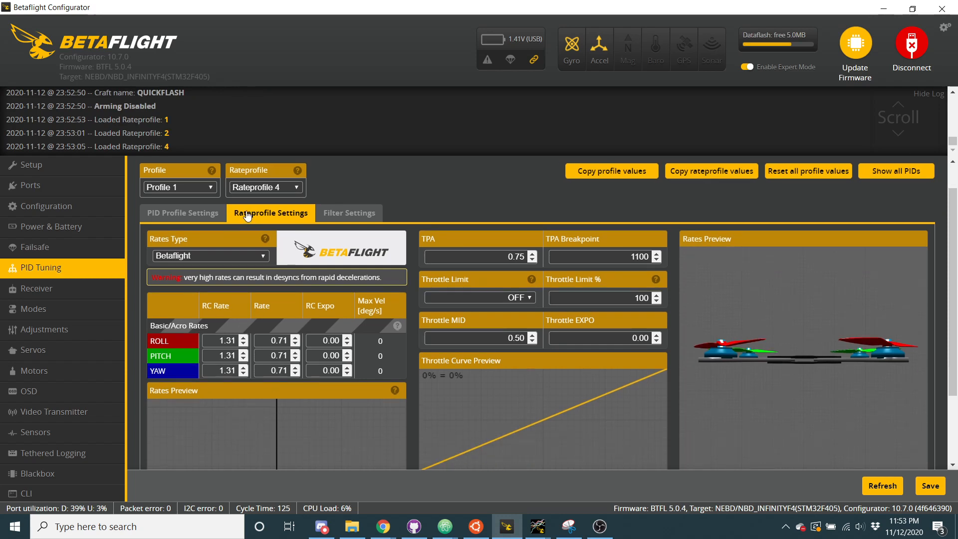
# Load Rateprofile 5 and Rateprofile 6 in turn to view their rates, and switch back to Rateprofile 2
pyautogui.click(259, 191)
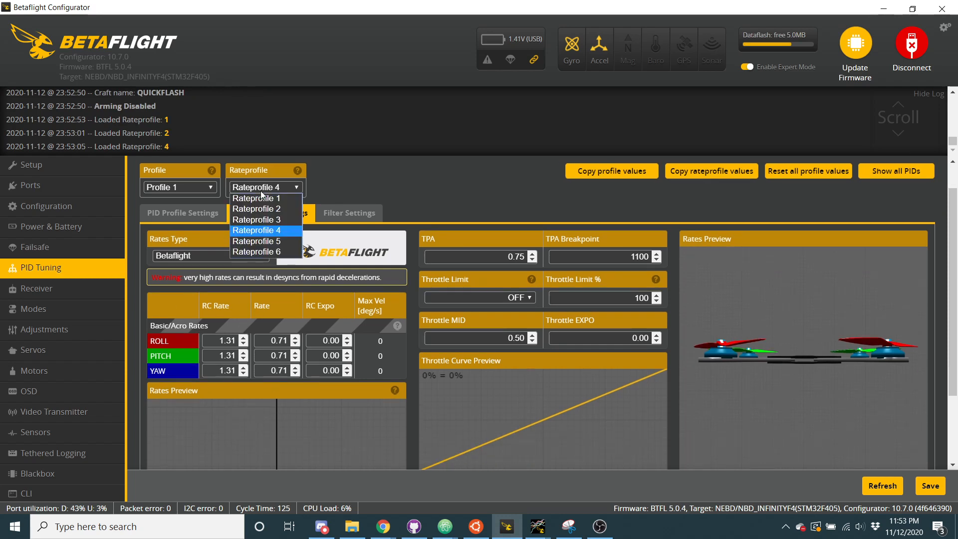
pyautogui.click(265, 245)
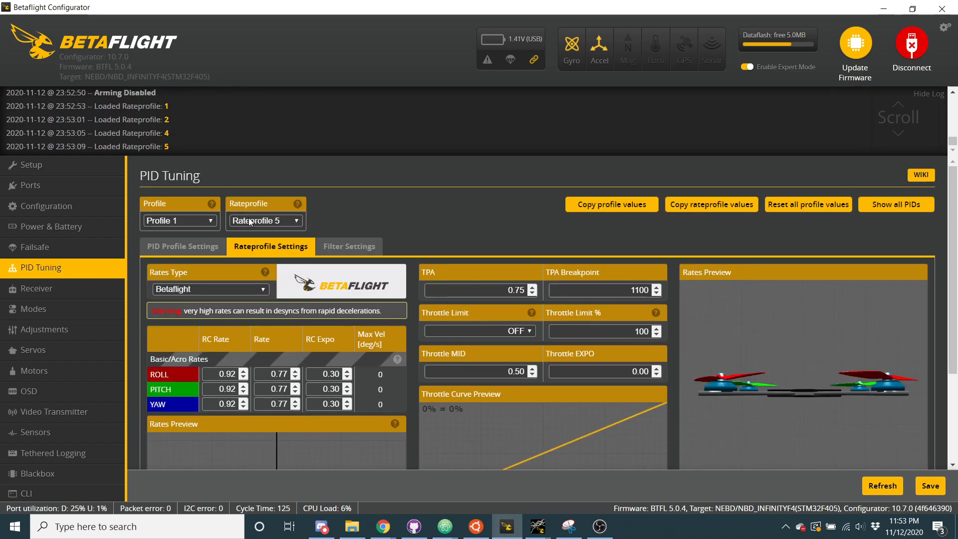
pyautogui.click(249, 221)
pyautogui.click(265, 282)
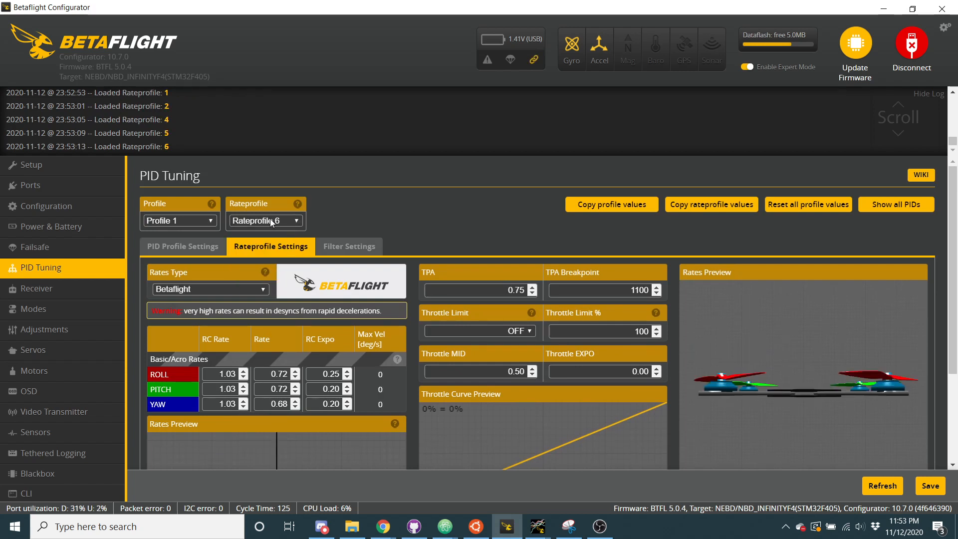
pyautogui.click(272, 222)
pyautogui.click(271, 243)
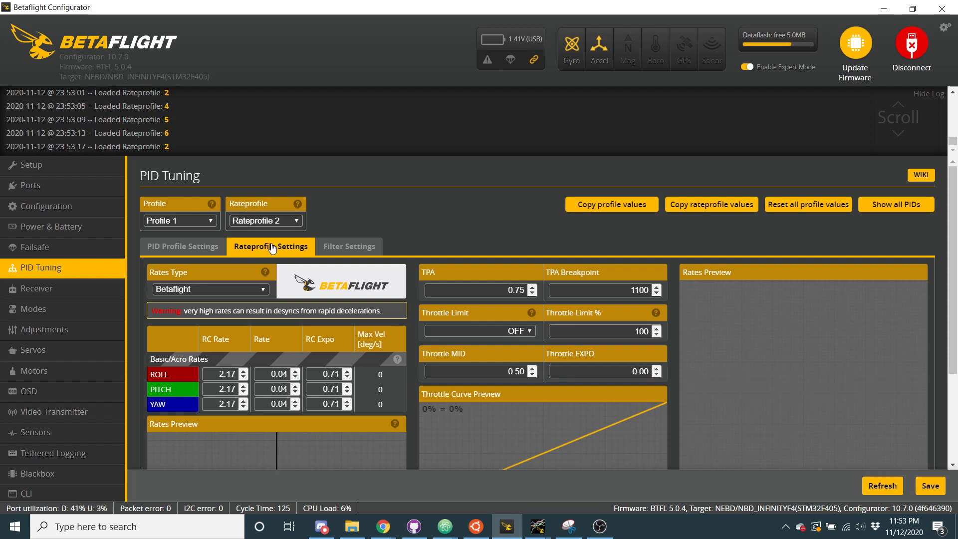
# Load Rateprofiles 3, 4, 5 and 6 in turn to compare their roll, pitch and yaw rates
pyautogui.click(280, 225)
pyautogui.click(277, 253)
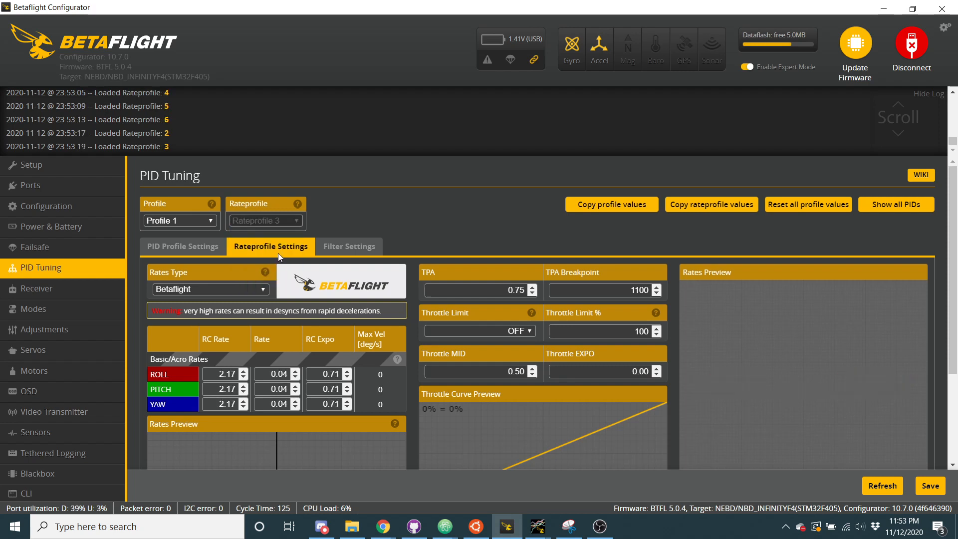
pyautogui.click(277, 225)
pyautogui.click(278, 262)
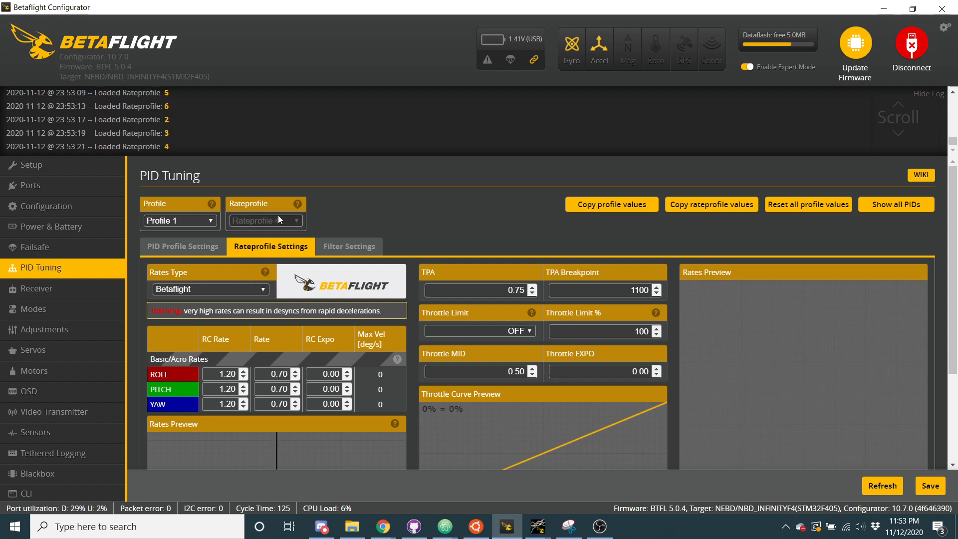
pyautogui.click(278, 220)
pyautogui.click(285, 274)
pyautogui.click(287, 219)
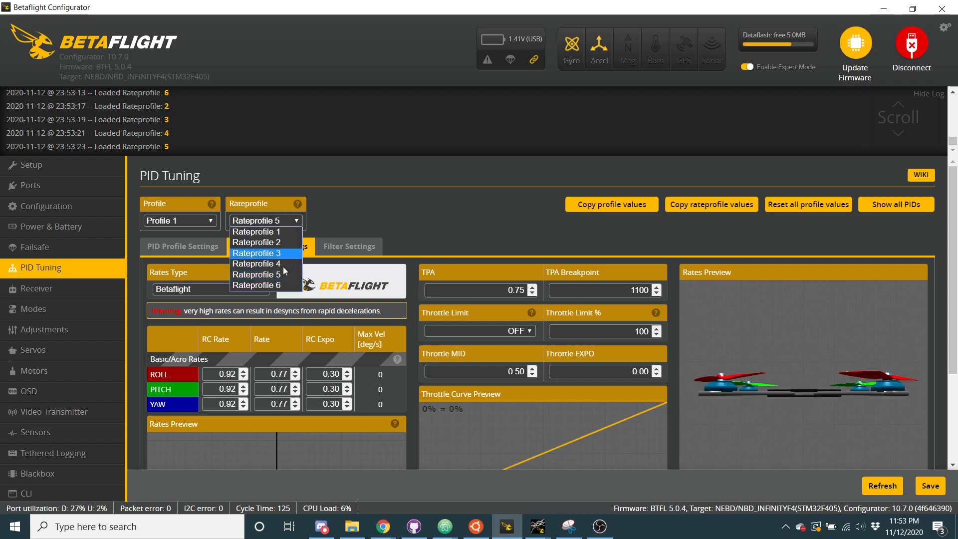
pyautogui.click(282, 284)
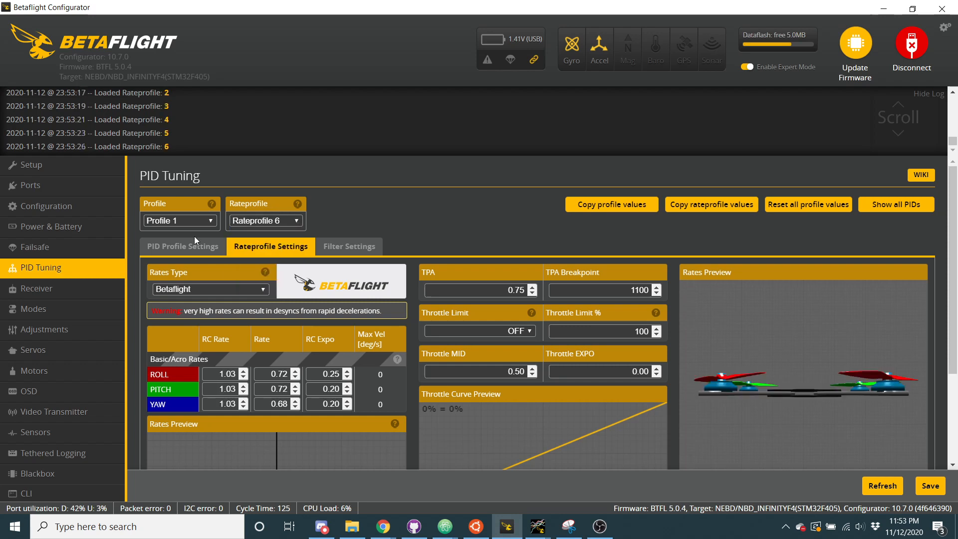
# Look through the available PID profiles without switching, and review the gyro and D-term filter settings
pyautogui.click(183, 221)
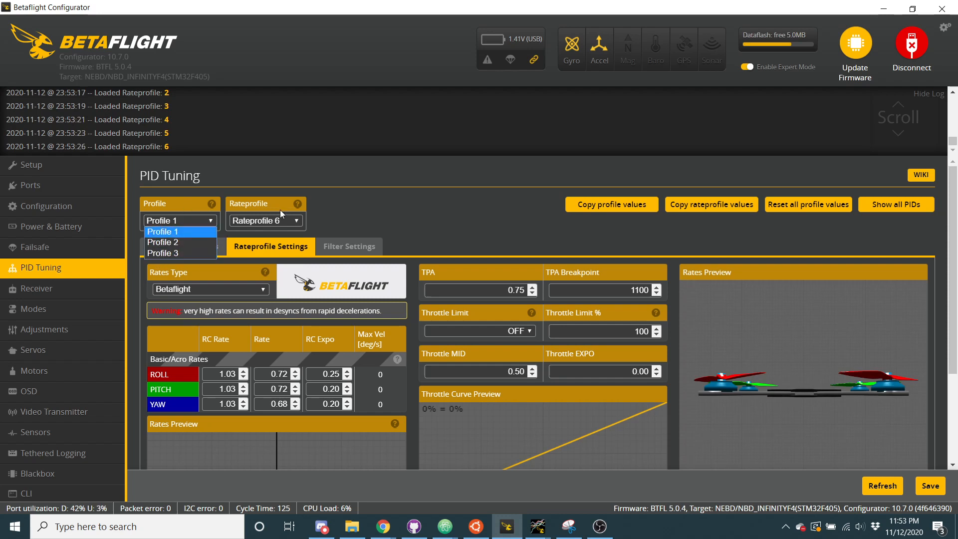
pyautogui.click(342, 198)
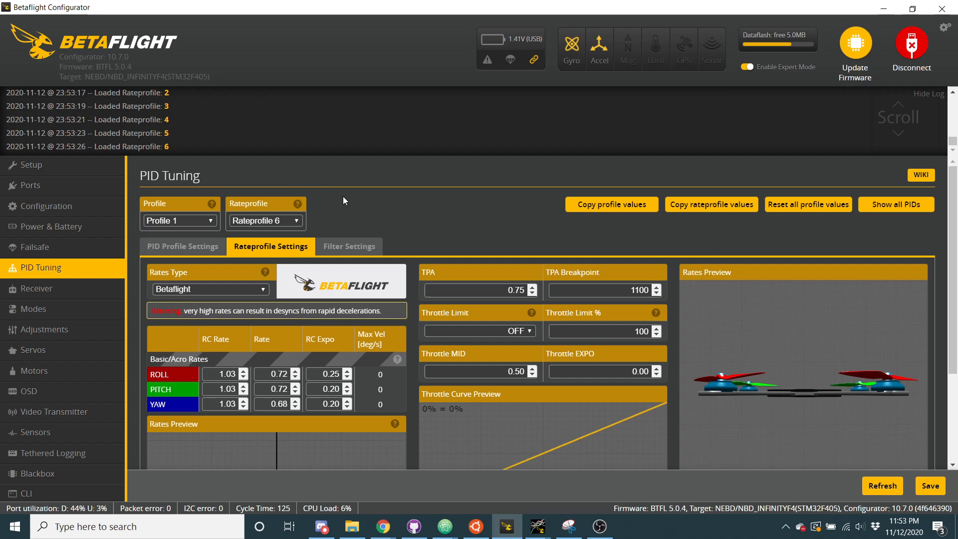
pyautogui.click(347, 241)
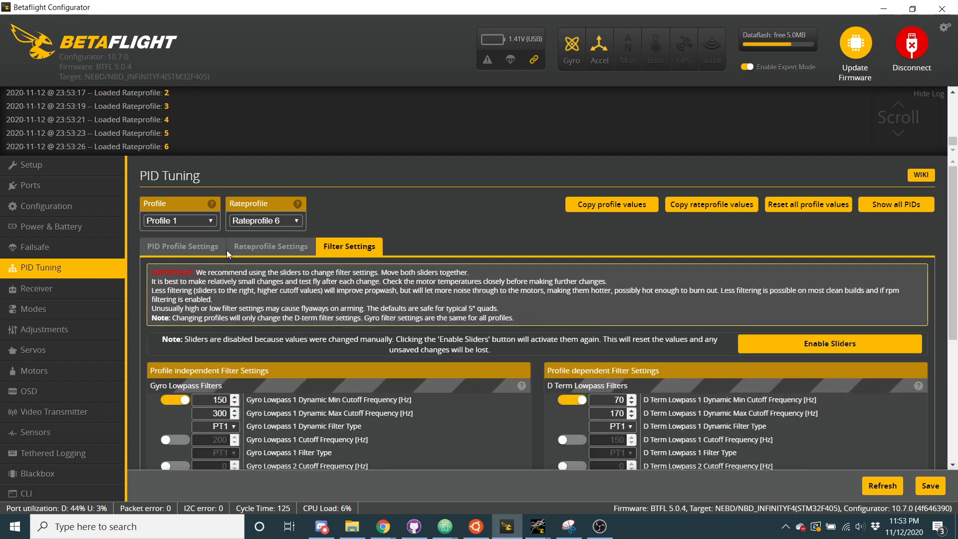
pyautogui.scroll(-1, 207, 316)
pyautogui.scroll(-3, 207, 317)
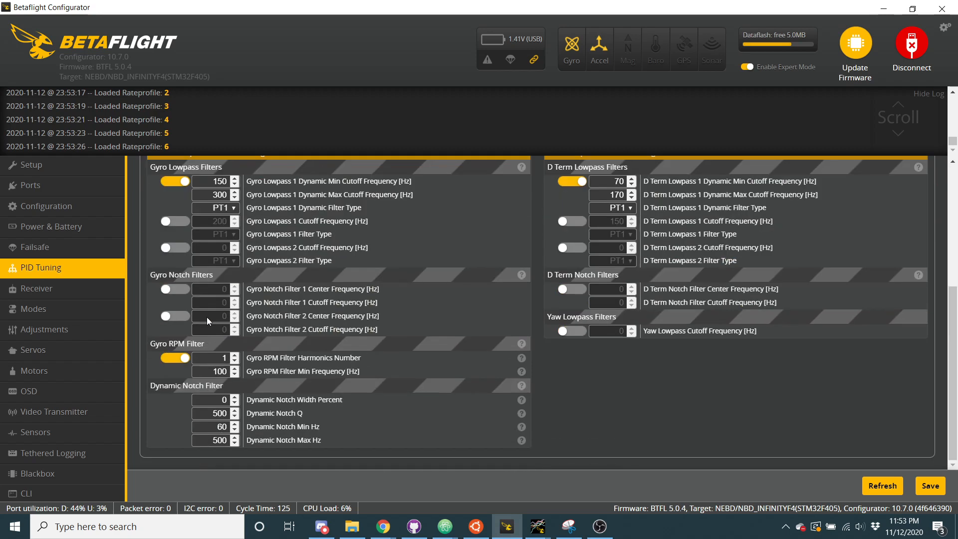
pyautogui.scroll(5, 207, 317)
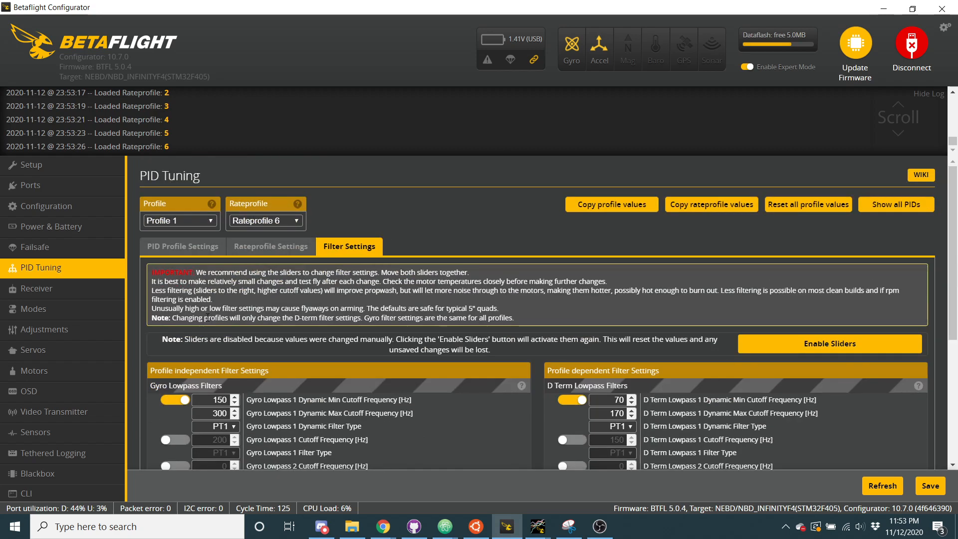
# Query the rate dynamics settings in the CLI with "get rate_dyn"
pyautogui.click(94, 492)
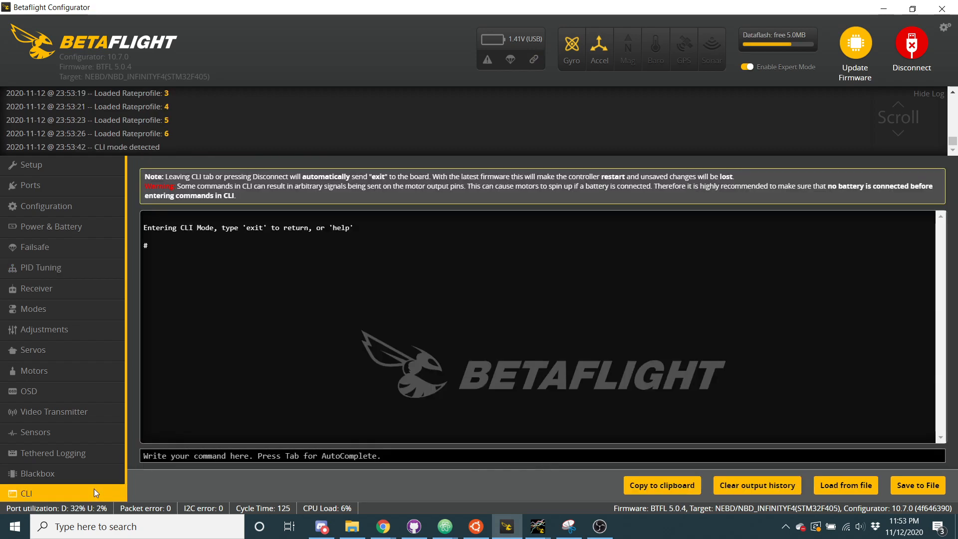
pyautogui.write('get r')
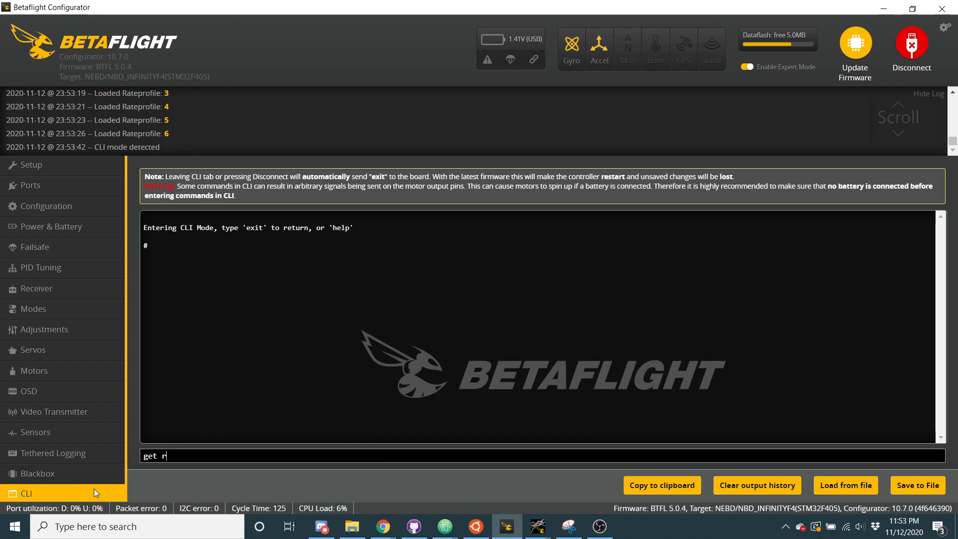
pyautogui.write('ate_dyn')
pyautogui.press('Return')
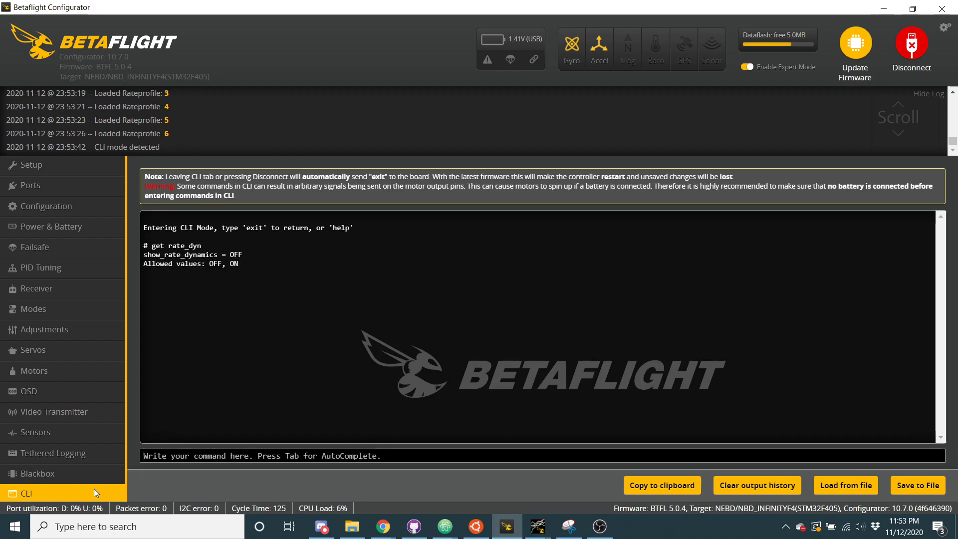
# Query the rate center sensitivity setting in the CLI with "get center_sens"
pyautogui.write('get ')
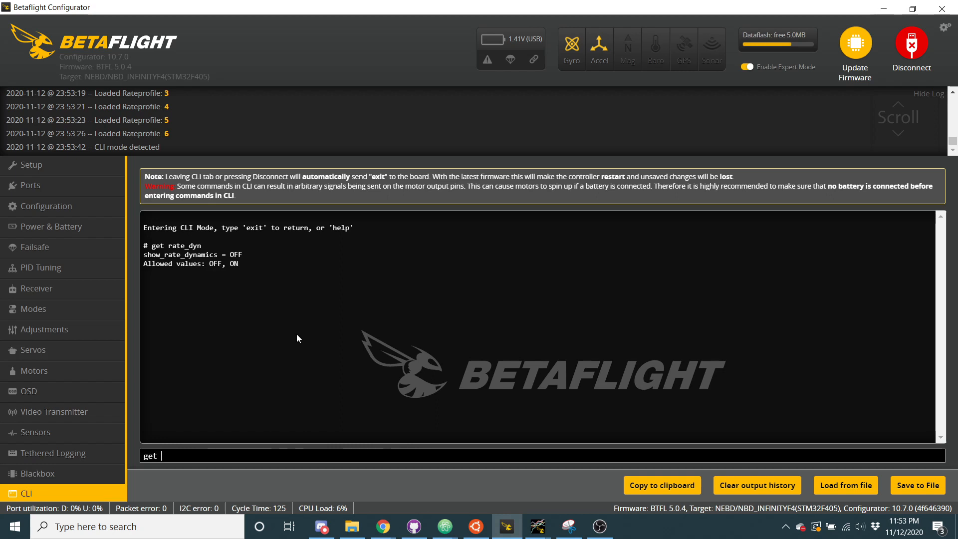
pyautogui.write('center_sens')
pyautogui.press('Return')
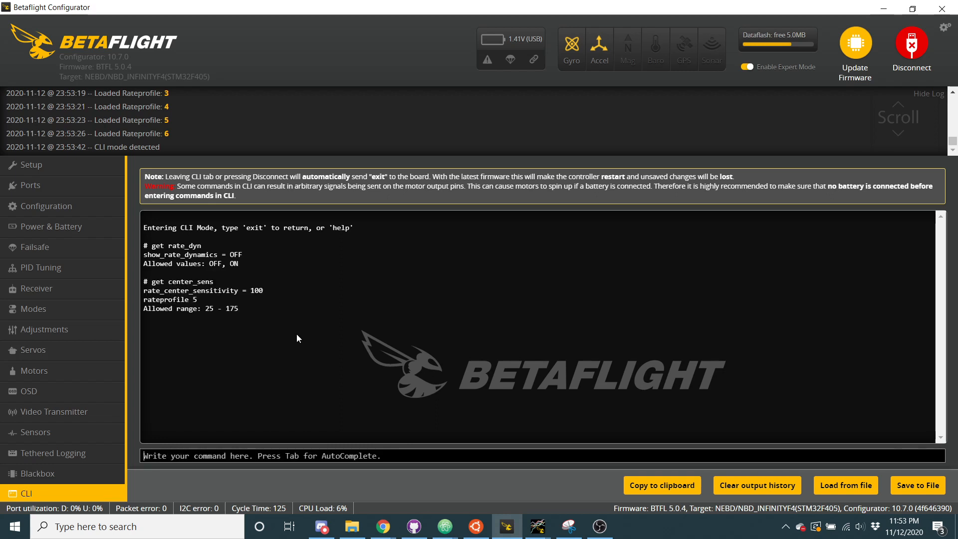